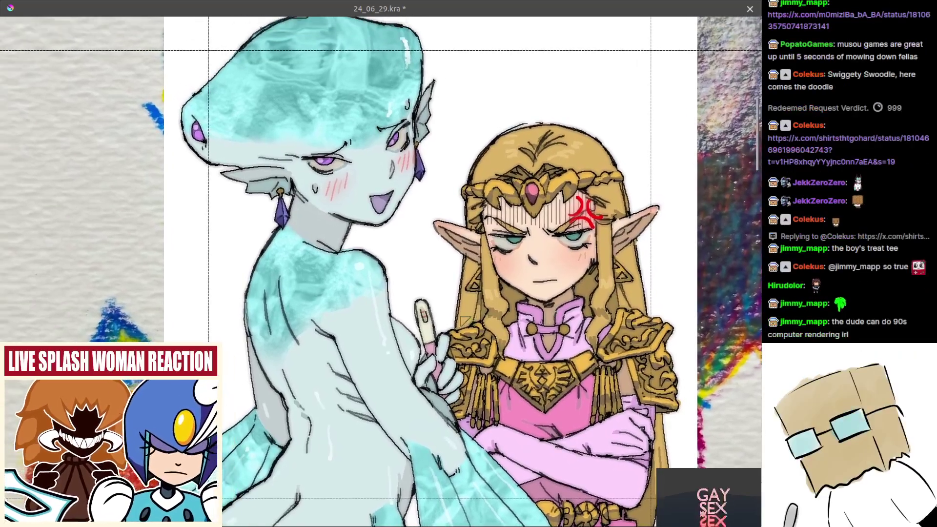
Undo the pasted reference pictures so only the doodle sheet is left on the canvas
scroll(434, 317, "up", 9)
scroll(556, 256, "down", 10)
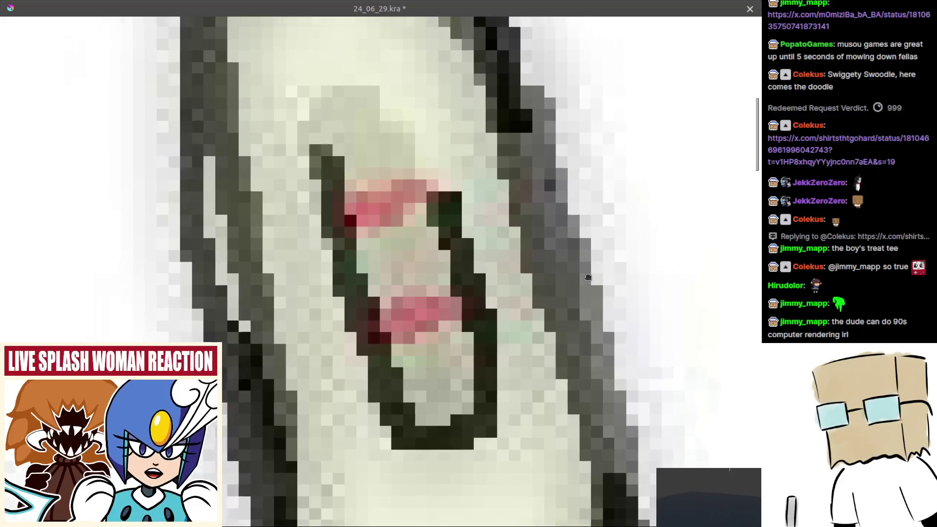
scroll(561, 258, "down", 5)
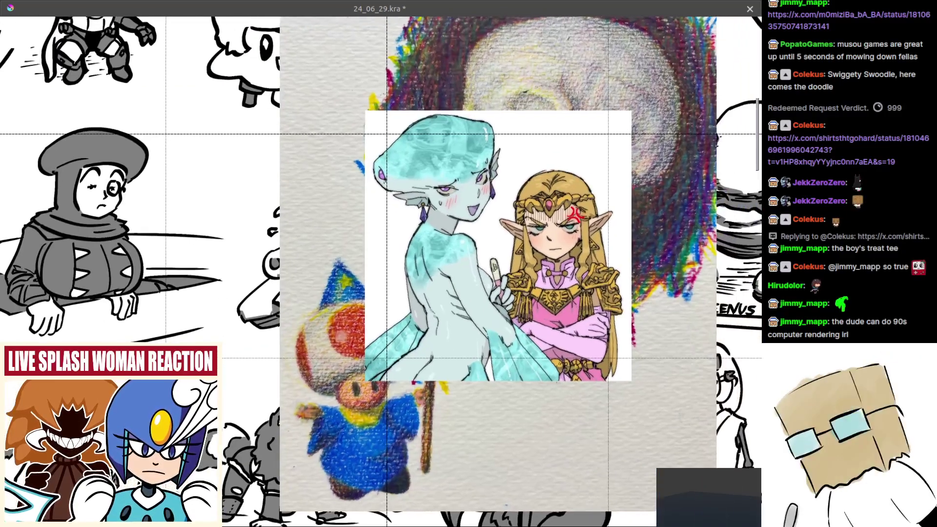
key("ctrl+z")
key("ctrl+z")
scroll(524, 269, "down", 4)
left_click_drag(525, 270, 395, 280)
scroll(395, 281, "up", 1)
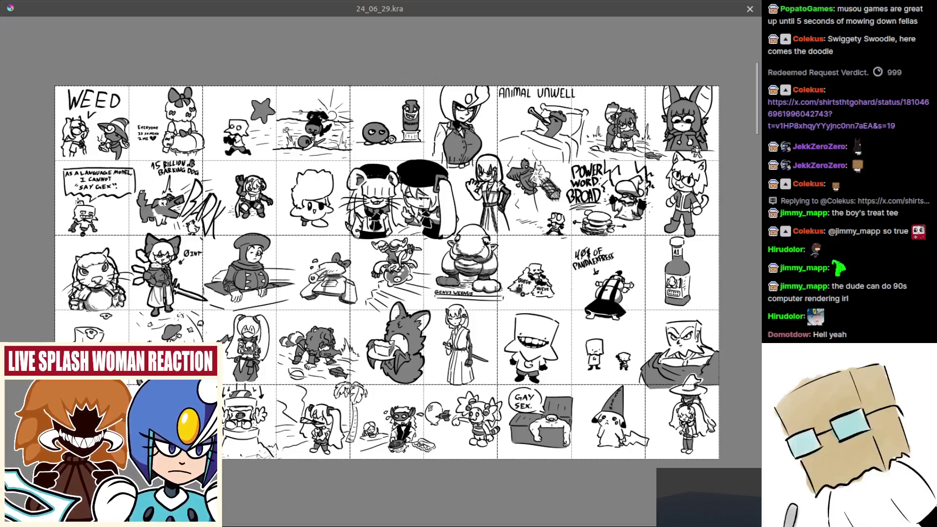
Undo the pasted Sonic text picture over the middle of the doodle sheet
scroll(346, 297, "up", 2)
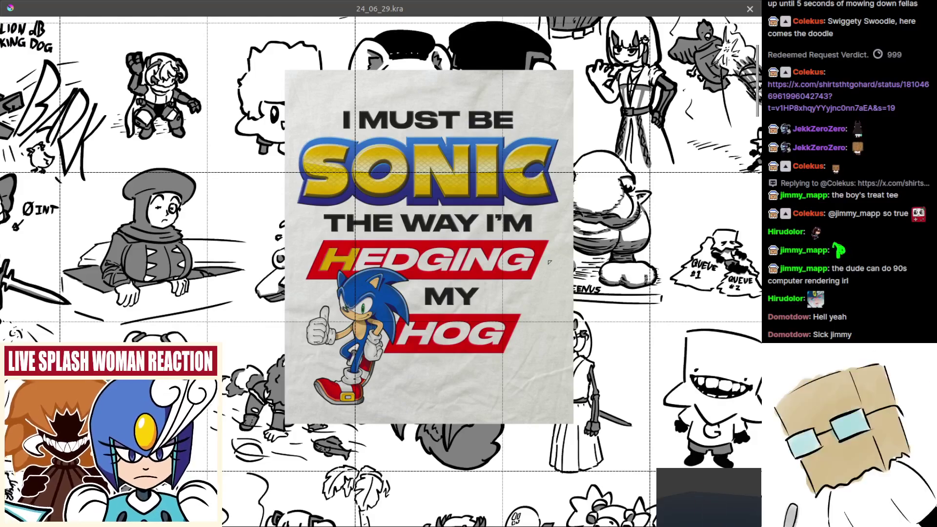
scroll(463, 224, "down", 4)
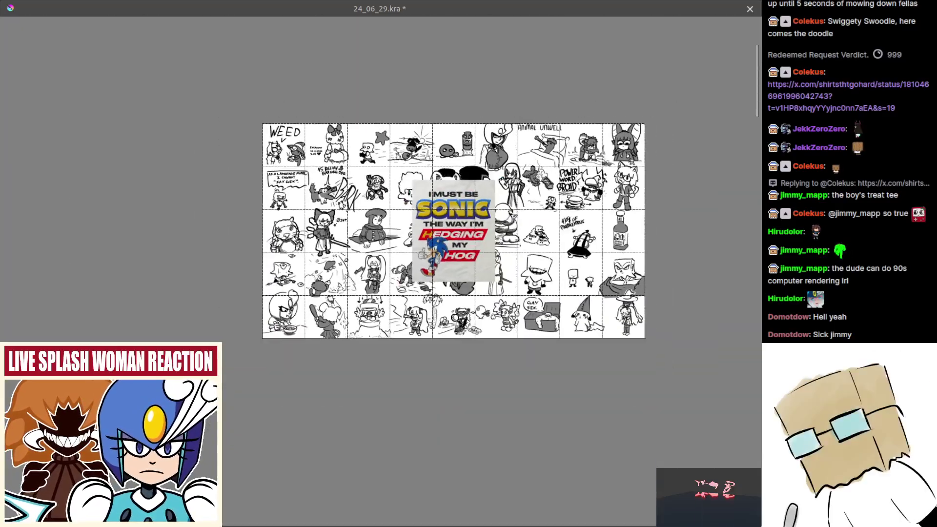
key("ctrl+z")
scroll(463, 259, "up", 3)
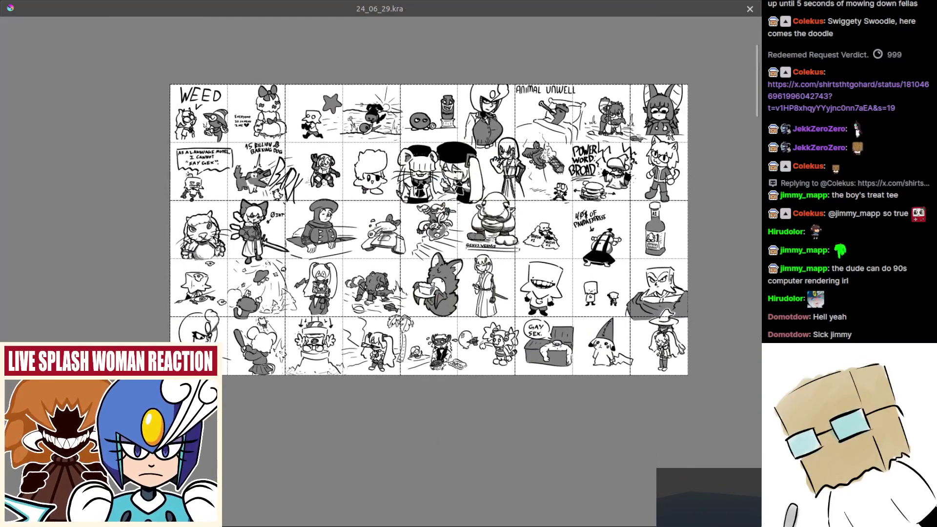
Bring back the hidden interface and save the document under the new name 24_07_10.kra
key("Tab")
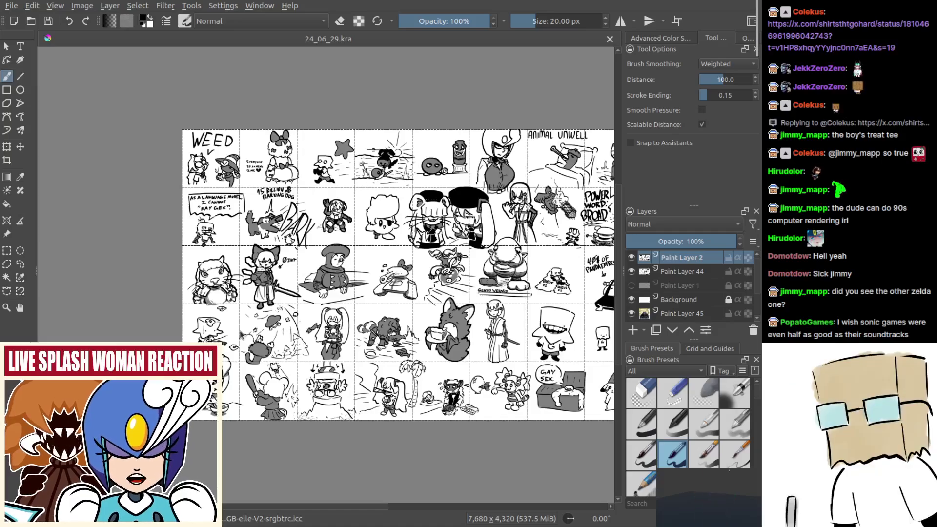
key("ctrl+s")
left_click_drag(505, 291, 460, 284)
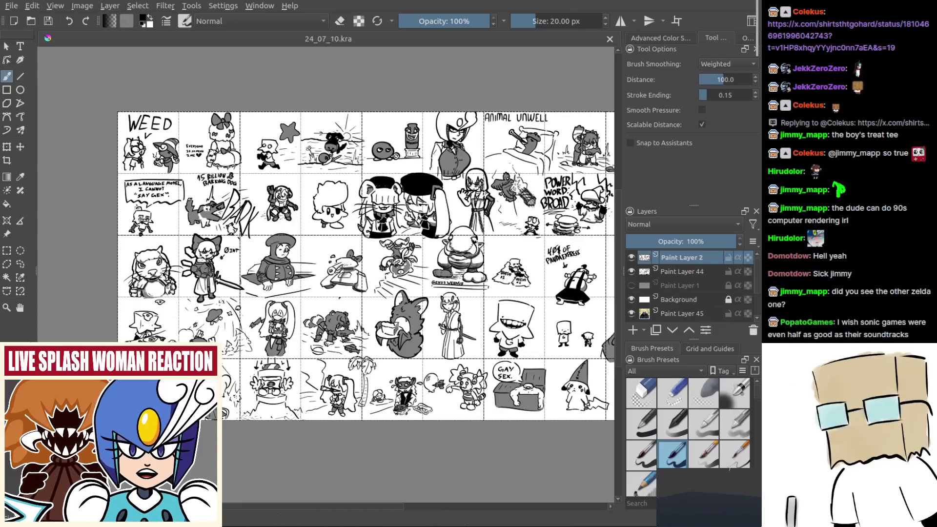
Clear the grey shading from Paint Layer 44 and make Paint Layer 2 the active layer
left_click_drag(554, 280, 585, 292)
left_click(683, 271)
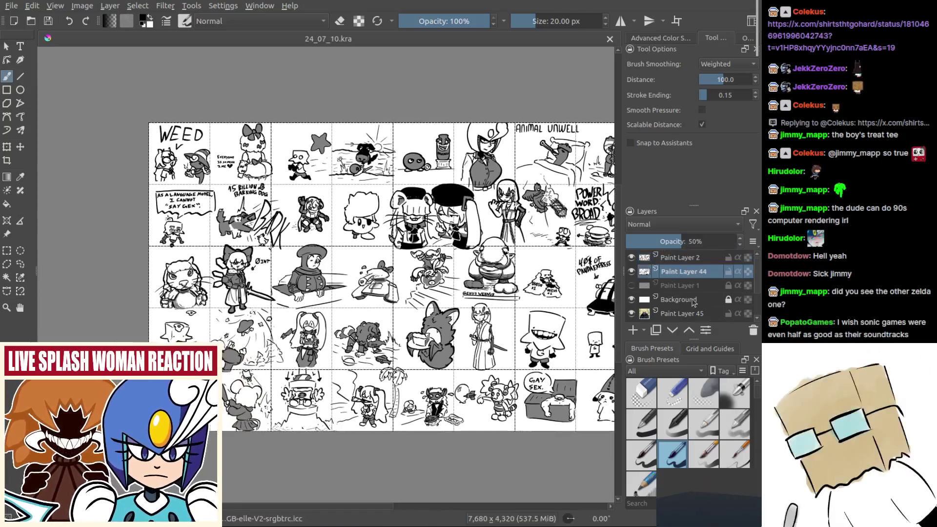
key("Delete")
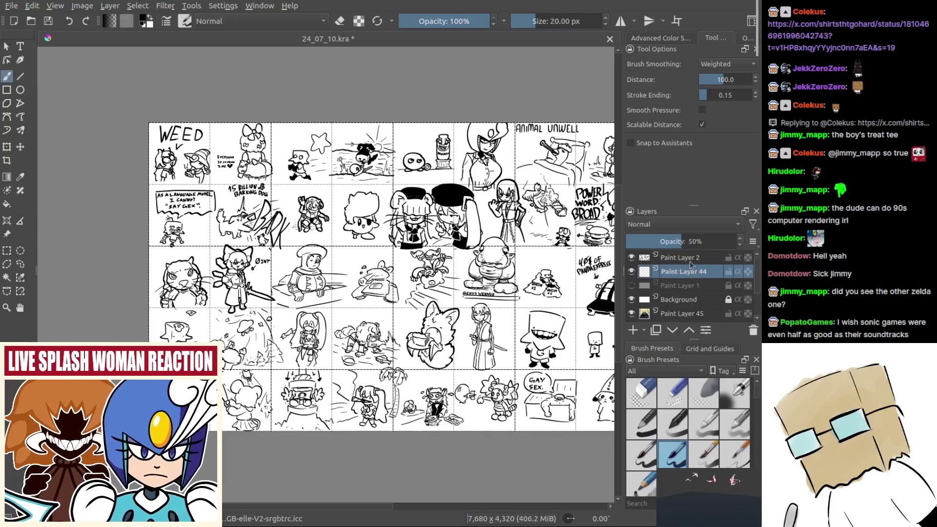
left_click(681, 257)
left_click_drag(524, 258, 525, 307)
mouse_move(525, 307)
left_mouse_down()
mouse_move(400, 312)
mouse_move(404, 295)
left_mouse_up()
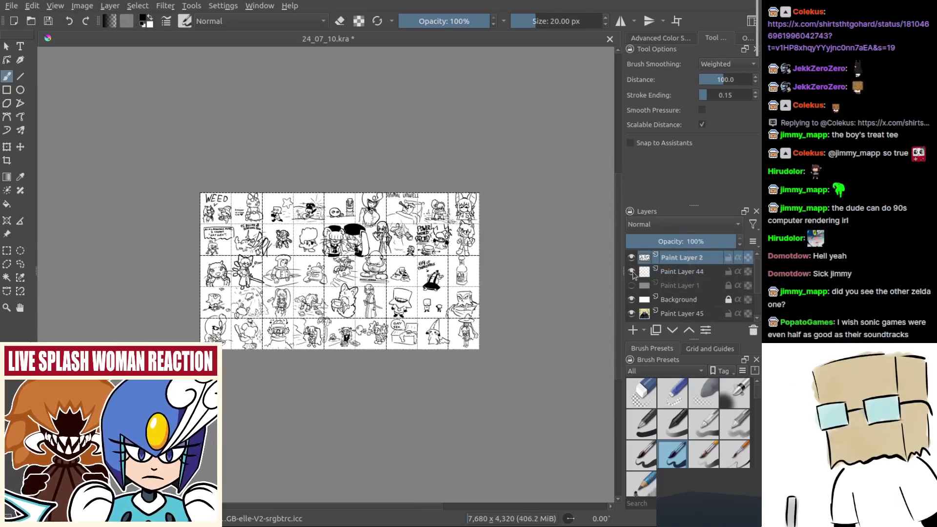
Undo and redo the clearing of Paint Layer 44, and show the canvas overview in between
key("ctrl+s")
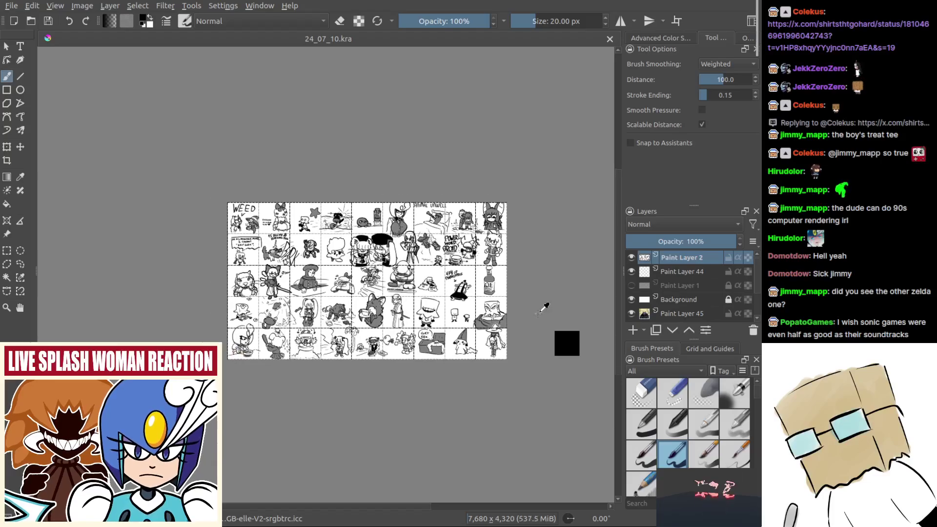
scroll(545, 308, "down", 2)
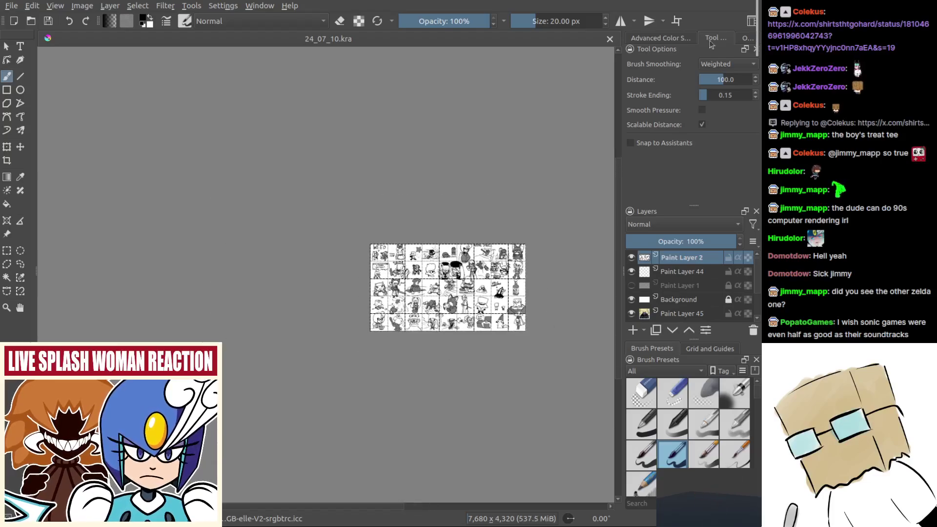
left_click(743, 38)
scroll(491, 309, "up", 3)
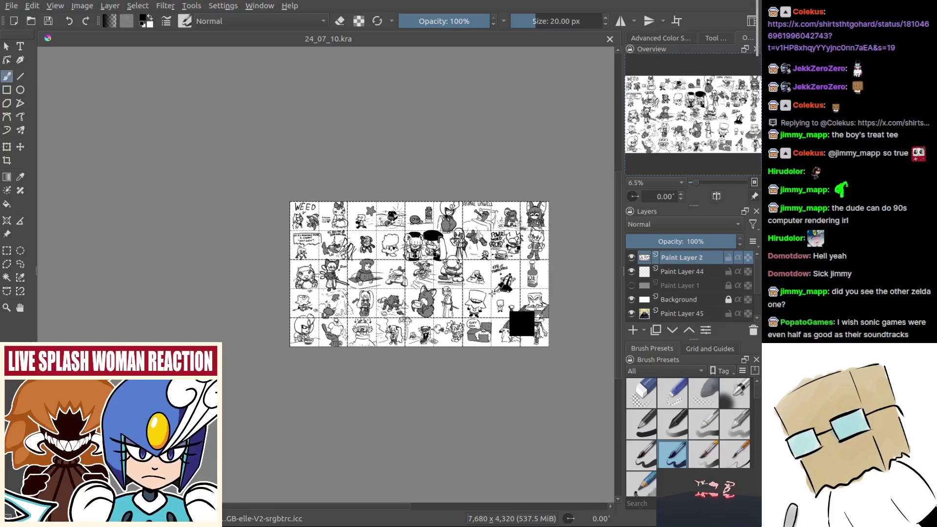
key("ctrl+z")
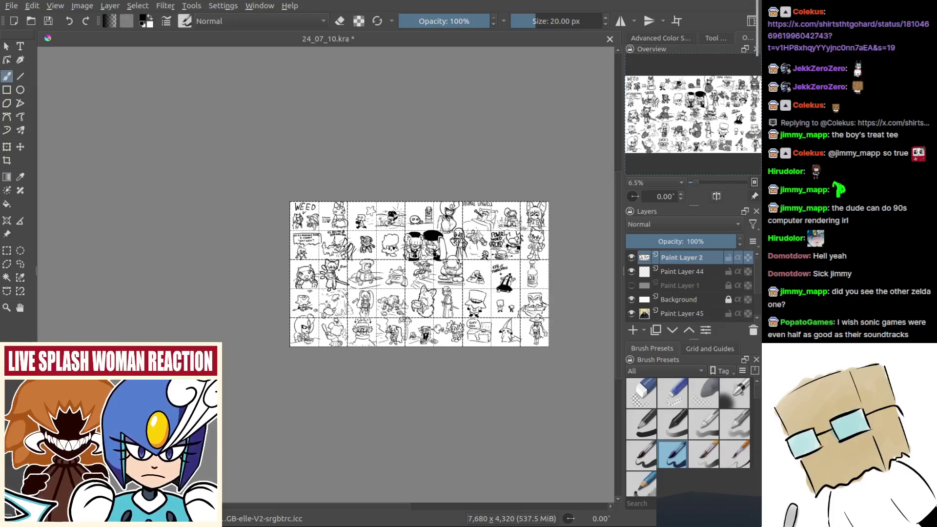
Clear all line art from Paint Layer 2 and save the emptied document
scroll(545, 311, "up", 2)
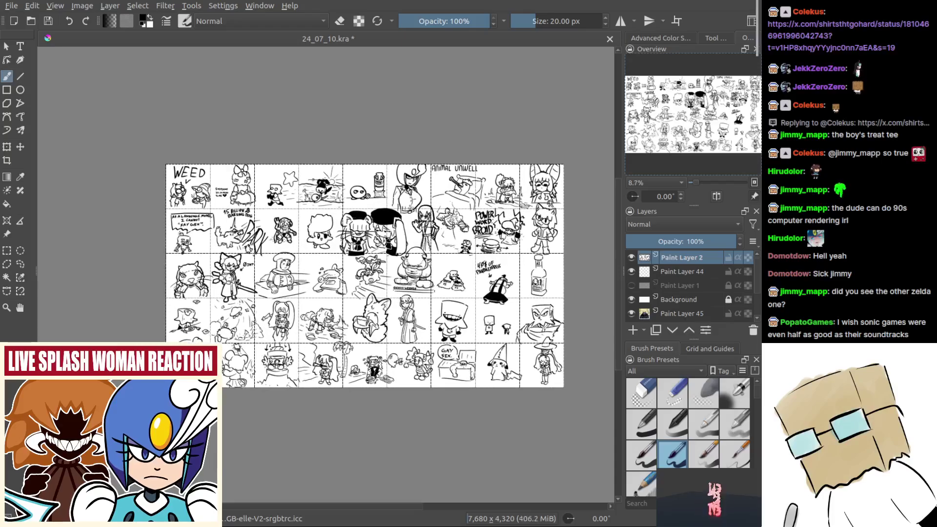
left_click_drag(548, 268, 554, 268)
scroll(557, 305, "up", 1)
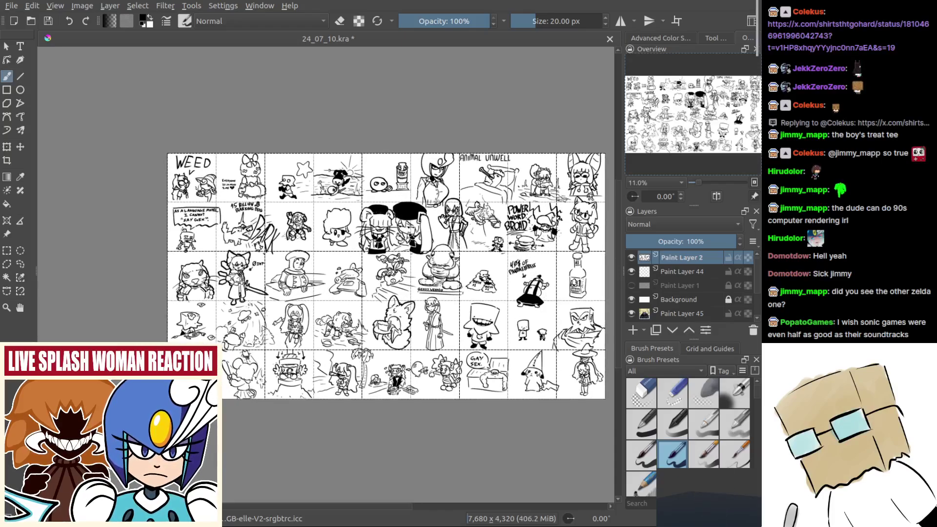
left_click_drag(537, 299, 559, 308)
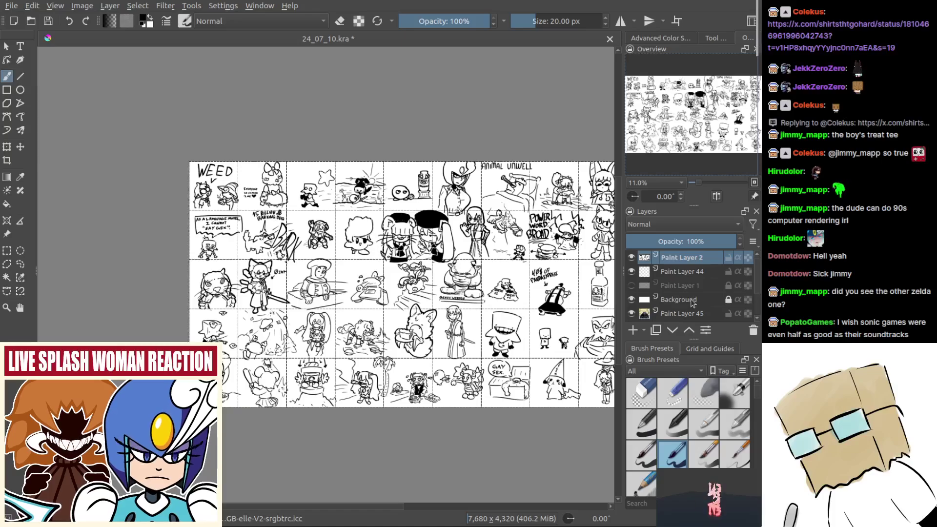
key("Delete")
key("ctrl+s")
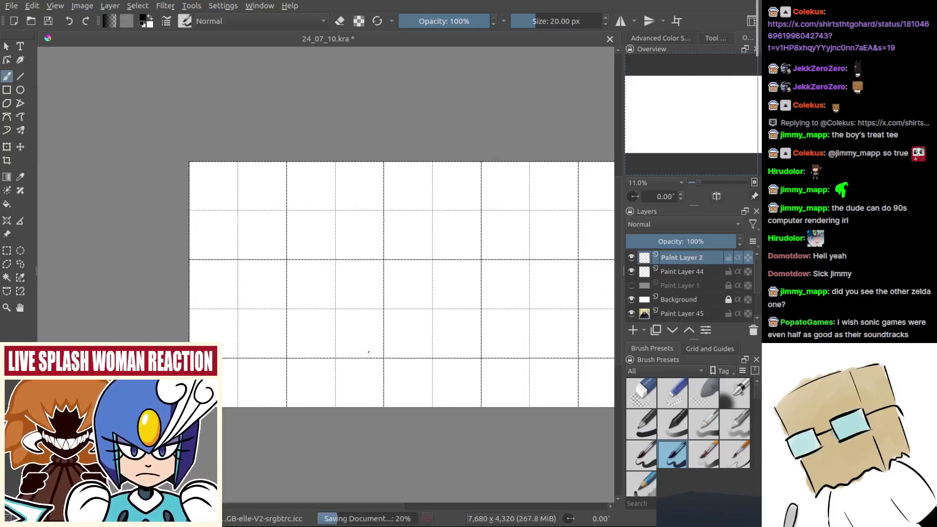
left_click_drag(399, 347, 460, 330)
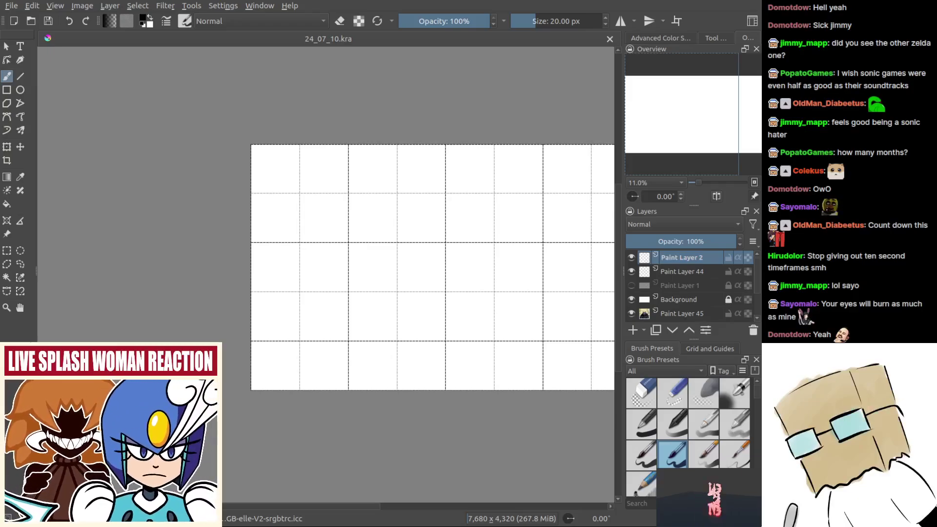
Make the hidden grey Paint Layer 1 visible as a backdrop for drawing in the sheet's bottom-left cell
left_click_drag(327, 318, 354, 292)
left_click_drag(327, 325, 402, 291)
left_click_drag(345, 338, 348, 312)
scroll(348, 312, "up", 5)
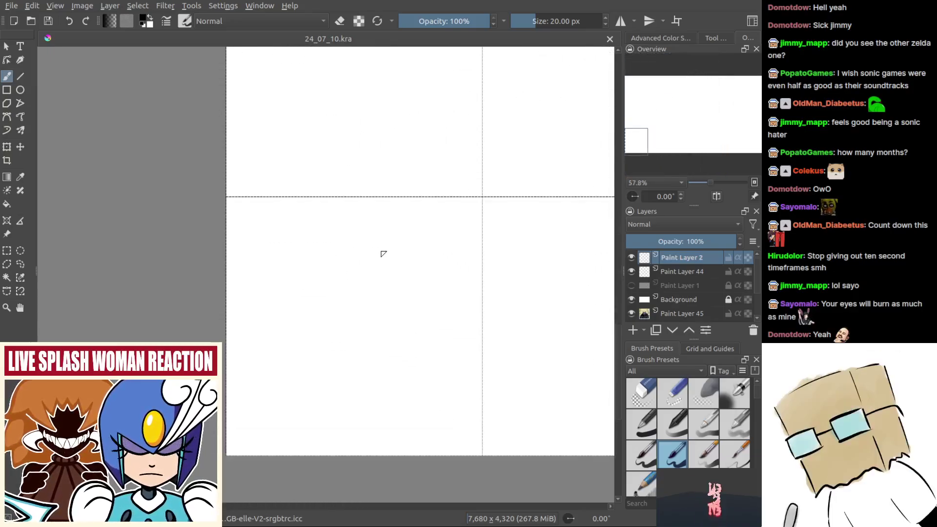
left_click(631, 285)
scroll(323, 257, "up", 2)
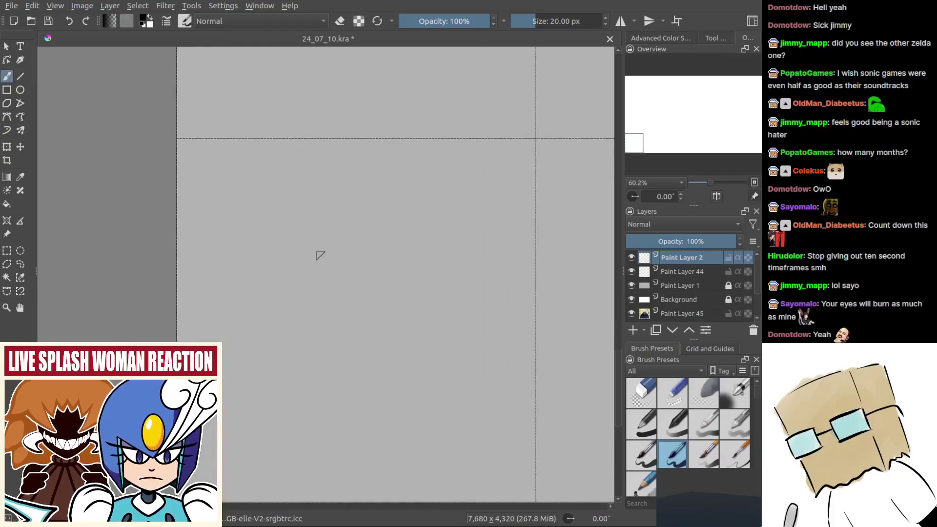
Draw a short arched line for the top of the head in the bottom-left cell on Paint Layer 2
mouse_move(288, 213)
left_mouse_down()
mouse_move(304, 232)
mouse_move(283, 229)
left_mouse_up()
left_click_drag(315, 179, 375, 171)
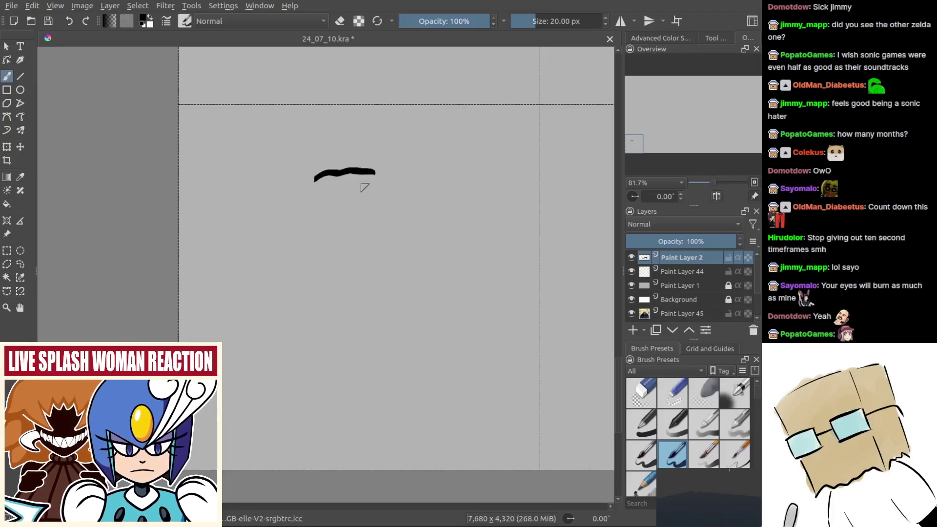
left_click_drag(370, 171, 392, 184)
key("ctrl+z")
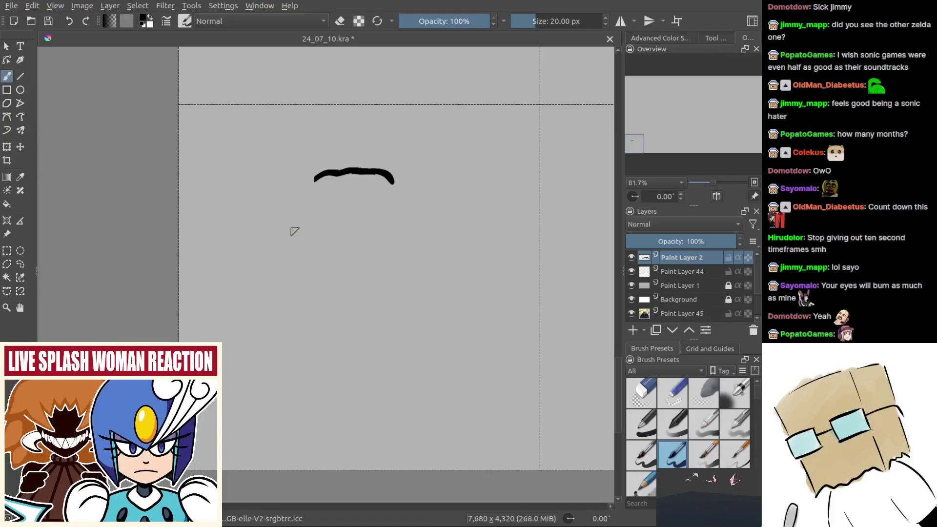
Draw two angry, inward-slanting eyes with thick upper lids below the head line and darken the inside of the left eye
left_click_drag(323, 214, 358, 238)
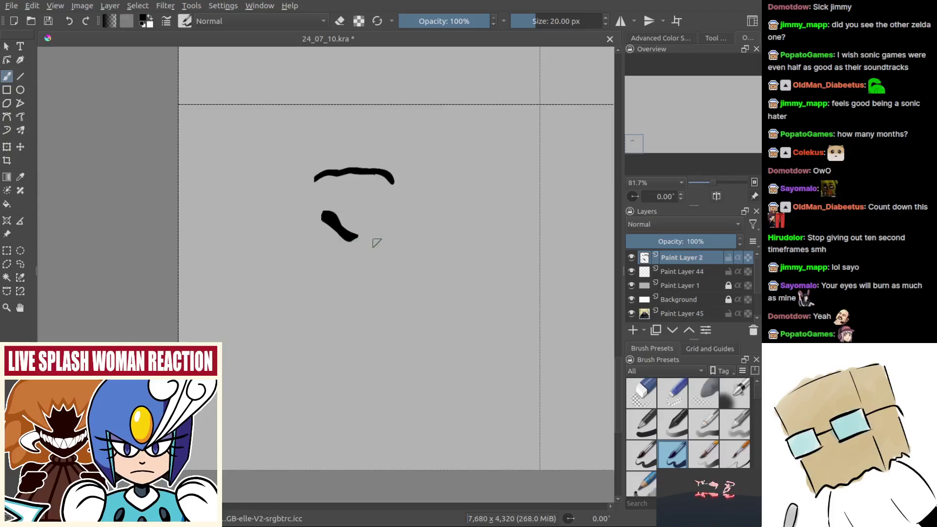
left_click_drag(373, 234, 384, 218)
key("ctrl+z")
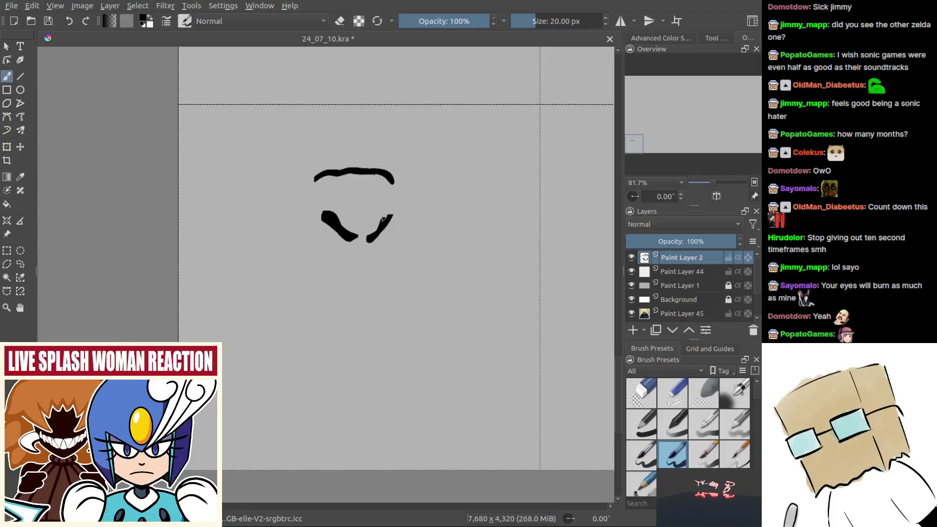
mouse_move(330, 244)
left_mouse_down()
mouse_move(354, 241)
mouse_move(322, 236)
mouse_move(344, 247)
mouse_move(377, 237)
mouse_move(379, 244)
mouse_move(390, 232)
left_mouse_up()
key("ctrl+z")
key("ctrl+z")
key("ctrl+z")
key("ctrl+z")
key("ctrl+z")
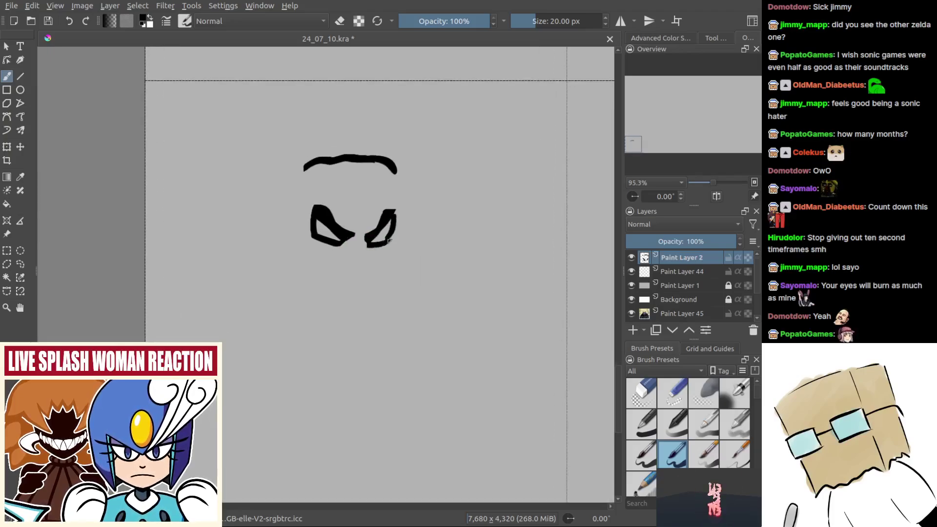
left_click_drag(353, 259, 358, 267)
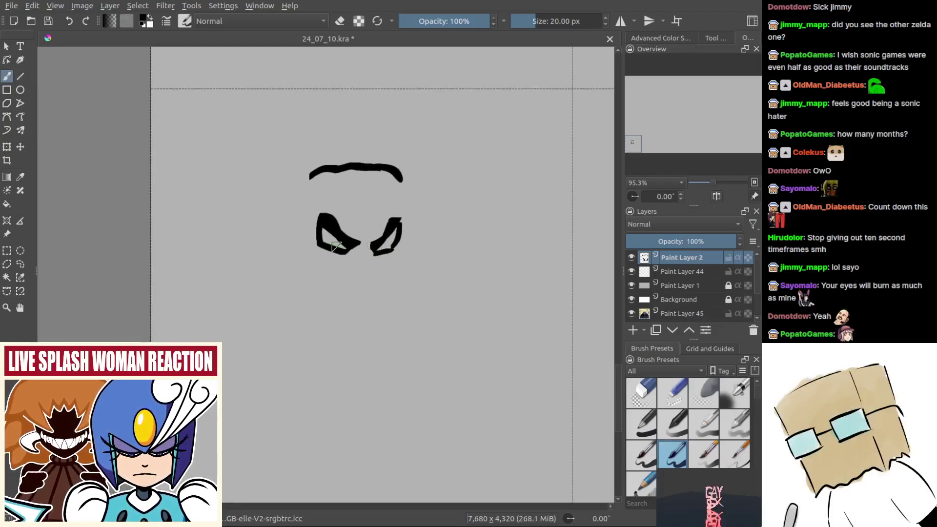
left_click_drag(318, 240, 326, 248)
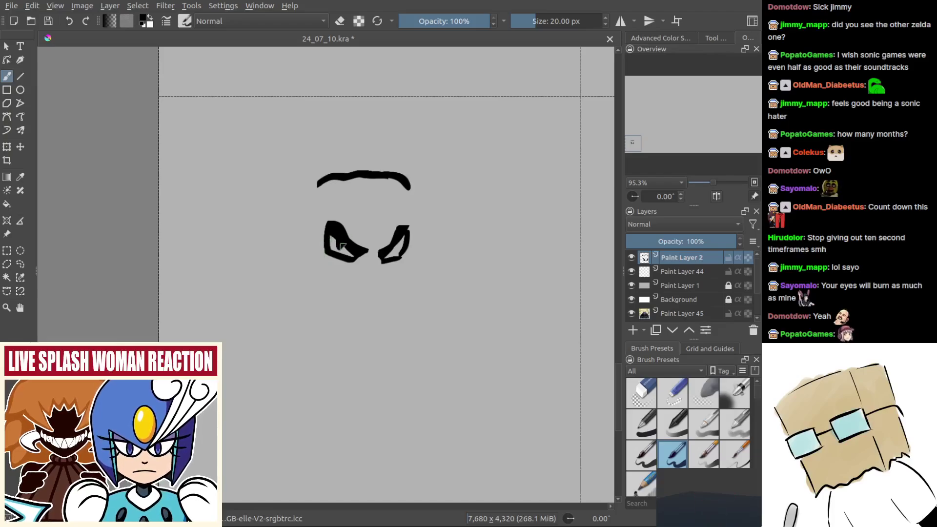
Draw a peaked line between and just below the eyes as the upper edge of the muzzle
mouse_move(325, 289)
left_mouse_down()
mouse_move(309, 277)
mouse_move(352, 247)
mouse_move(380, 264)
left_mouse_up()
key("ctrl+z")
key("ctrl+z")
key("ctrl+z")
Draw the sides and rounded bottom of the muzzle below the peaked line, undoing and redrawing unsatisfactory strokes
mouse_move(324, 260)
left_mouse_down()
mouse_move(367, 255)
mouse_move(312, 289)
mouse_move(321, 261)
mouse_move(315, 291)
left_mouse_up()
key("ctrl+z")
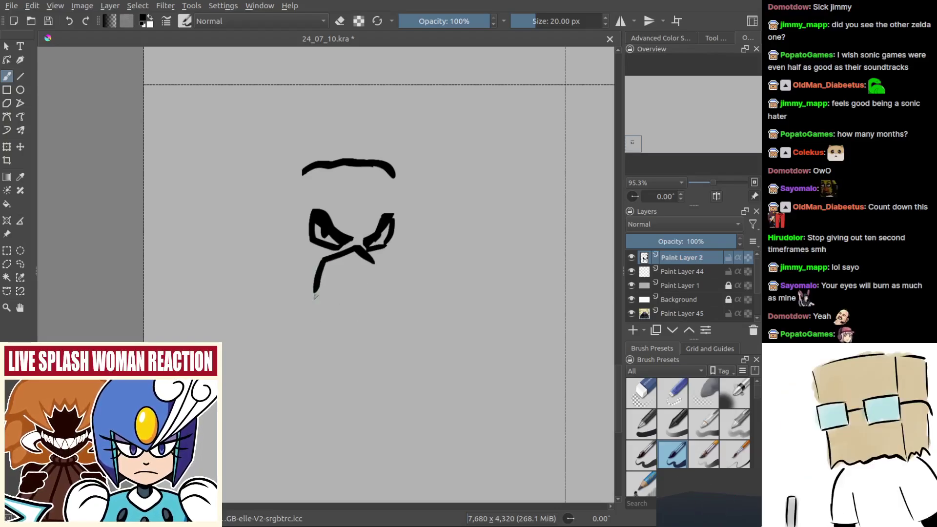
key("ctrl+z")
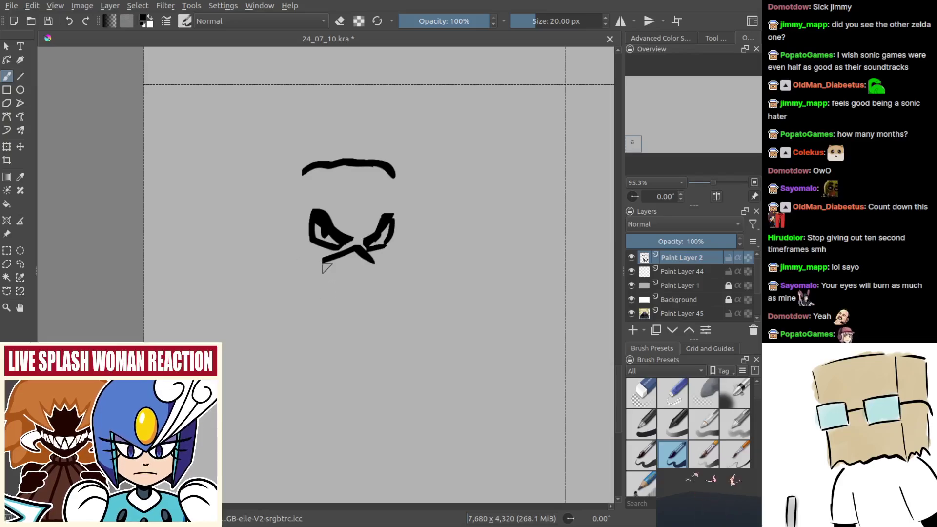
mouse_move(321, 263)
left_mouse_down()
mouse_move(317, 298)
mouse_move(355, 305)
left_mouse_up()
key("ctrl+z")
key("ctrl+z")
mouse_move(323, 284)
left_mouse_down()
mouse_move(342, 304)
mouse_move(348, 299)
mouse_move(326, 308)
mouse_move(376, 270)
mouse_move(360, 311)
left_mouse_up()
key("ctrl+z")
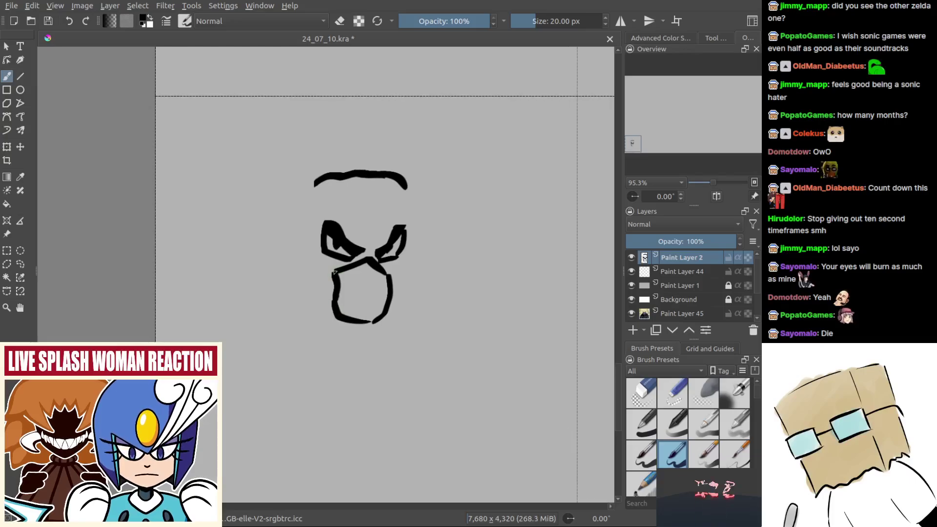
Add a curved lobe on each side of the muzzle, redrawing the right one
mouse_move(327, 270)
left_mouse_down()
mouse_move(316, 282)
mouse_move(329, 314)
left_mouse_up()
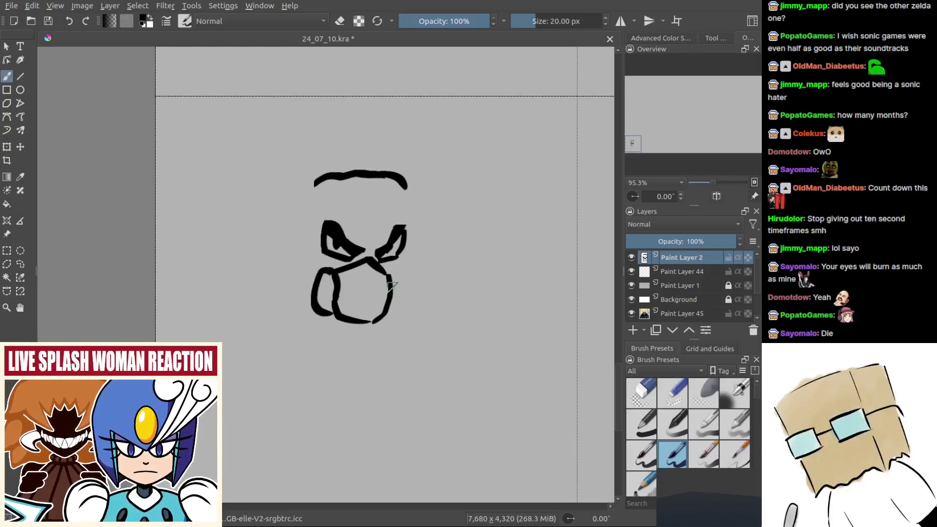
mouse_move(384, 270)
left_mouse_down()
mouse_move(404, 278)
mouse_move(384, 318)
left_mouse_up()
key("ctrl+z")
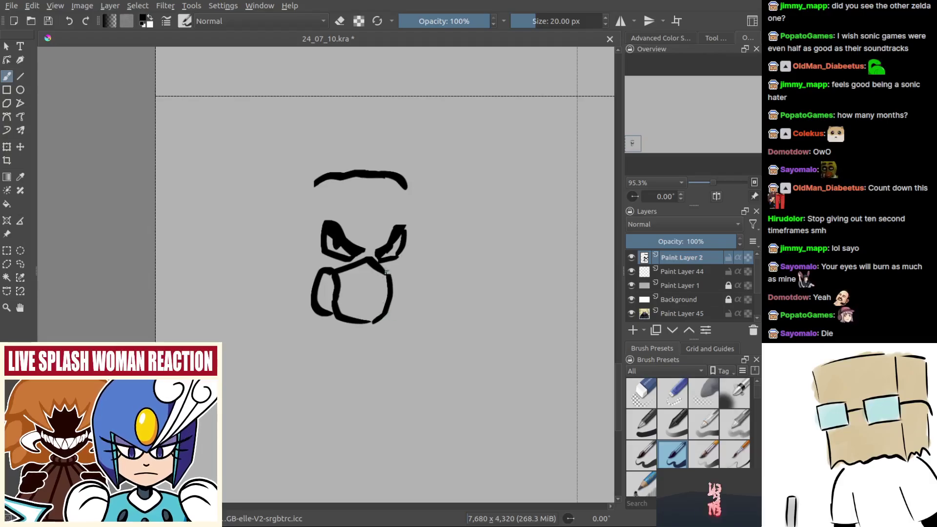
mouse_move(385, 272)
left_mouse_down()
mouse_move(402, 301)
mouse_move(392, 318)
left_mouse_up()
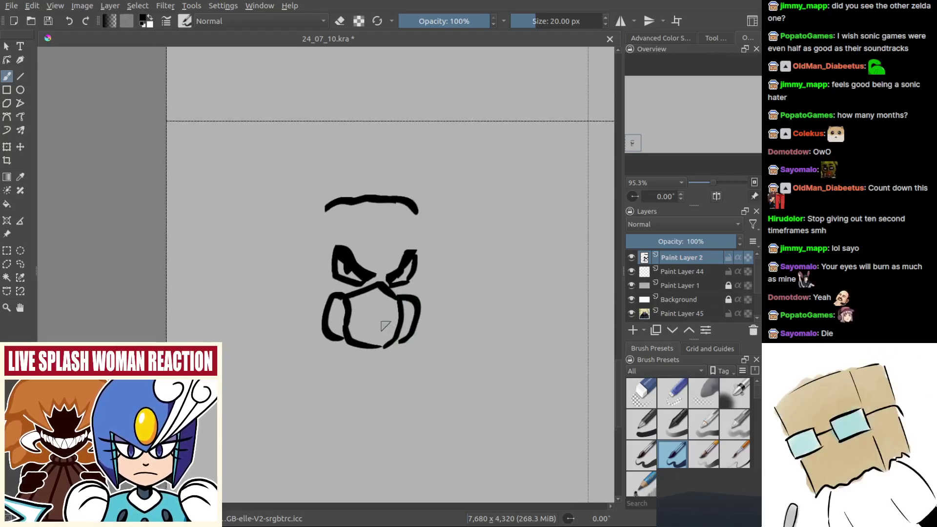
Draw the outer hair outline as an arc above the head line, undoing and redrawing its right part
left_click_drag(355, 274, 361, 294)
mouse_move(312, 239)
left_mouse_down()
mouse_move(334, 206)
mouse_move(376, 204)
mouse_move(436, 229)
left_mouse_up()
key("ctrl+z")
mouse_move(378, 199)
left_mouse_down()
mouse_move(405, 195)
mouse_move(445, 258)
left_mouse_up()
key("ctrl+z")
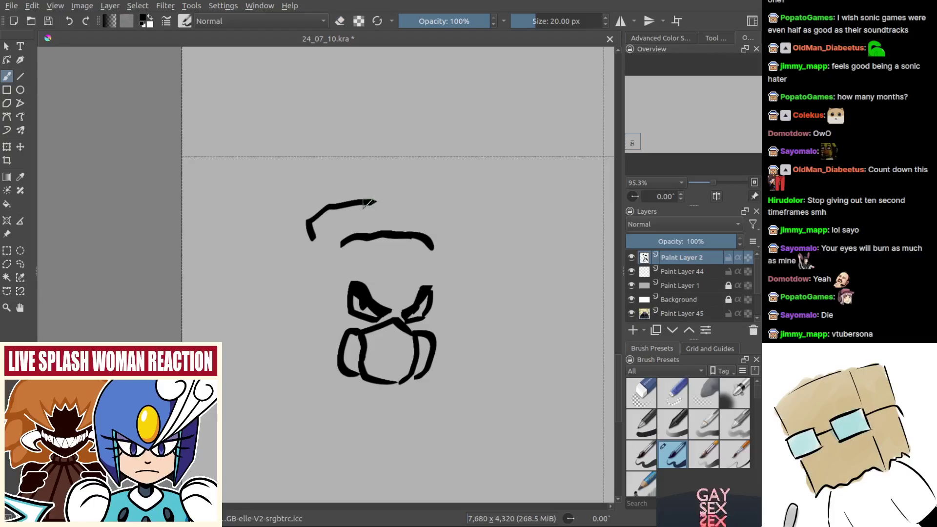
left_click_drag(377, 198, 438, 211)
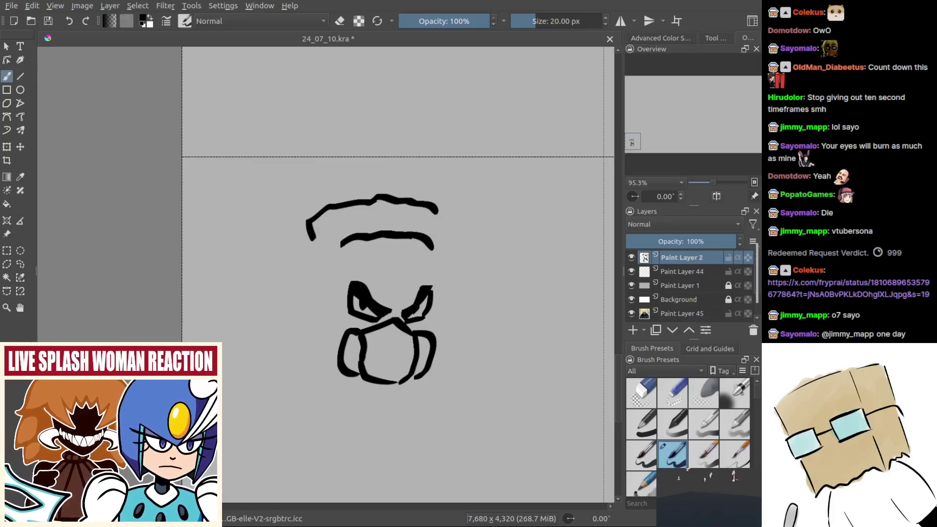
Paste the copied illustration of the red-caped cat warrior onto the canvas and examine it up close
key("ctrl+v")
scroll(504, 284, "down", 3)
left_click_drag(523, 175, 270, 286)
scroll(362, 196, "down", 1)
left_click_drag(362, 197, 174, 253)
left_click_drag(272, 191, 161, 263)
scroll(208, 175, "up", 1)
left_click_drag(208, 174, 131, 104)
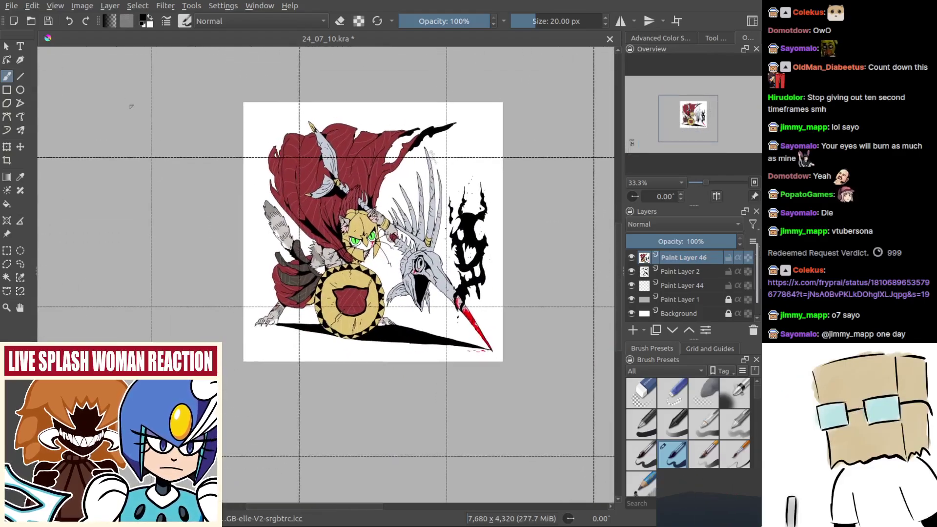
scroll(132, 119, "up", 1)
left_click_drag(225, 147, 137, 150)
left_click_drag(234, 170, 183, 157)
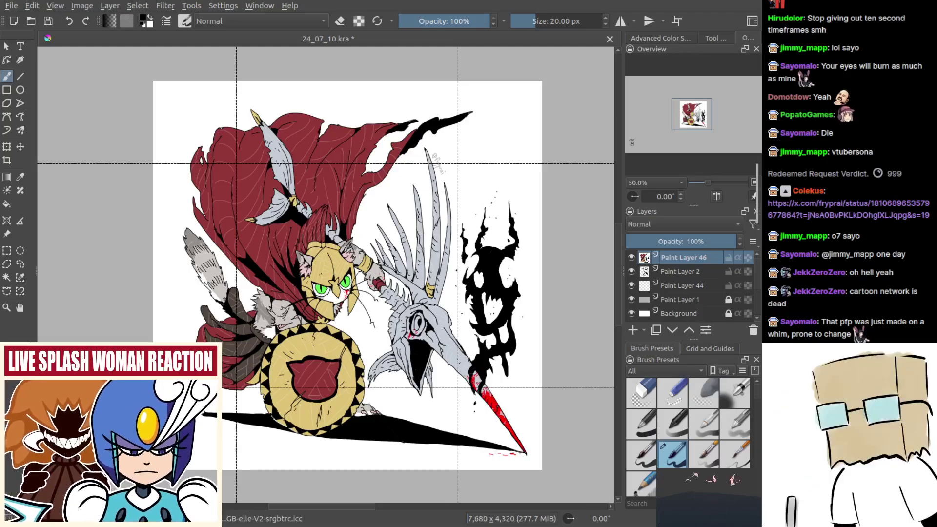
Delete the pasted cat warrior layer and return to the face drawing
scroll(395, 293, "down", 4)
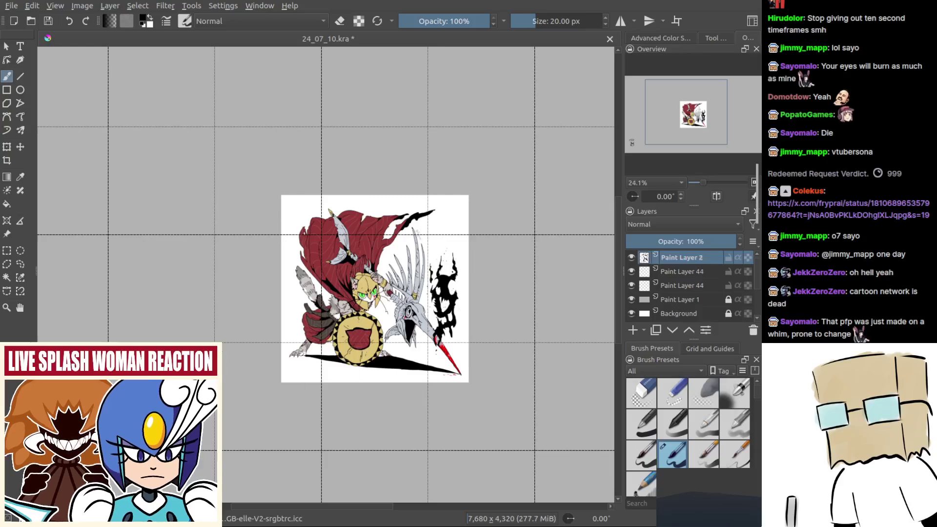
key("shift+Delete")
left_click_drag(342, 364, 521, 270)
scroll(261, 324, "up", 5)
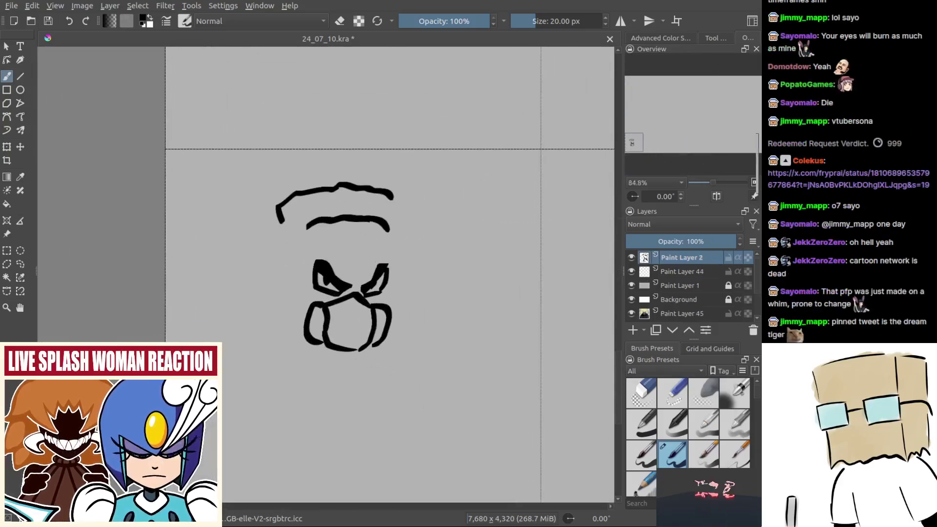
Extend the outer hair outline down the right side of the head
scroll(410, 266, "up", 3)
left_click_drag(420, 223, 426, 265)
key("ctrl+z")
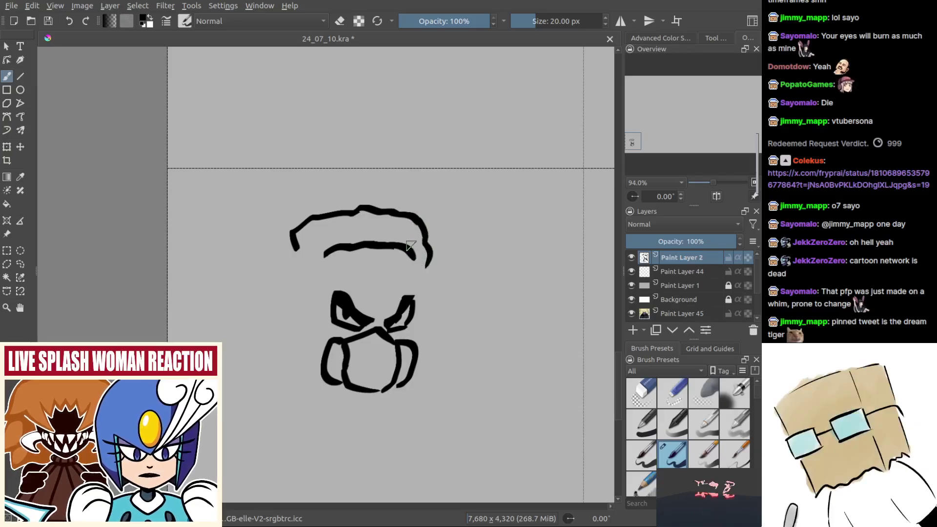
Draw the outline of the ear on the left side of the face, undoing unsatisfactory strokes
left_click_drag(379, 232, 395, 239)
left_click_drag(327, 257, 335, 257)
key("ctrl+z")
mouse_move(327, 312)
left_mouse_down()
mouse_move(310, 342)
mouse_move(320, 342)
mouse_move(306, 330)
mouse_move(343, 311)
left_mouse_up()
key("ctrl+z")
Draw the right cheek line beside the eye and furrowed brow lines above both eyes
mouse_move(425, 271)
left_mouse_down()
mouse_move(420, 306)
mouse_move(414, 314)
mouse_move(415, 292)
mouse_move(394, 322)
left_mouse_up()
key("ctrl+z")
key("ctrl+z")
mouse_move(342, 267)
left_mouse_down()
mouse_move(367, 279)
mouse_move(379, 307)
mouse_move(403, 275)
mouse_move(419, 273)
left_mouse_up()
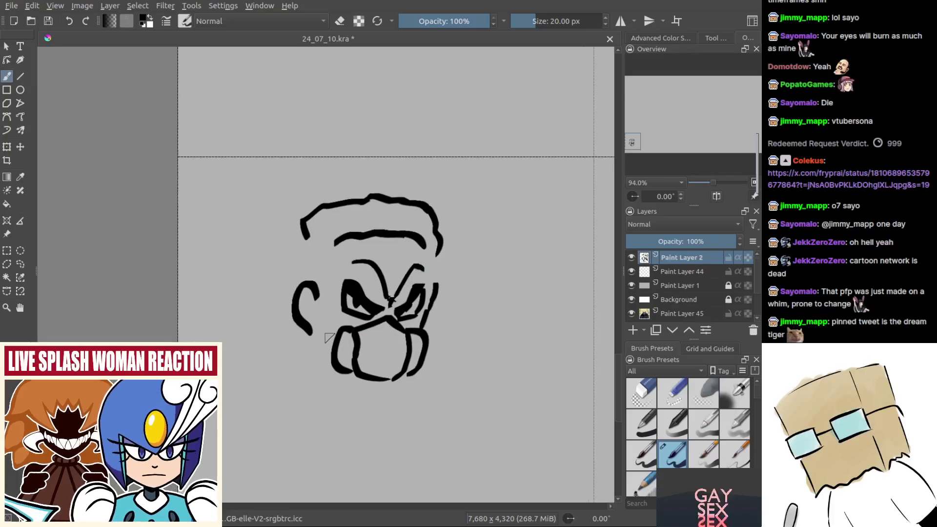
Draw jagged sideburn lines between the ear and the left lobe of the muzzle
mouse_move(322, 318)
left_mouse_down()
mouse_move(337, 341)
mouse_move(312, 337)
mouse_move(312, 358)
mouse_move(344, 365)
mouse_move(325, 346)
mouse_move(341, 366)
left_mouse_up()
key("ctrl+z")
mouse_move(345, 331)
left_mouse_down()
mouse_move(329, 343)
mouse_move(335, 329)
mouse_move(330, 355)
mouse_move(350, 374)
left_mouse_up()
key("ctrl+z")
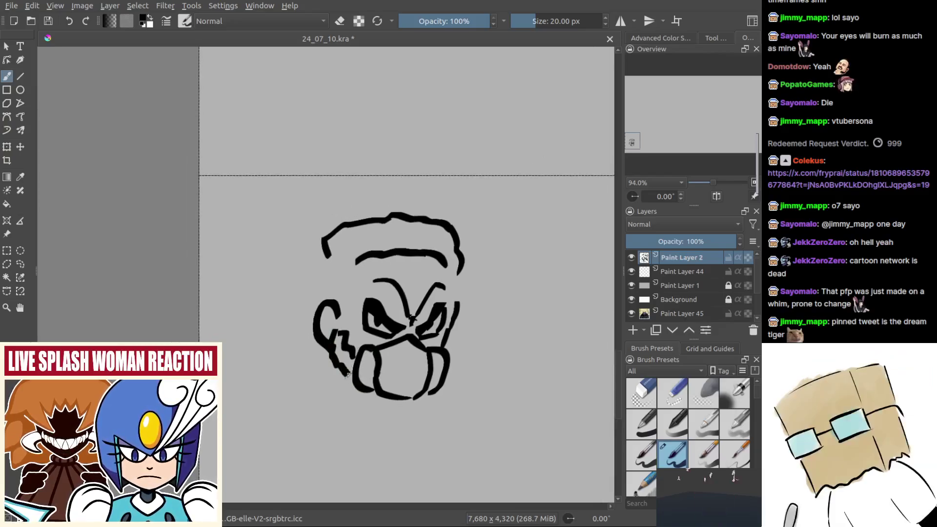
Join the inner hairline to the ear and redraw the outer hair edge with a jagged line down the left side
mouse_move(359, 256)
left_mouse_down()
mouse_move(343, 285)
mouse_move(346, 308)
left_mouse_up()
mouse_move(324, 251)
left_mouse_down()
mouse_move(309, 284)
mouse_move(320, 298)
left_mouse_up()
key("ctrl+z")
key("ctrl+z")
key("ctrl+z")
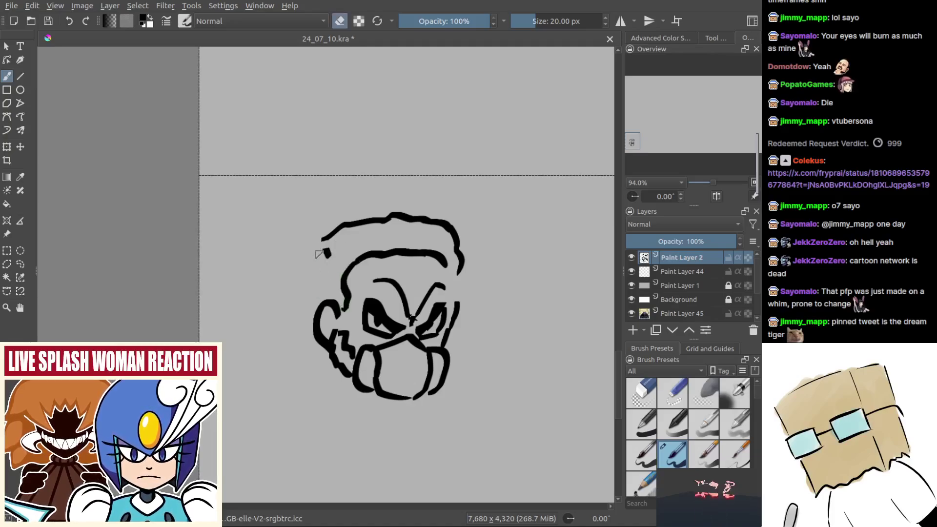
key("ctrl+z")
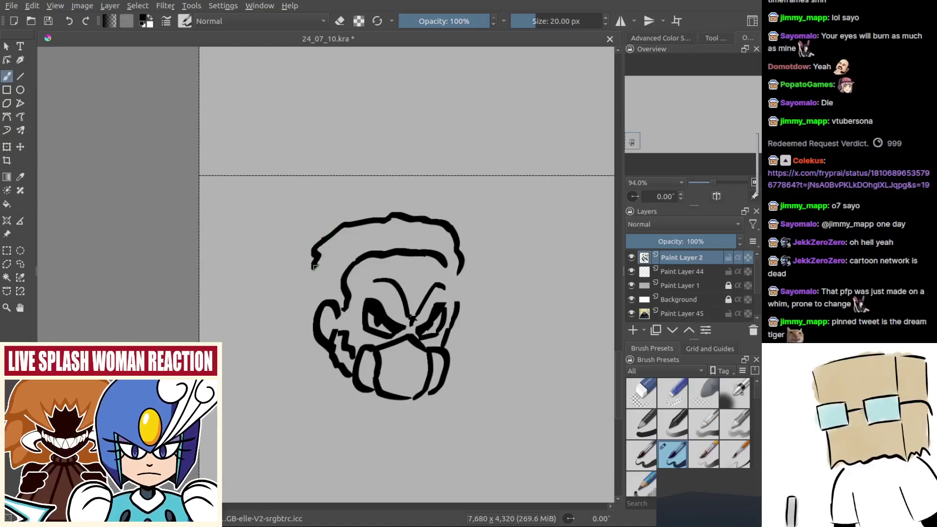
left_click_drag(313, 266, 326, 306)
Draw the right edge of the forehead from the hairline down to the cheek, redrawing it for a rounder curve
left_click_drag(443, 263, 447, 300)
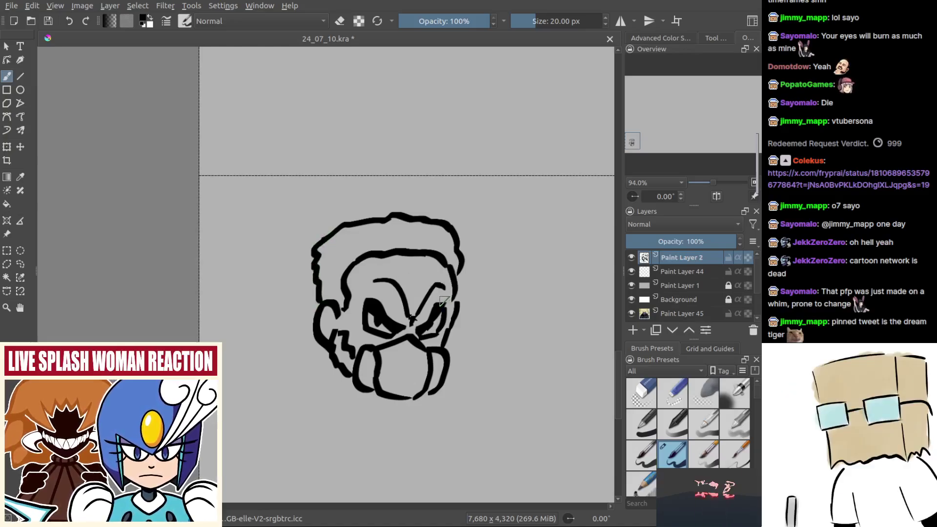
key("ctrl+z")
left_click_drag(442, 263, 452, 300)
scroll(460, 315, "up", 2)
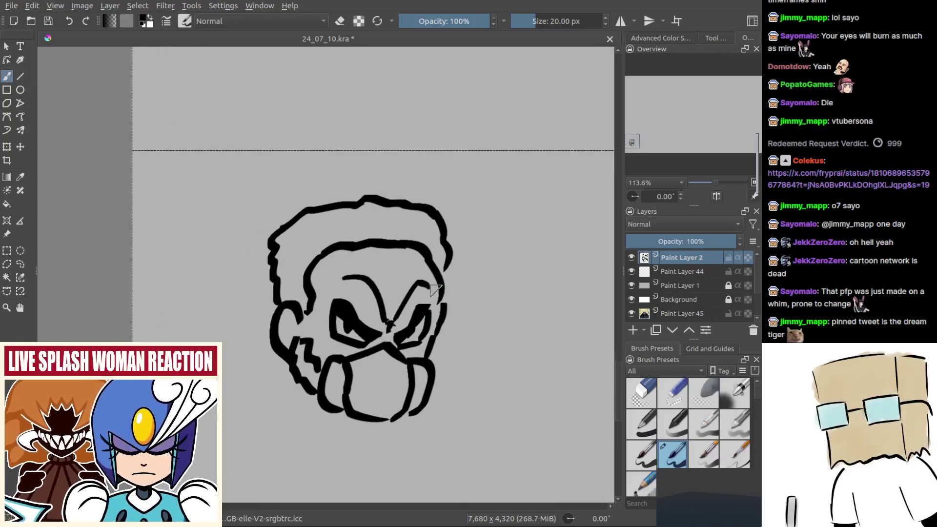
key("ctrl+z")
left_click_drag(435, 264, 441, 310)
key("ctrl+z")
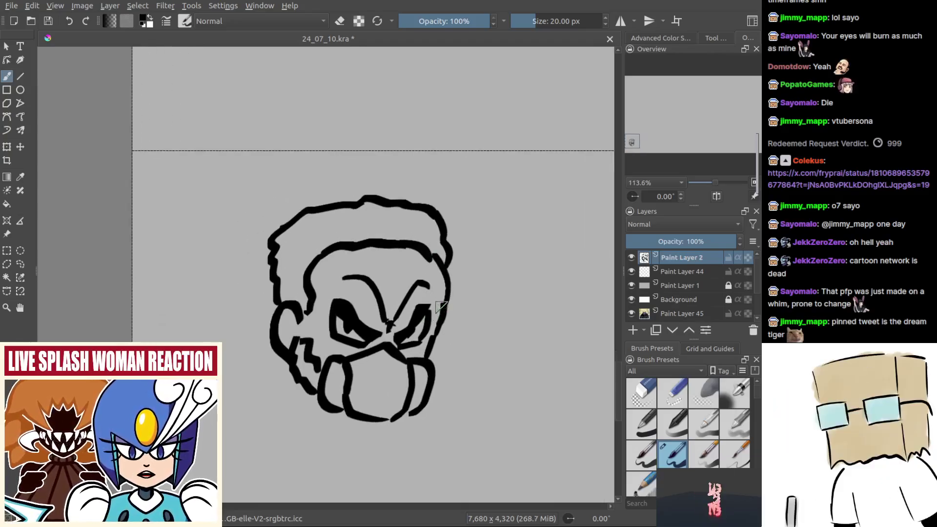
Check the head in a mirrored view and rework the edge of the face below the hairline
scroll(423, 281, "down", 4)
left_click_drag(456, 255, 440, 247)
key("m")
left_click_drag(373, 322, 435, 362)
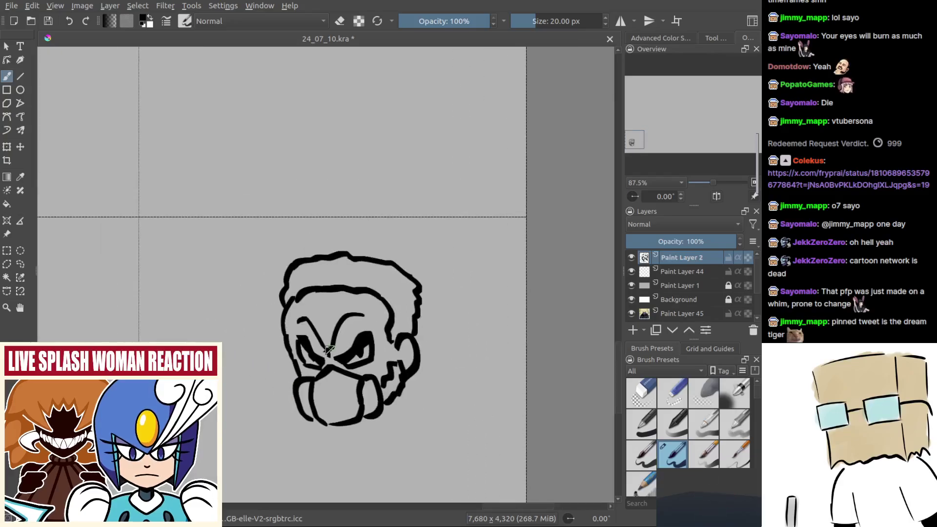
scroll(296, 308, "up", 2)
key("ctrl+z")
key("ctrl+z")
left_click_drag(301, 295, 290, 344)
key("ctrl+z")
key("m")
Add wrinkle lines on the forehead above the brows and touch up the left eye
mouse_move(352, 344)
left_mouse_down()
mouse_move(429, 333)
mouse_move(431, 323)
left_mouse_up()
mouse_move(349, 292)
left_mouse_down()
mouse_move(387, 307)
mouse_move(424, 283)
mouse_move(399, 288)
left_mouse_up()
mouse_move(390, 299)
left_mouse_down()
mouse_move(395, 368)
mouse_move(371, 288)
left_mouse_up()
key("ctrl+z")
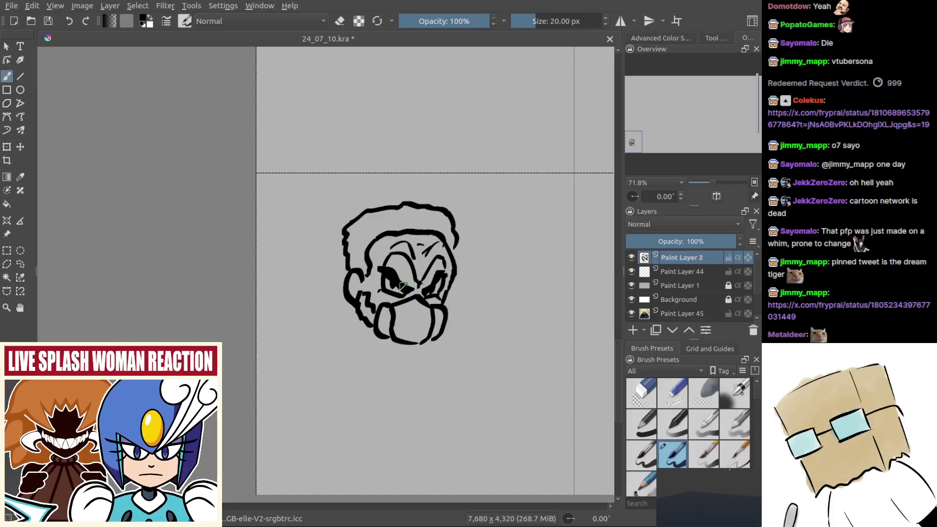
left_click_drag(393, 284, 397, 292)
Paste the copied illustration of the striped orange creature onto the canvas and examine it up close
mouse_move(402, 292)
left_mouse_down()
mouse_move(400, 318)
mouse_move(539, 384)
left_mouse_up()
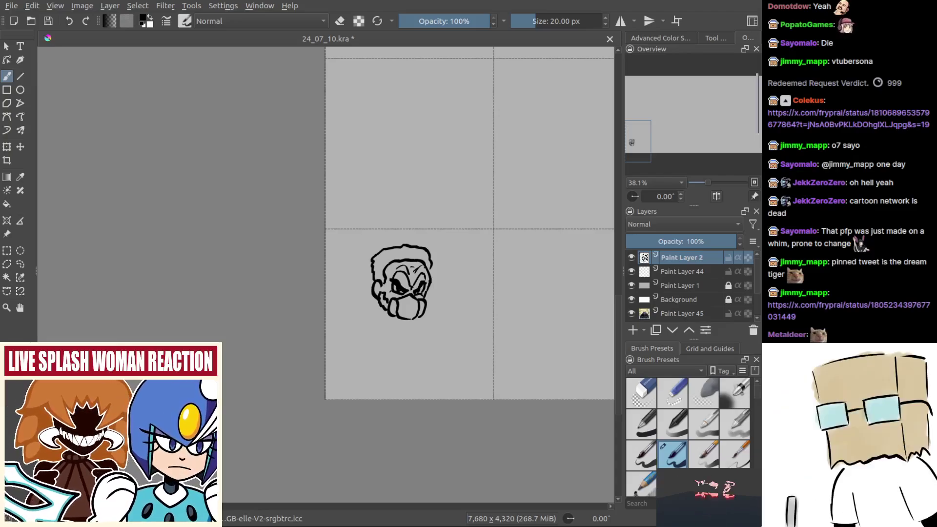
left_click_drag(285, 179, 351, 165)
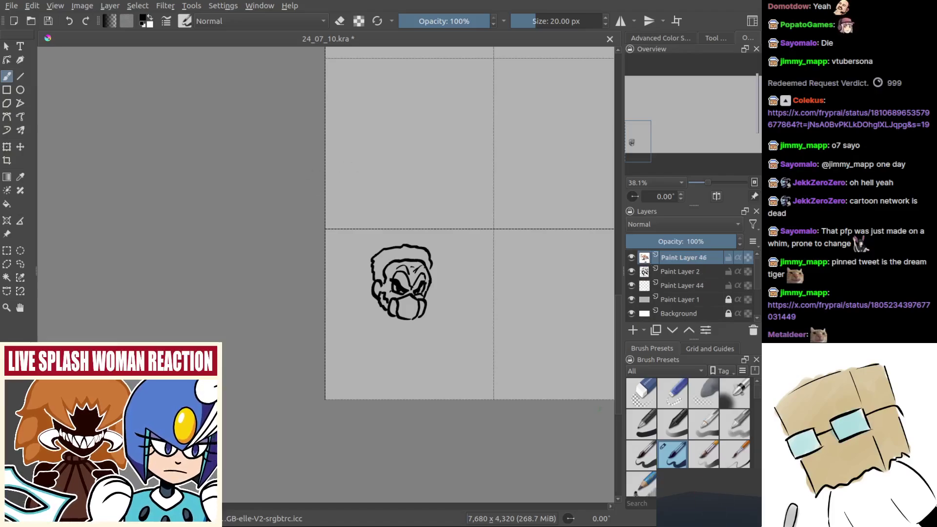
scroll(419, 170, "down", 2)
left_click_drag(440, 154, 260, 255)
scroll(359, 201, "down", 2)
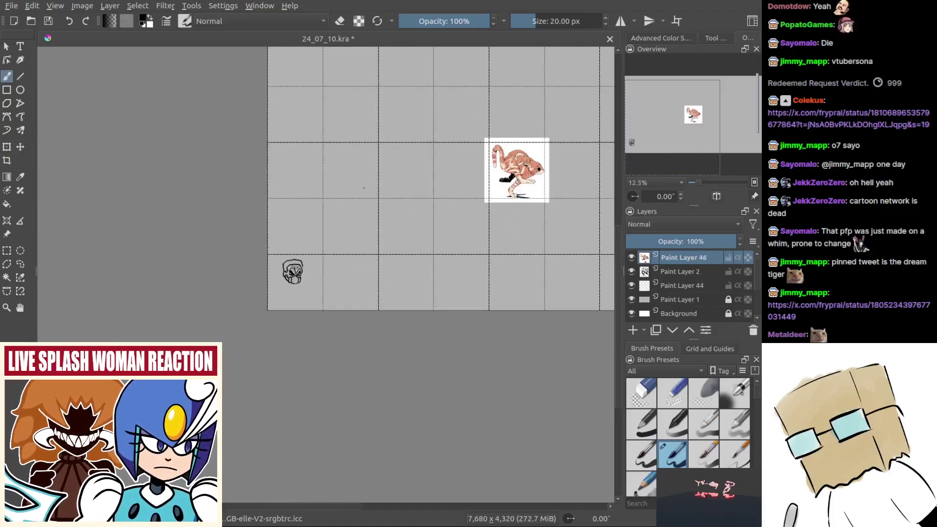
left_click_drag(544, 146, 460, 211)
scroll(460, 212, "up", 2)
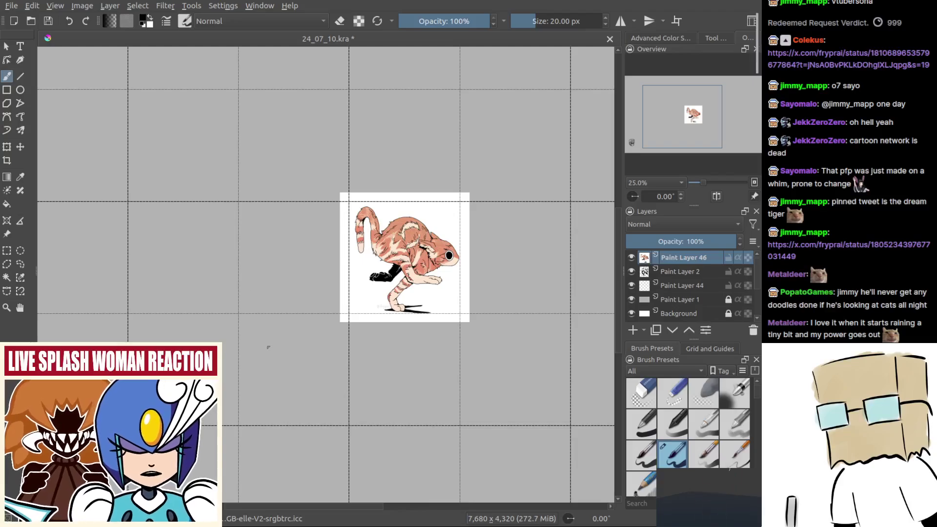
scroll(312, 328, "down", 2)
left_click_drag(313, 328, 335, 312)
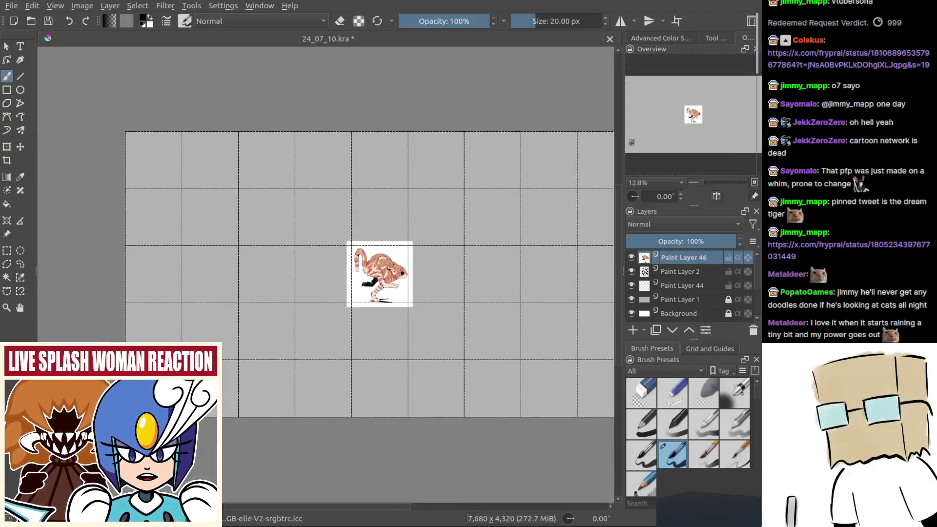
scroll(255, 351, "up", 1)
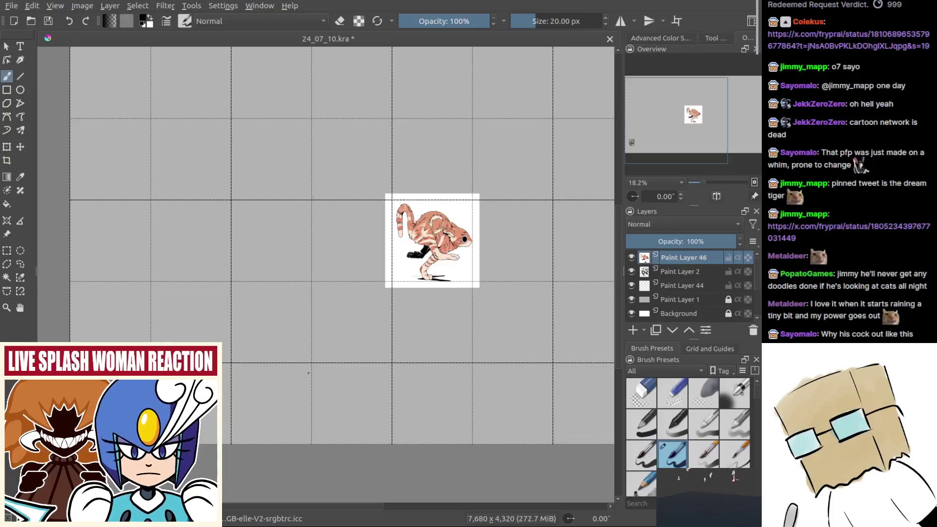
left_click_drag(173, 417, 305, 359)
key("ctrl+z")
key("ctrl+shift+z")
left_click_drag(393, 288, 275, 366)
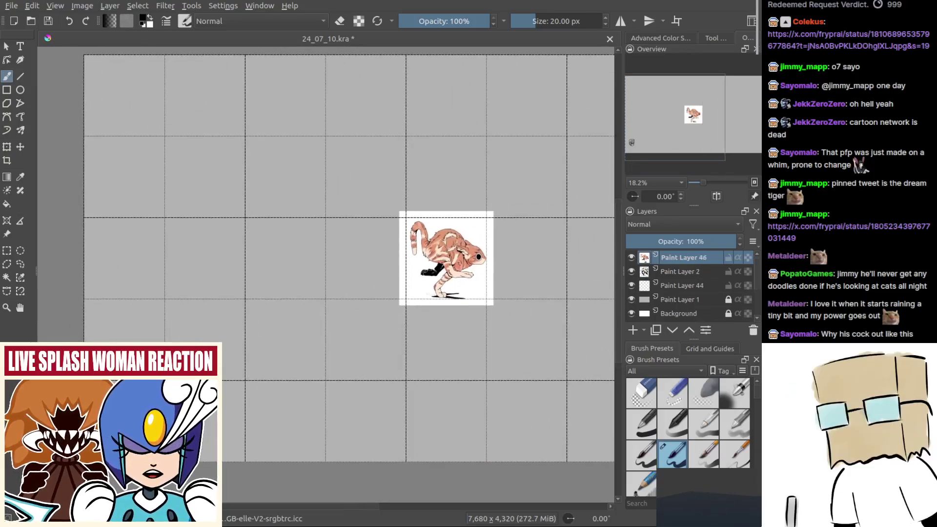
scroll(419, 271, "up", 3)
left_click_drag(459, 288, 367, 315)
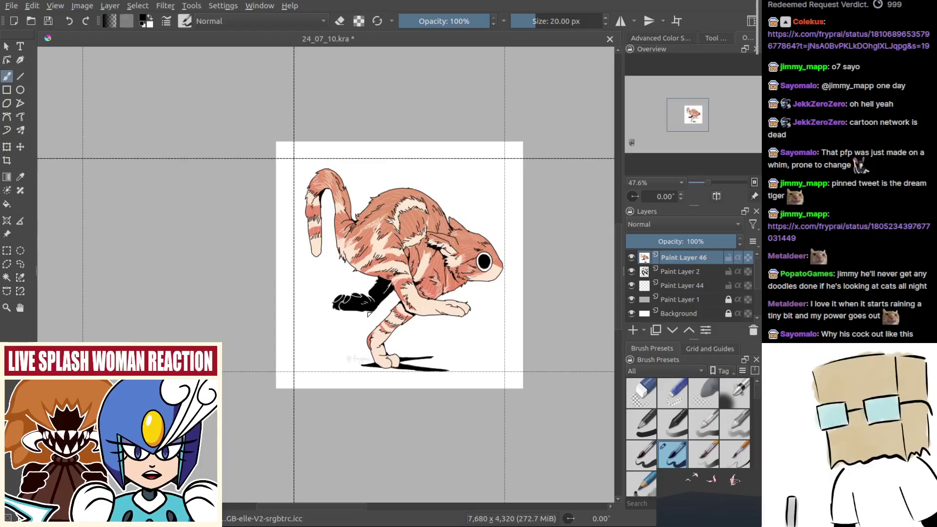
scroll(367, 318, "down", 3)
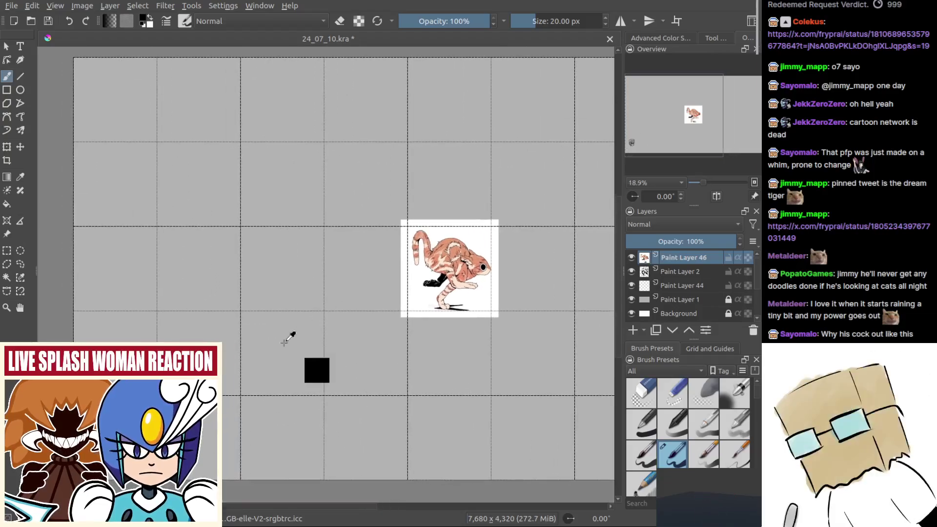
Undo the paste of the striped creature illustration and return to the face drawing
key("ctrl+z")
mouse_move(116, 445)
left_mouse_down()
mouse_move(280, 355)
mouse_move(394, 255)
left_mouse_up()
left_click_drag(354, 307, 390, 249)
left_click_drag(416, 263, 456, 361)
scroll(393, 348, "up", 2)
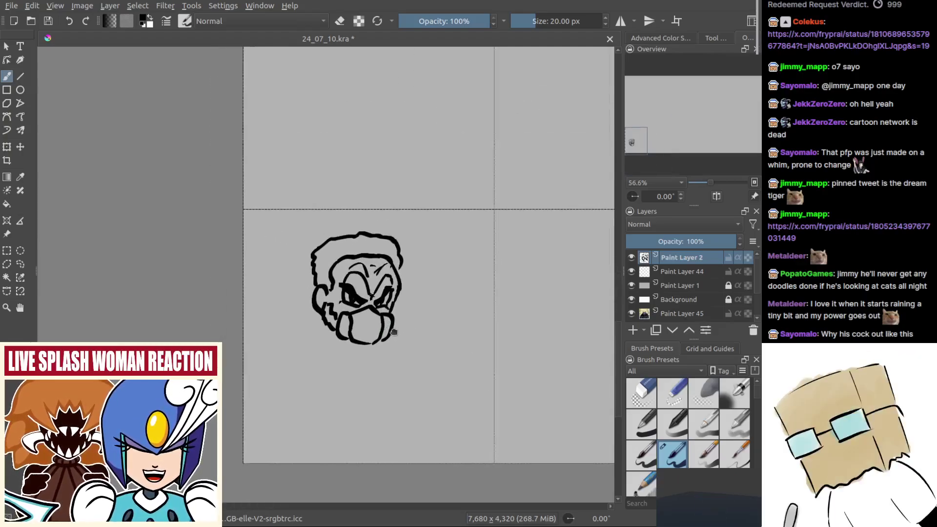
Move the head drawing up and to the right so it touches the top line of its cell
key("t")
mouse_move(367, 363)
left_mouse_down()
mouse_move(401, 311)
mouse_move(399, 331)
left_mouse_up()
key("b")
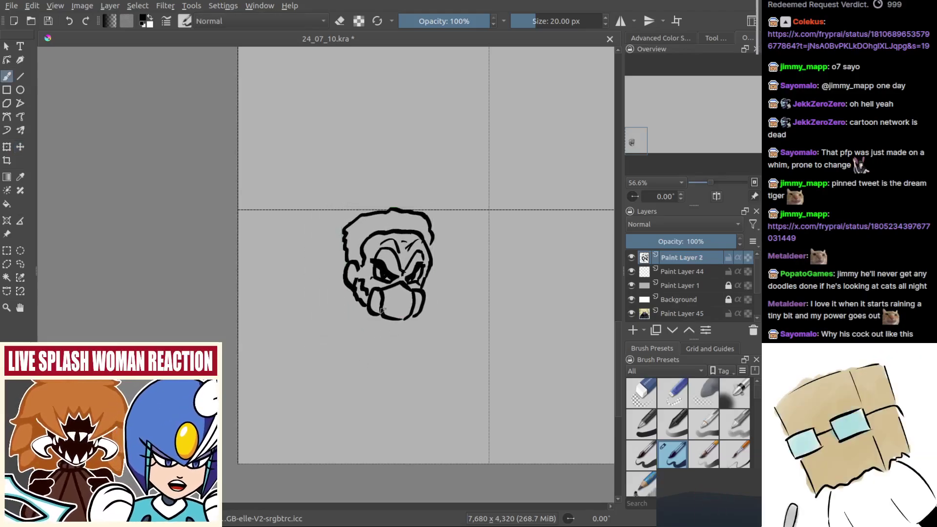
scroll(425, 277, "up", 2)
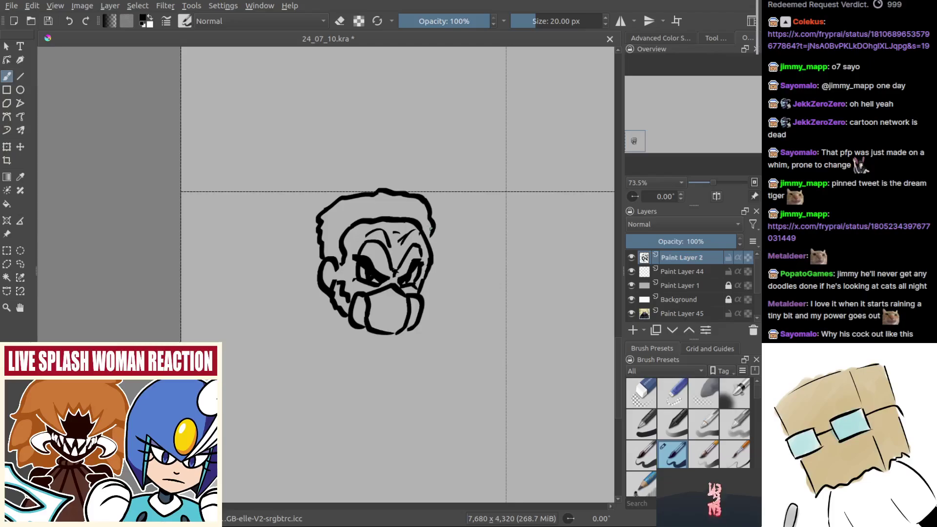
scroll(429, 234, "down", 4)
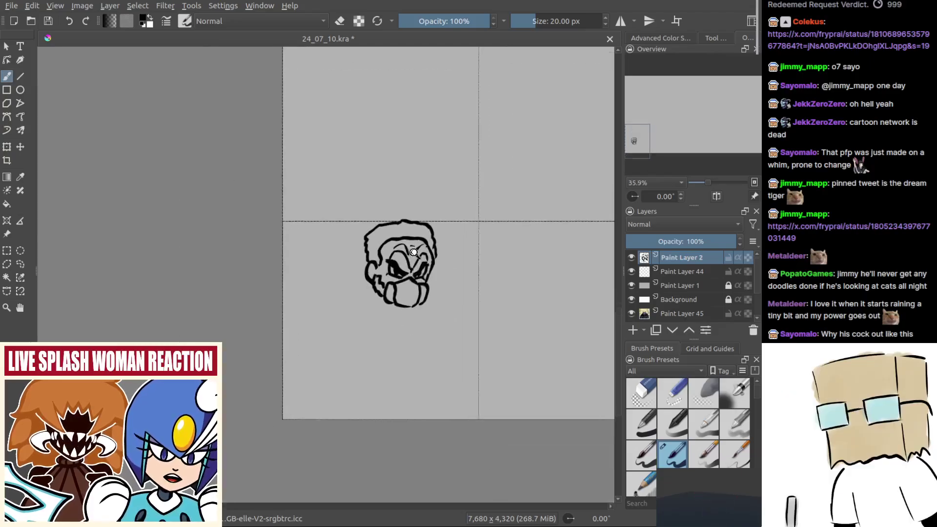
Erase the right part of the inner hairline across the forehead and redraw it
scroll(413, 259, "up", 4)
key("e")
mouse_move(390, 225)
left_mouse_down()
mouse_move(426, 227)
mouse_move(438, 246)
left_mouse_up()
key("e")
left_click_drag(385, 227, 442, 247)
key("ctrl+z")
scroll(442, 248, "down", 4)
scroll(437, 263, "up", 2)
scroll(418, 252, "up", 2)
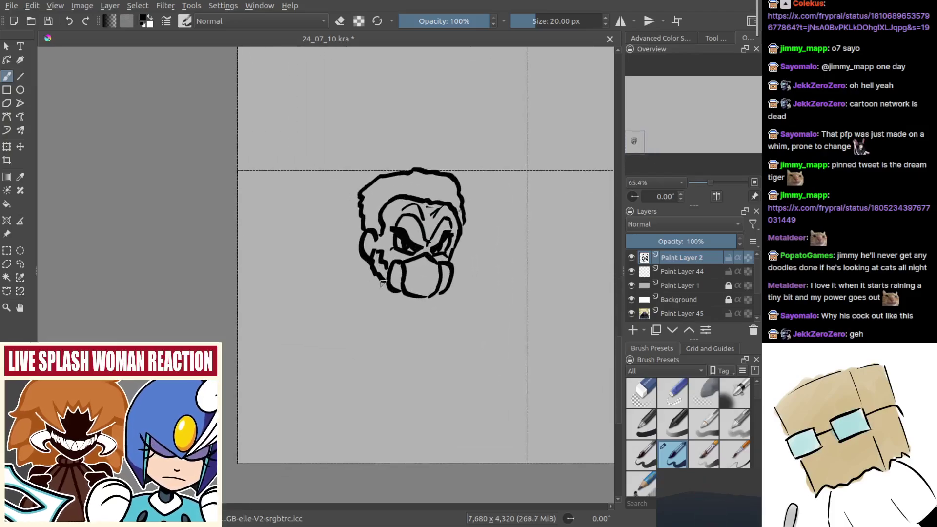
Try to draw a neck line running down from the jaw below the ear
mouse_move(388, 291)
left_mouse_down()
mouse_move(383, 276)
mouse_move(393, 292)
left_mouse_up()
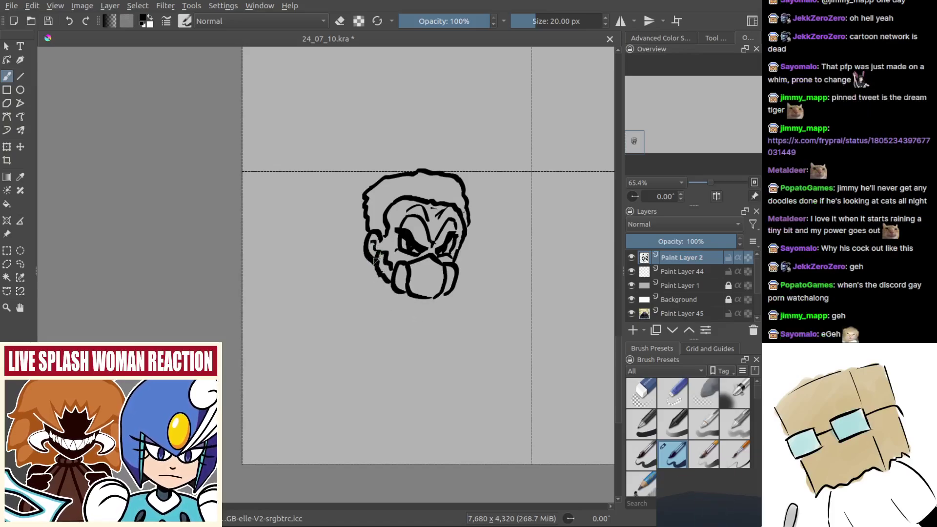
left_click_drag(382, 270, 362, 293)
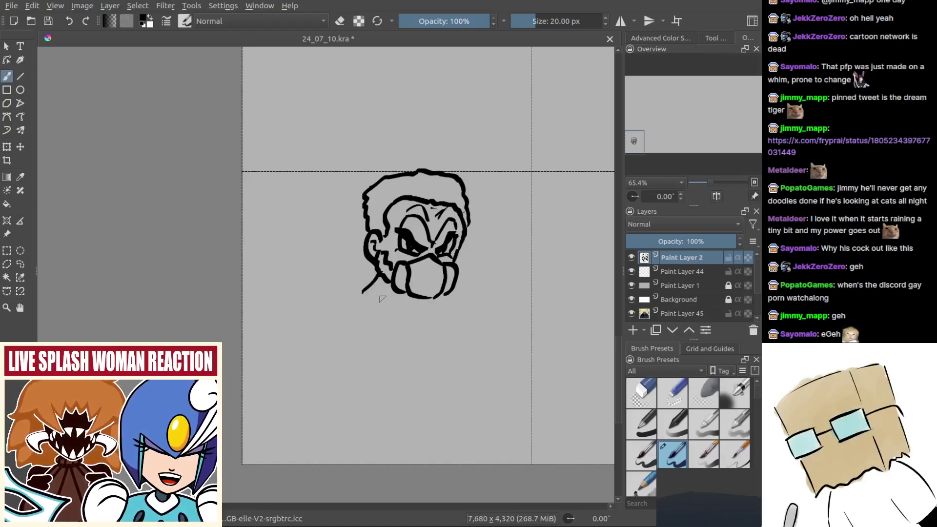
key("ctrl+z")
mouse_move(375, 262)
left_mouse_down()
mouse_move(361, 278)
mouse_move(348, 268)
mouse_move(312, 270)
mouse_move(322, 259)
mouse_move(352, 254)
mouse_move(383, 301)
left_mouse_up()
key("ctrl+z")
key("ctrl+z")
key("ctrl+z")
key("ctrl+z")
Try to sketch collar and shoulder lines on both sides of the head
mouse_move(350, 272)
left_mouse_down()
mouse_move(385, 309)
mouse_move(461, 295)
mouse_move(355, 267)
mouse_move(379, 273)
left_mouse_up()
key("ctrl+z")
left_click_drag(310, 269, 362, 263)
key("ctrl+z")
mouse_move(307, 268)
left_mouse_down()
mouse_move(330, 243)
mouse_move(376, 248)
mouse_move(365, 260)
mouse_move(320, 256)
left_mouse_up()
key("ctrl+z")
left_click_drag(451, 281, 485, 307)
key("ctrl+z")
mouse_move(457, 290)
left_mouse_down()
mouse_move(514, 323)
mouse_move(500, 326)
left_mouse_up()
key("ctrl+z")
key("ctrl+z")
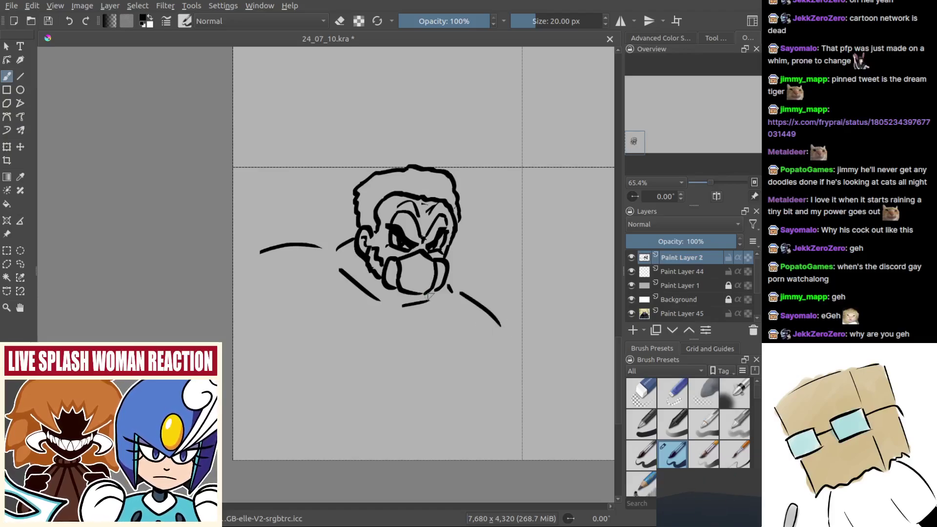
Undo all the collar and shoulder strokes around the head
left_click_drag(436, 309, 413, 283)
key("ctrl+z")
key("ctrl+z")
key("ctrl+z")
key("ctrl+z")
key("ctrl+z")
key("ctrl+z")
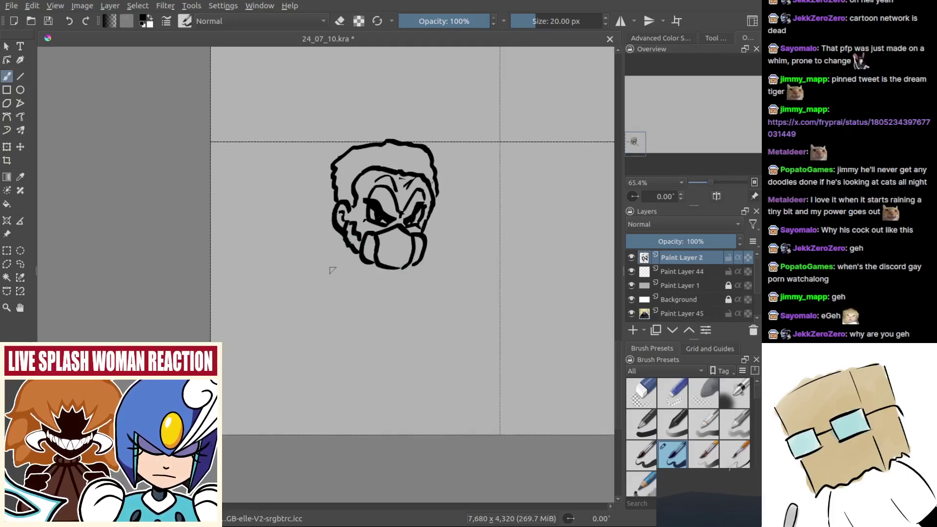
Draw a long curved back line from behind the ear down to a curl and jagged strokes near the cell's bottom
left_click_drag(328, 224, 334, 312)
key("ctrl+z")
mouse_move(325, 213)
left_mouse_down()
mouse_move(309, 333)
mouse_move(296, 288)
mouse_move(318, 347)
mouse_move(320, 336)
mouse_move(339, 364)
mouse_move(273, 372)
left_mouse_up()
key("ctrl+z")
key("ctrl+z")
key("ctrl+z")
mouse_move(333, 365)
left_mouse_down()
mouse_move(282, 373)
mouse_move(320, 417)
left_mouse_up()
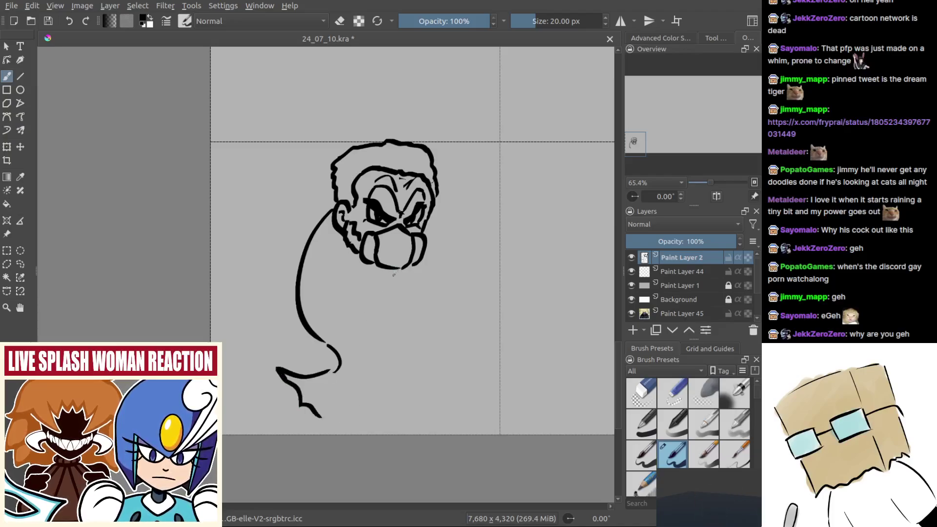
Draw the belly line from the mask down to the tail, and add fins on the body's side, front and back
mouse_move(402, 275)
left_mouse_down()
mouse_move(361, 391)
mouse_move(337, 420)
left_mouse_up()
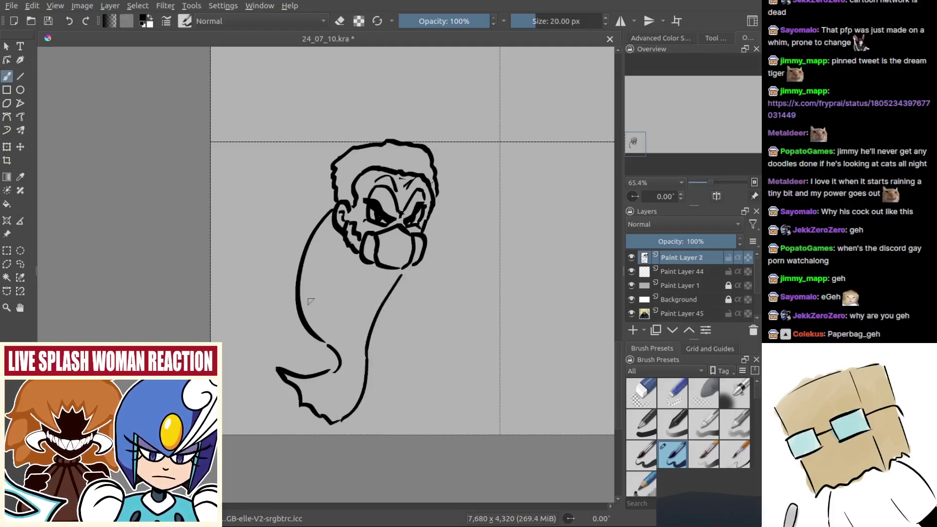
mouse_move(320, 266)
left_mouse_down()
mouse_move(310, 295)
mouse_move(336, 288)
left_mouse_up()
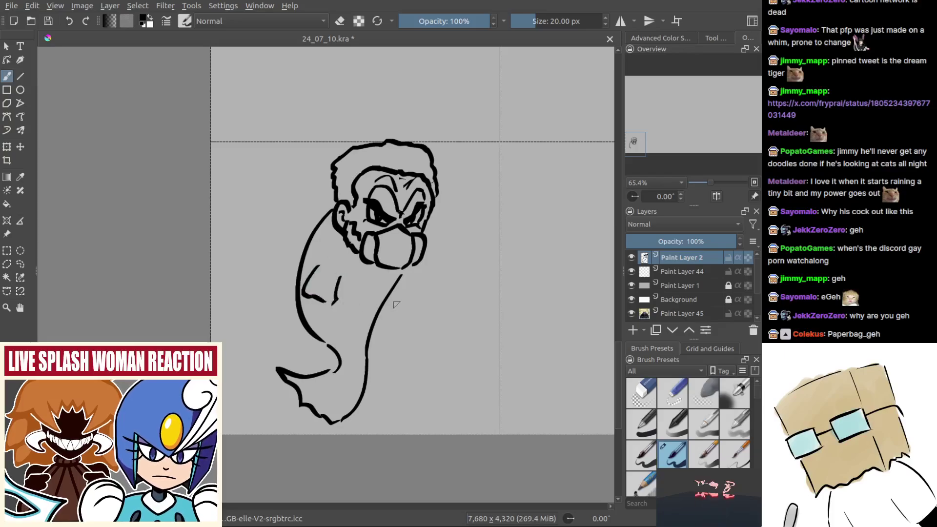
left_click_drag(403, 281, 391, 306)
left_click_drag(295, 238, 322, 287)
mouse_move(394, 388)
left_mouse_down()
mouse_move(345, 366)
mouse_move(356, 361)
mouse_move(347, 346)
mouse_move(394, 360)
left_mouse_up()
Add the small lower fins, ray lines inside the tail fin and the first scale marks on the body
scroll(368, 426, "down", 4)
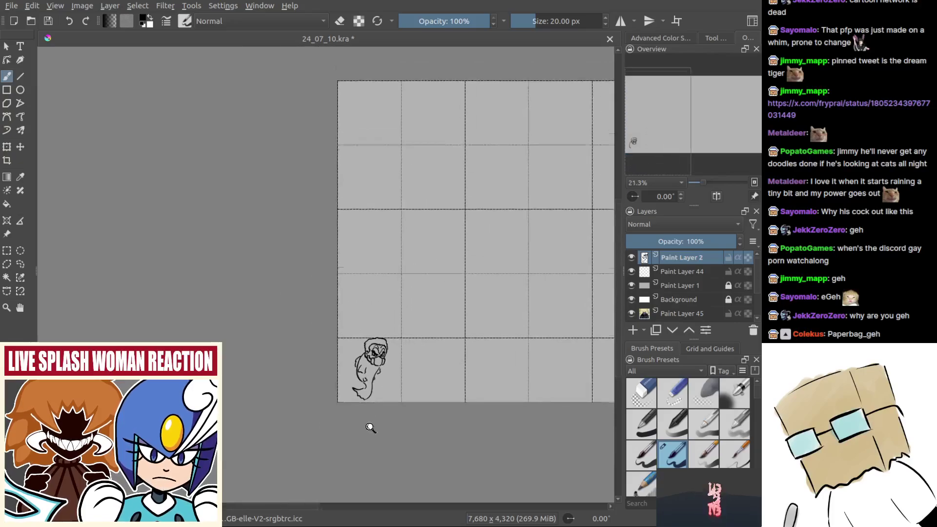
scroll(377, 357, "up", 6)
left_click_drag(377, 357, 368, 387)
left_click_drag(370, 387, 386, 339)
left_click_drag(295, 405, 314, 400)
left_click_drag(318, 425, 327, 427)
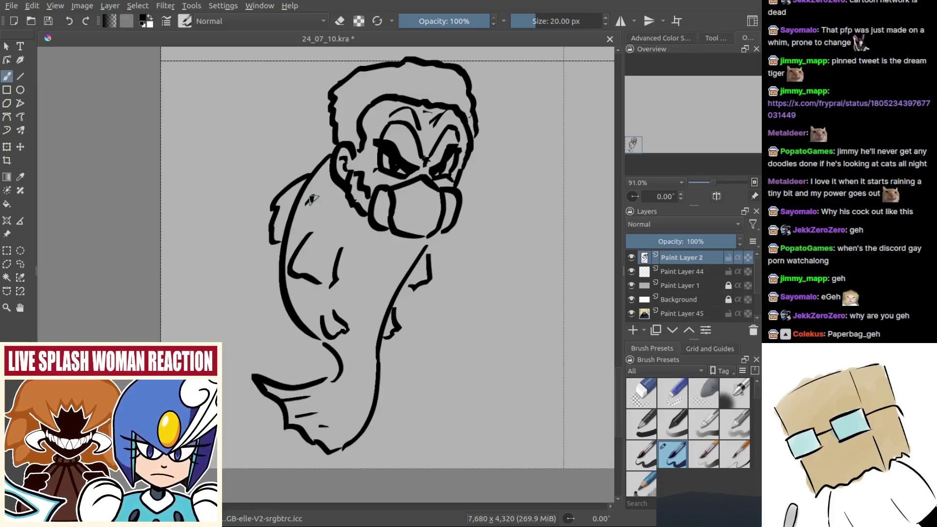
left_click_drag(310, 196, 314, 220)
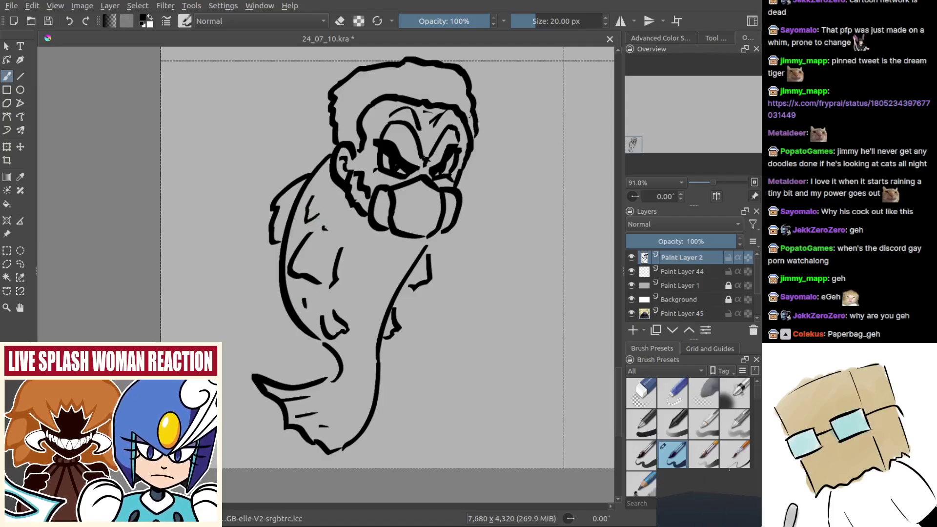
Add small scale marks above the tail and on the torso, plus a short curved line below the mask
scroll(366, 309, "down", 5)
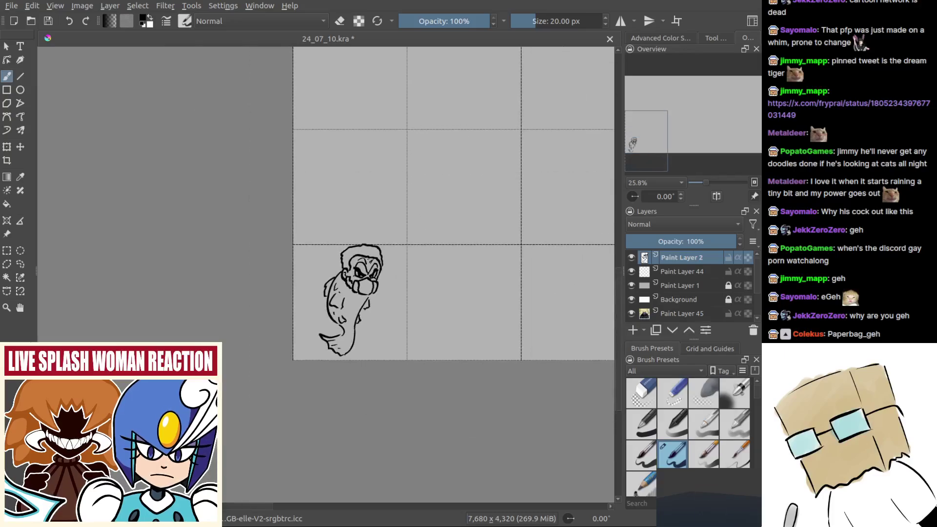
scroll(326, 316, "up", 4)
left_click_drag(335, 295, 341, 294)
left_click(343, 303)
left_click(337, 309)
left_click(344, 242)
left_click_drag(354, 218, 349, 230)
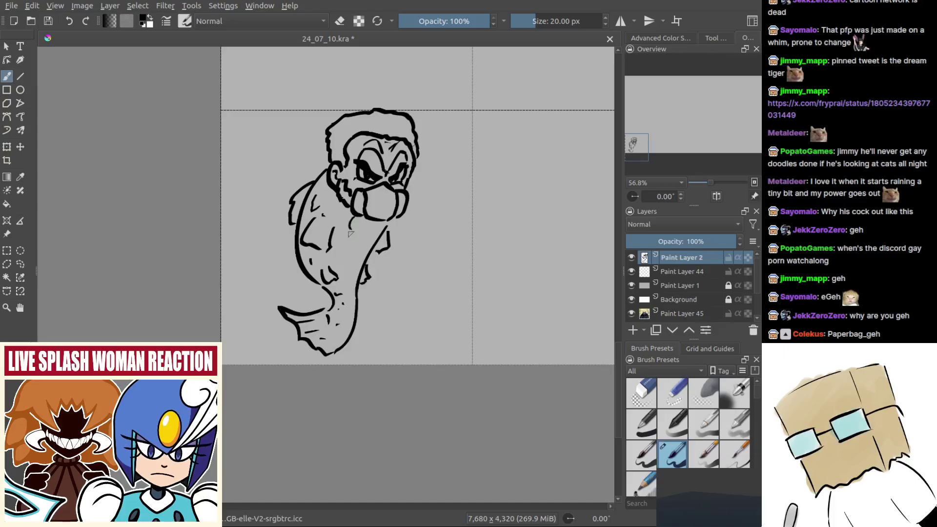
Check the finished fish-bodied character at sheet scale and save the document
scroll(331, 195, "down", 7)
scroll(356, 278, "up", 2)
key("ctrl+s")
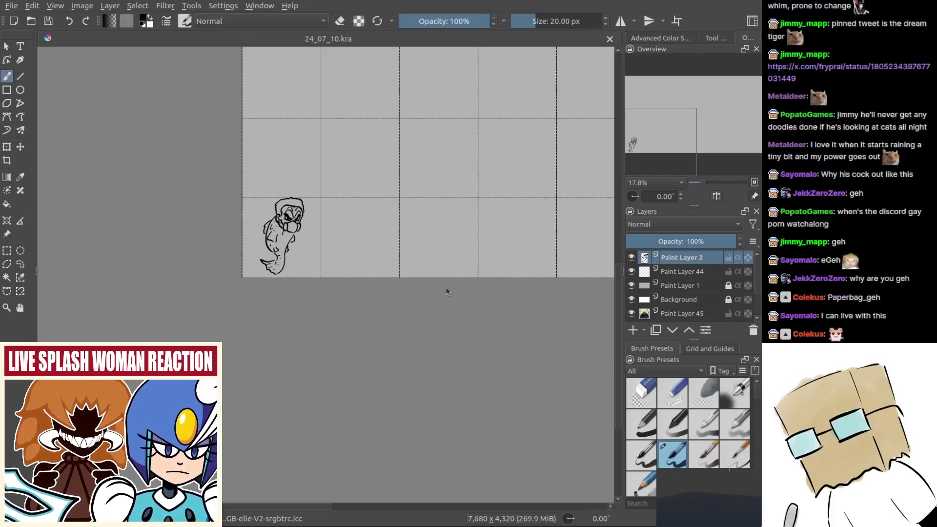
Paste the reference illustration of the blue-haired character in a cap onto the sheet and examine it
scroll(448, 287, "down", 1)
left_click_drag(477, 294, 282, 414)
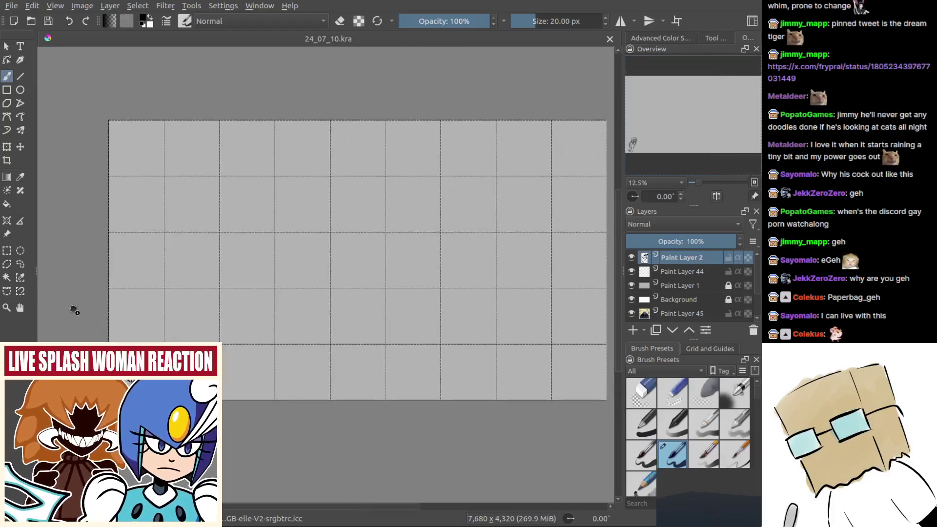
key("ctrl+v")
scroll(363, 251, "up", 2)
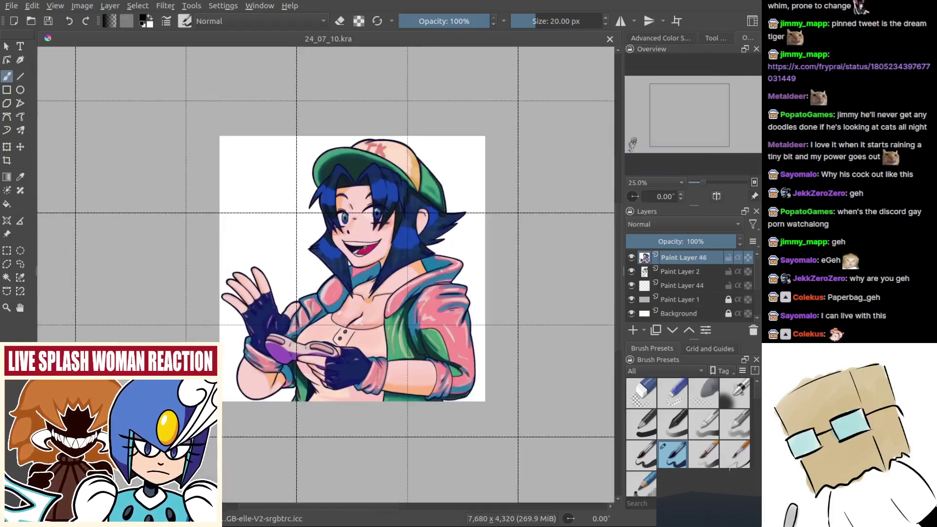
left_click_drag(363, 250, 390, 238)
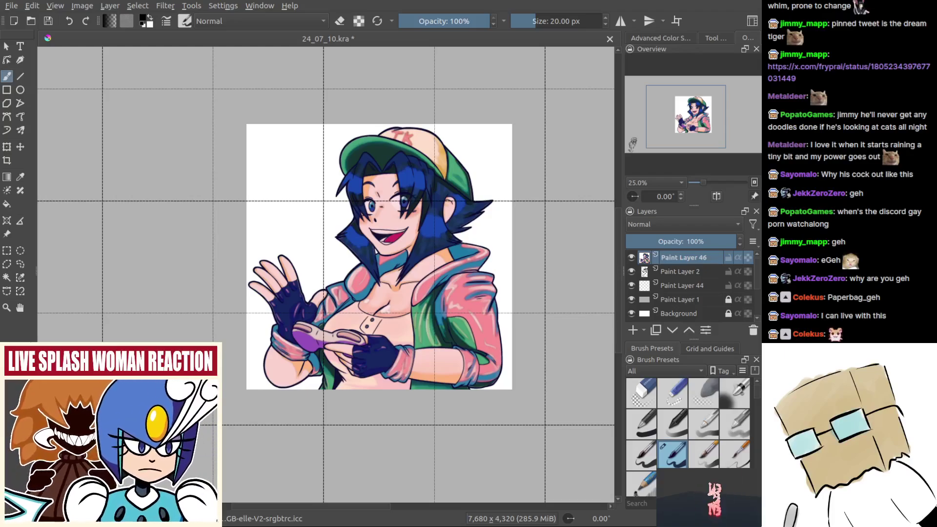
Undo the pasted illustration of the blue-haired character
scroll(452, 244, "down", 3)
left_click_drag(349, 371, 438, 373)
key("ctrl+z")
Try to draw the arc of a cap's dome in the cell beside the fish-bodied character
left_click_drag(405, 345, 454, 345)
mouse_move(408, 374)
left_mouse_down()
mouse_move(412, 348)
mouse_move(349, 341)
mouse_move(434, 342)
left_mouse_up()
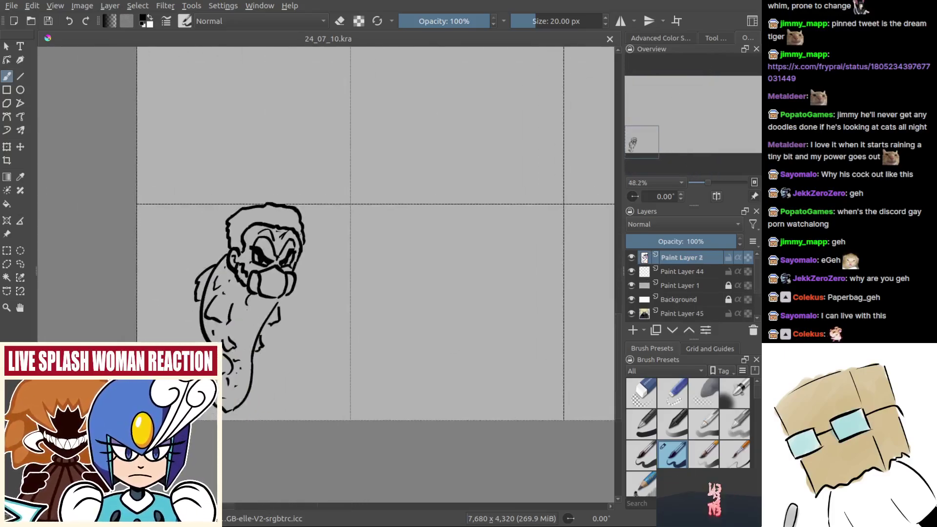
scroll(395, 324, "up", 2)
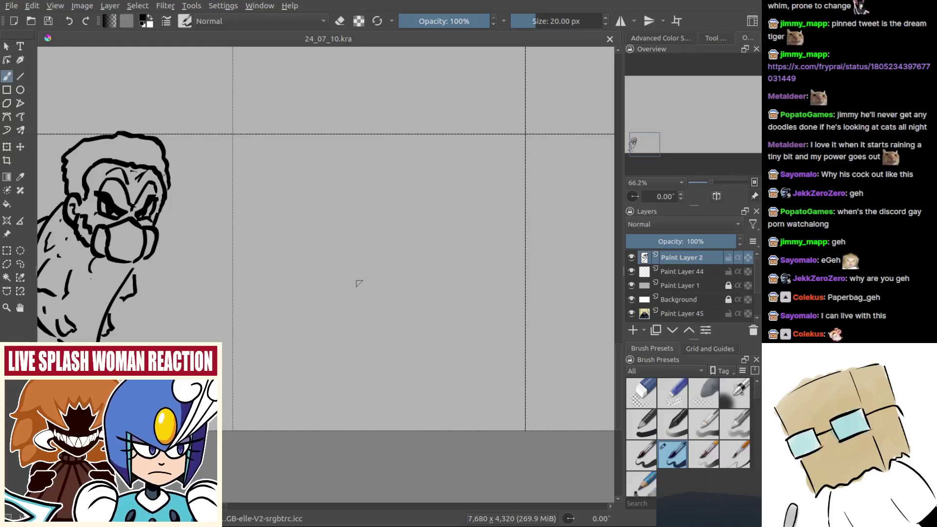
left_click_drag(346, 285, 405, 249)
key("ctrl+z")
mouse_move(308, 243)
left_mouse_down()
mouse_move(390, 180)
mouse_move(438, 225)
left_mouse_up()
key("ctrl+z")
Switch to the canvas-only view and draw the cap's dome arc with a small oval button on top
key("Tab")
mouse_move(314, 225)
left_mouse_down()
mouse_move(386, 266)
mouse_move(489, 205)
left_mouse_up()
scroll(386, 266, "up", 1)
key("ctrl+z")
key("ctrl+z")
mouse_move(347, 255)
left_mouse_down()
mouse_move(365, 200)
mouse_move(482, 226)
mouse_move(483, 241)
left_mouse_up()
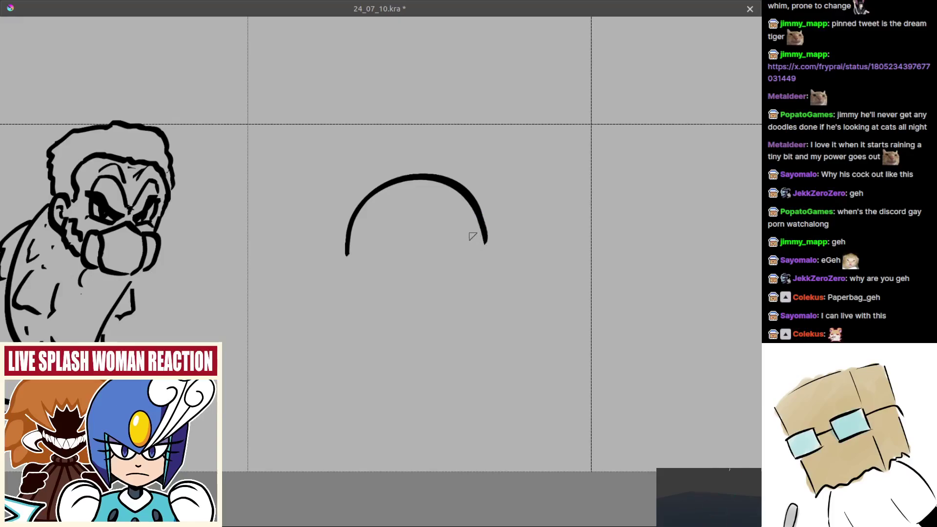
scroll(473, 236, "up", 2)
left_click_drag(405, 200, 430, 201)
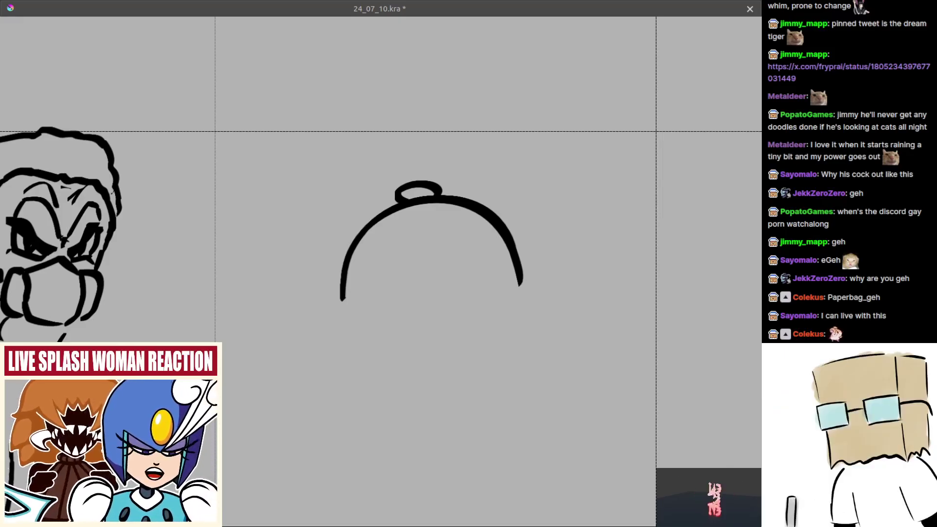
Try to draw the upper curve of the cap's brim across the dome's lower part
left_click_drag(476, 302, 460, 281)
mouse_move(376, 279)
left_mouse_down()
mouse_move(379, 265)
mouse_move(463, 255)
left_mouse_up()
key("ctrl+z")
mouse_move(355, 280)
left_mouse_down()
mouse_move(479, 238)
mouse_move(495, 257)
mouse_move(497, 249)
left_mouse_up()
key("ctrl+z")
key("ctrl+z")
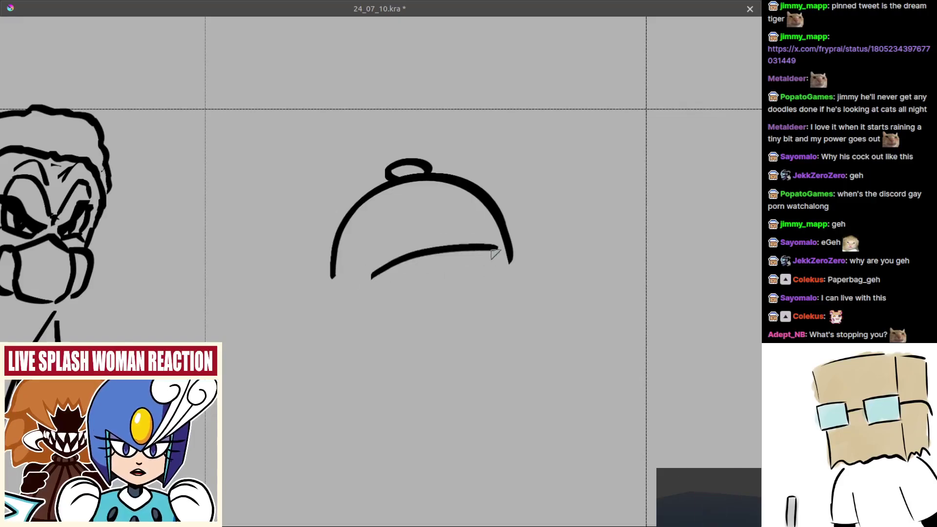
key("ctrl+z")
Draw the brim's upper curve and extend it past the front end of the dome
left_click_drag(369, 285, 485, 242)
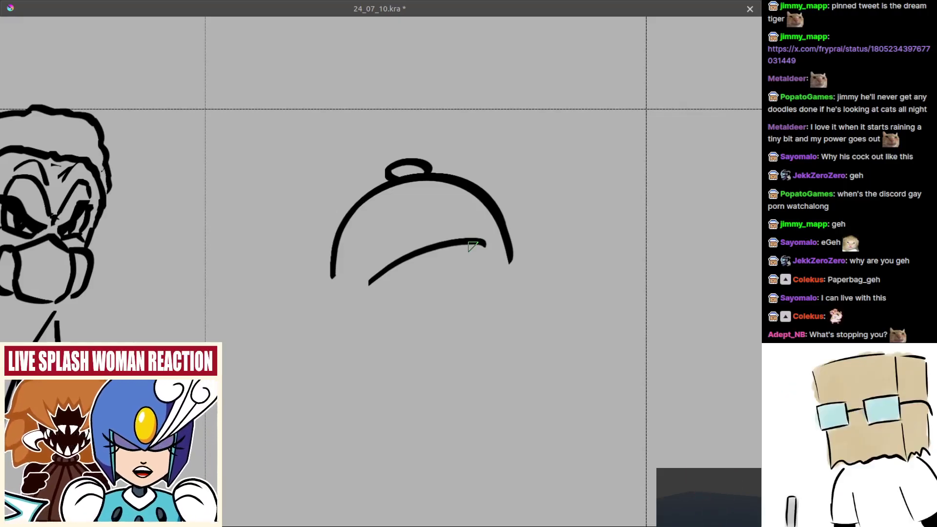
scroll(478, 246, "up", 1)
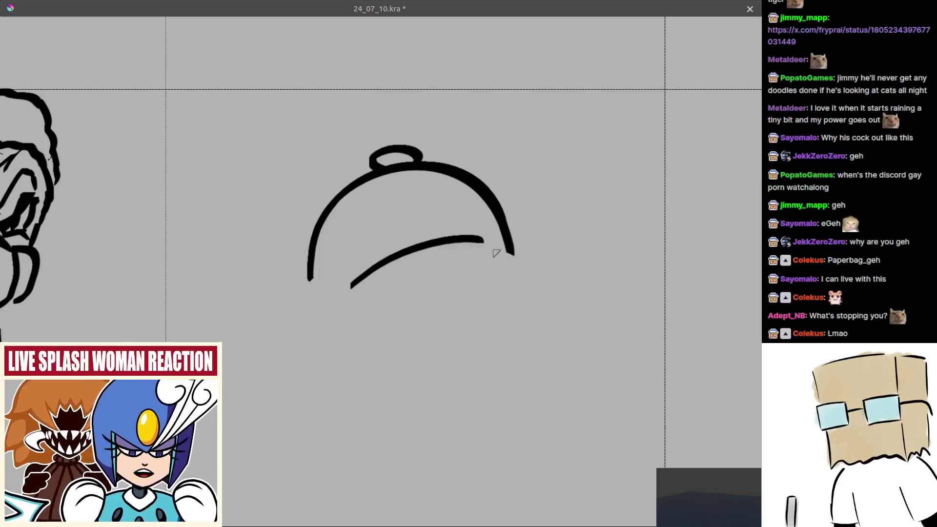
key("ctrl+z")
left_click_drag(485, 241, 517, 261)
key("ctrl+z")
key("ctrl+z")
key("ctrl+z")
key("ctrl+z")
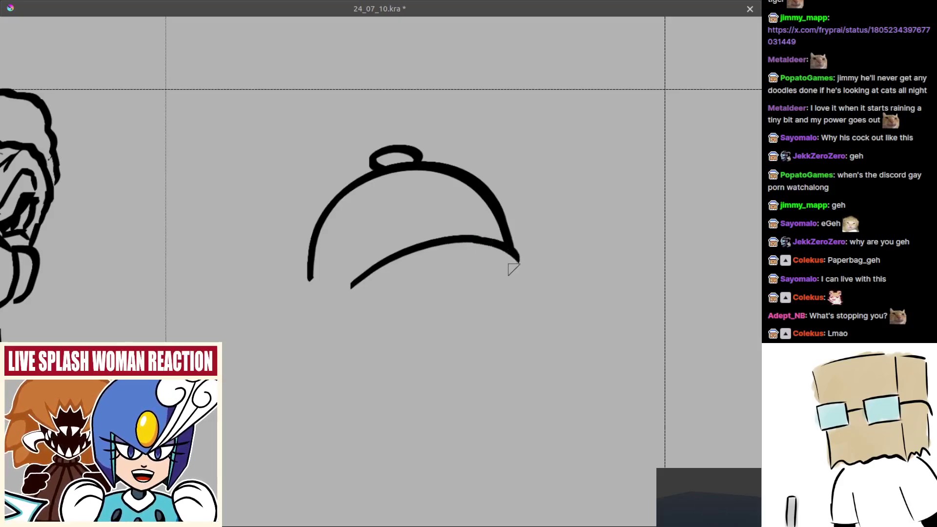
Try to draw the brim's lower edge starting from its back end
mouse_move(458, 269)
left_mouse_down()
mouse_move(445, 251)
mouse_move(482, 262)
left_mouse_up()
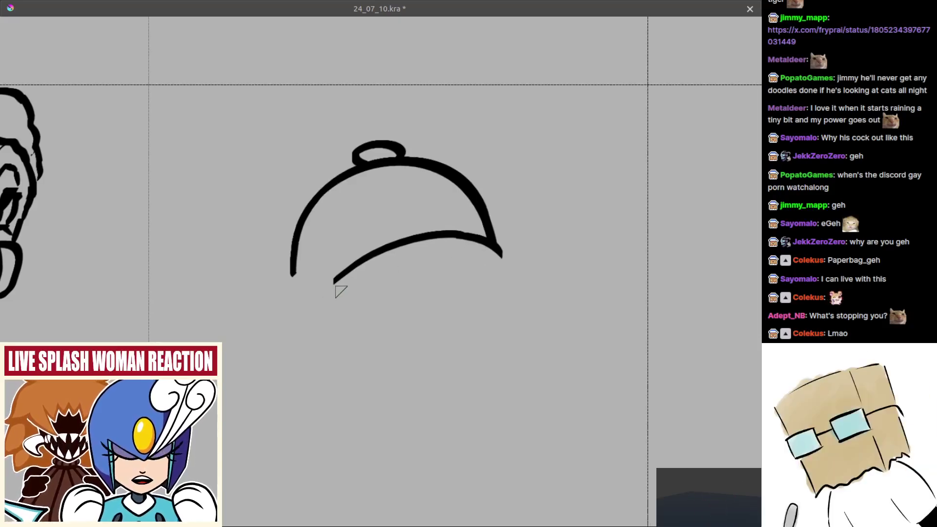
mouse_move(337, 277)
left_mouse_down()
mouse_move(333, 292)
mouse_move(444, 268)
left_mouse_up()
key("ctrl+z")
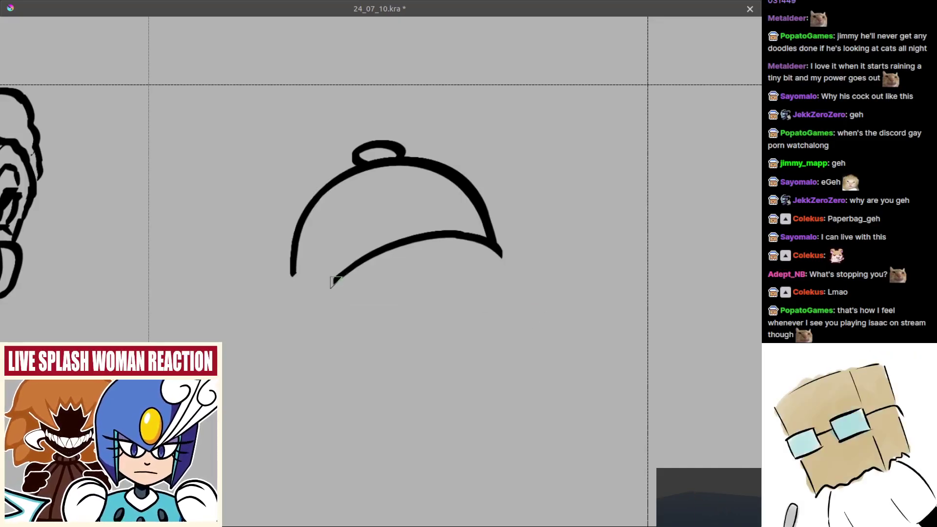
Draw the brim's lower edge with rounded ends, extending its front tip beyond the dome
mouse_move(342, 275)
left_mouse_down()
mouse_move(489, 264)
mouse_move(495, 251)
mouse_move(464, 245)
mouse_move(494, 253)
mouse_move(512, 244)
left_mouse_up()
key("e")
key("e")
key("ctrl+z")
left_click_drag(443, 236, 524, 242)
key("ctrl+z")
key("ctrl+z")
mouse_move(471, 258)
left_mouse_down()
mouse_move(530, 265)
mouse_move(499, 263)
mouse_move(532, 247)
mouse_move(515, 238)
mouse_move(524, 262)
mouse_move(536, 249)
mouse_move(529, 260)
mouse_move(537, 261)
mouse_move(522, 240)
mouse_move(532, 268)
left_mouse_up()
key("ctrl+z")
key("ctrl+z")
key("ctrl+z")
key("ctrl+z")
scroll(454, 292, "down", 2)
scroll(418, 300, "up", 2)
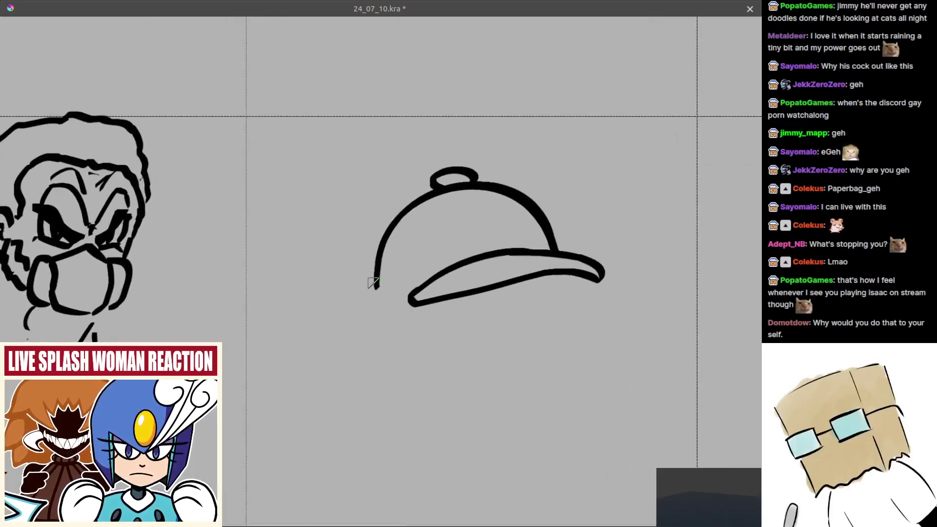
Close the back of the cap with a short bottom line from the dome to the brim
mouse_move(376, 285)
left_mouse_down()
mouse_move(409, 298)
mouse_move(424, 429)
left_mouse_up()
left_click_drag(431, 304, 454, 260)
scroll(455, 260, "up", 4)
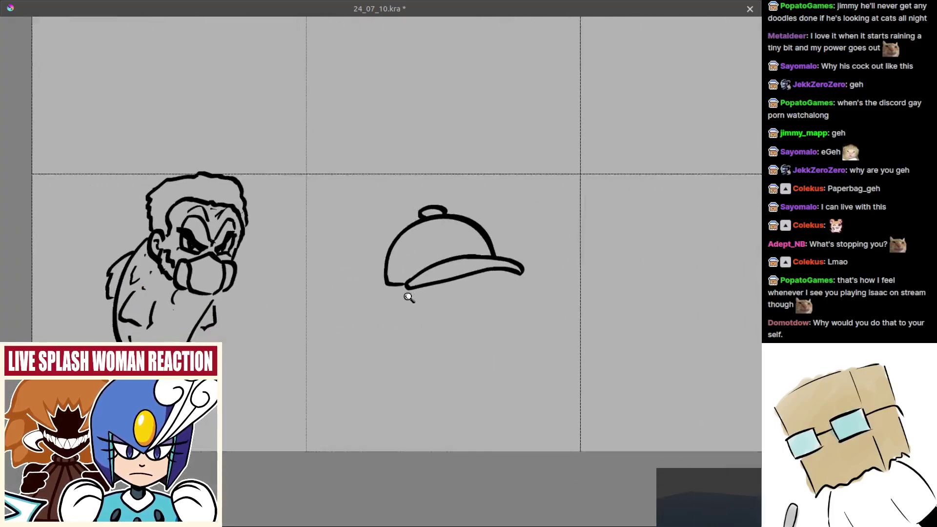
Outline the front panel on the cap's dome, running from the brim's back corner up and over to its front
scroll(409, 258, "up", 1)
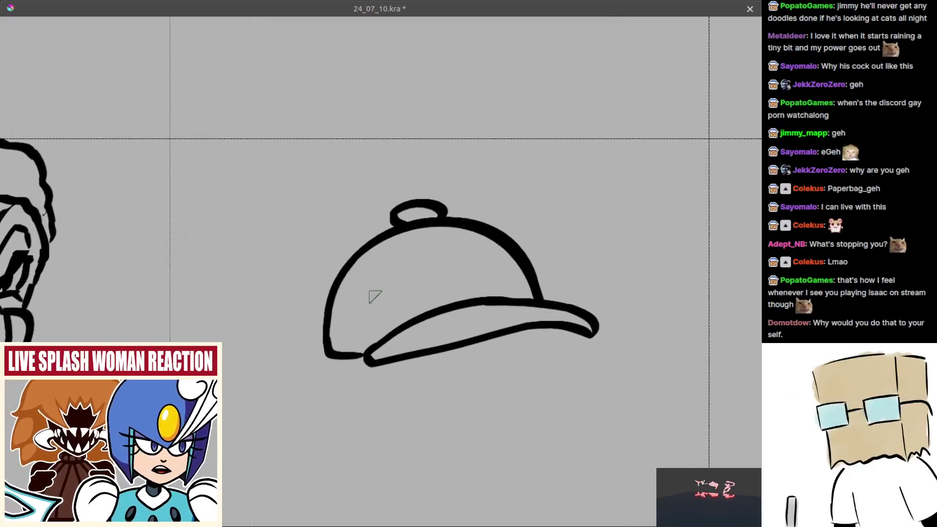
mouse_move(364, 356)
left_mouse_down()
mouse_move(382, 275)
mouse_move(503, 246)
left_mouse_up()
key("ctrl+z")
left_click_drag(383, 272, 503, 247)
key("ctrl+z")
mouse_move(376, 276)
left_mouse_down()
mouse_move(508, 263)
mouse_move(530, 305)
left_mouse_up()
key("ctrl+z")
left_click_drag(507, 264, 527, 294)
key("ctrl+z")
key("ctrl+z")
left_click_drag(470, 269, 510, 217)
left_click_drag(530, 256, 538, 271)
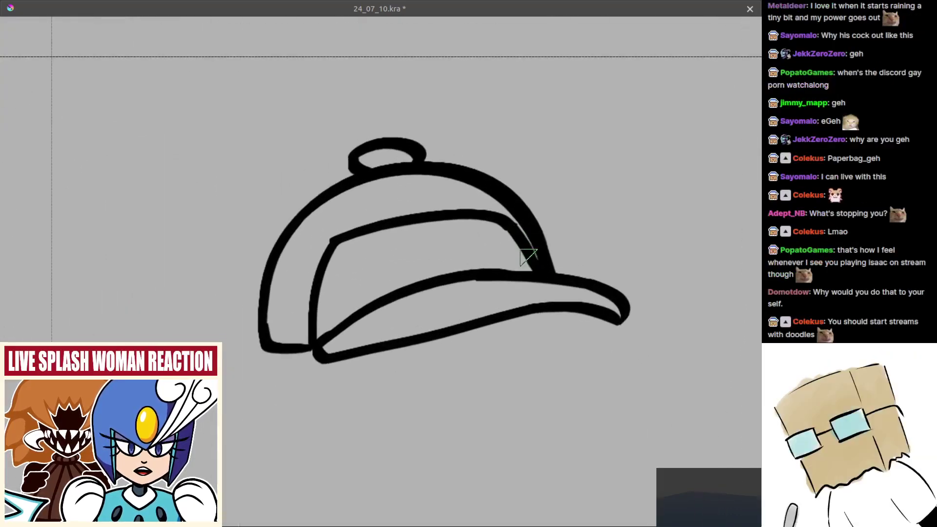
Letter "T K" on the cap's front panel above the brim
mouse_move(396, 278)
left_mouse_down()
mouse_move(409, 303)
mouse_move(399, 306)
mouse_move(412, 269)
mouse_move(442, 296)
mouse_move(459, 263)
mouse_move(488, 290)
left_mouse_up()
key("ctrl+z")
key("ctrl+z")
key("ctrl+z")
key("ctrl+z")
key("ctrl+z")
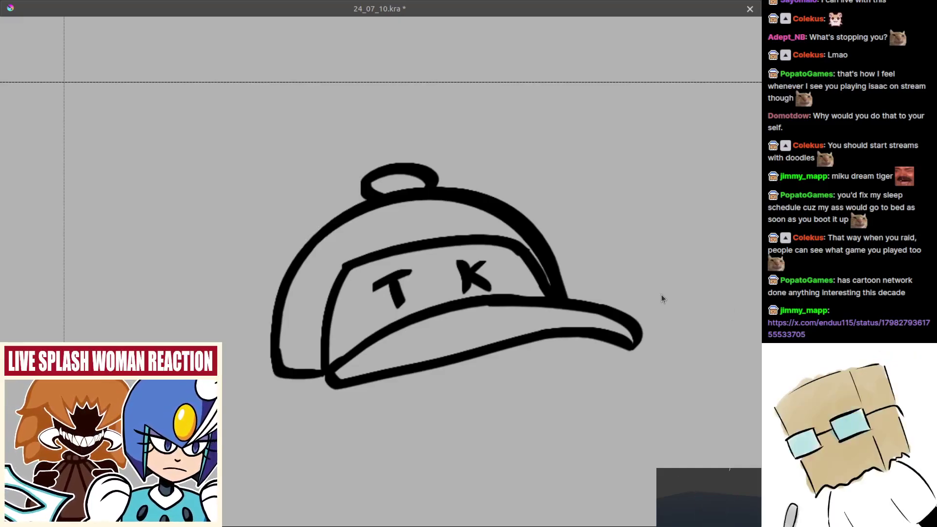
Paste the black-eared rabbit creatures artwork and the box-headed figure in a fur-trimmed jacket onto the sheet to examine them
scroll(660, 294, "down", 4)
left_click_drag(661, 294, 16, 439)
scroll(368, 291, "down", 4)
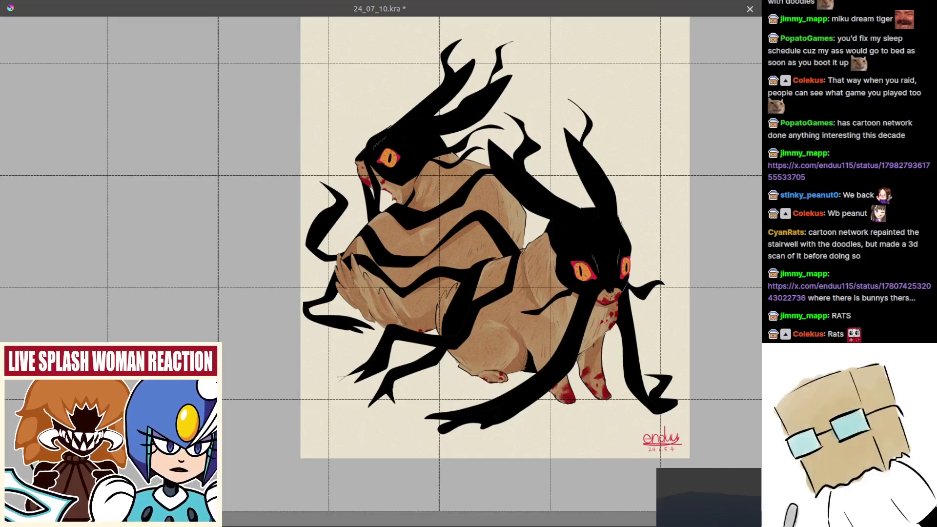
key("ctrl+v")
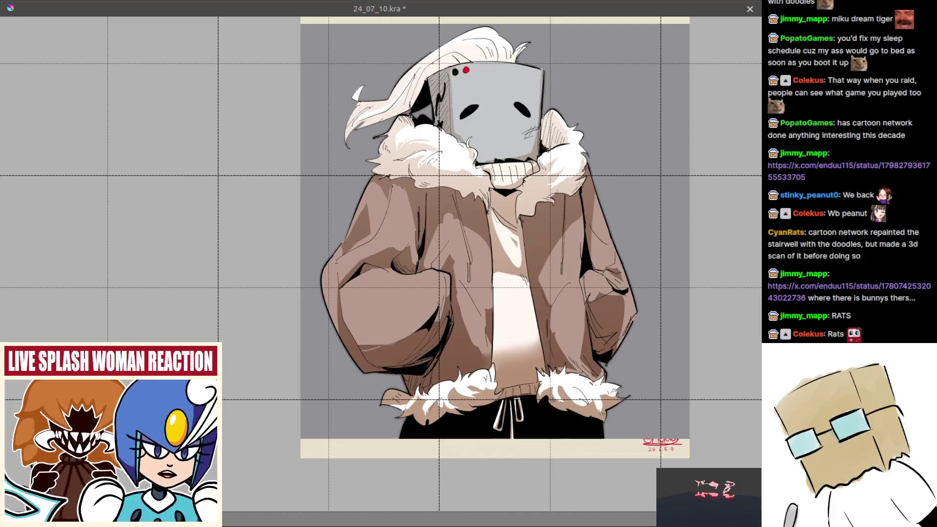
left_click_drag(532, 272, 516, 308)
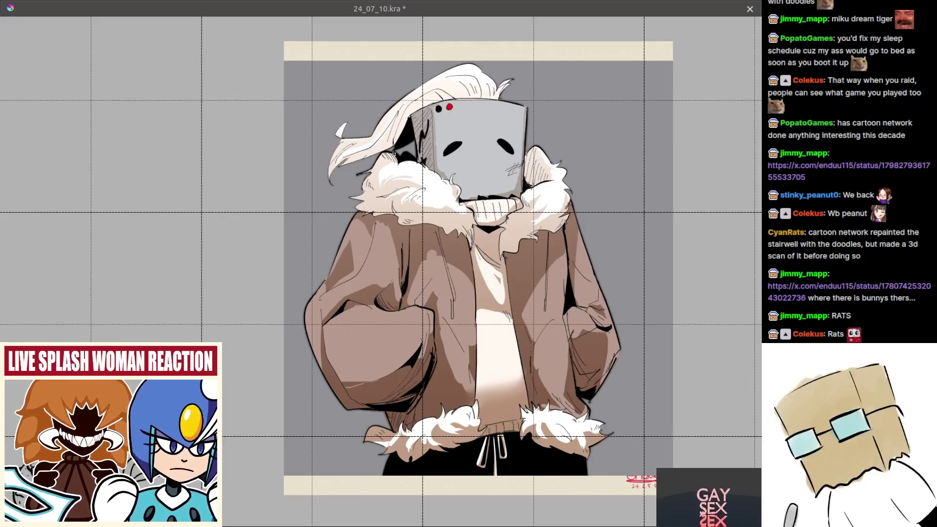
Undo both pasted artworks, the box-headed figure and the rabbit creatures
scroll(410, 273, "down", 2)
key("ctrl+z")
left_click_drag(410, 273, 468, 258)
key("ctrl+z")
Draw a jagged lock of hair hanging below the back end of the cap's brim
mouse_move(349, 357)
left_mouse_down()
mouse_move(386, 311)
mouse_move(477, 295)
mouse_move(360, 351)
mouse_move(389, 330)
left_mouse_up()
scroll(386, 311, "up", 2)
scroll(398, 305, "up", 2)
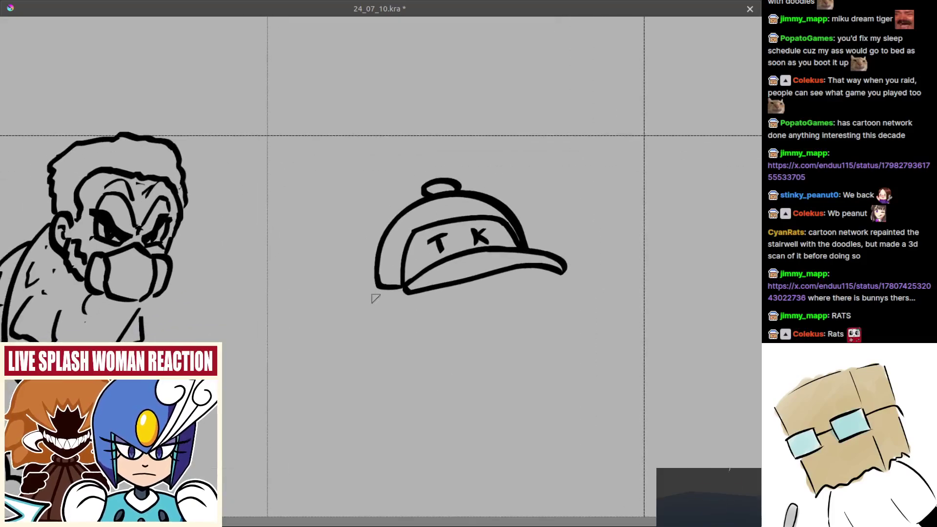
left_click_drag(402, 320, 396, 304)
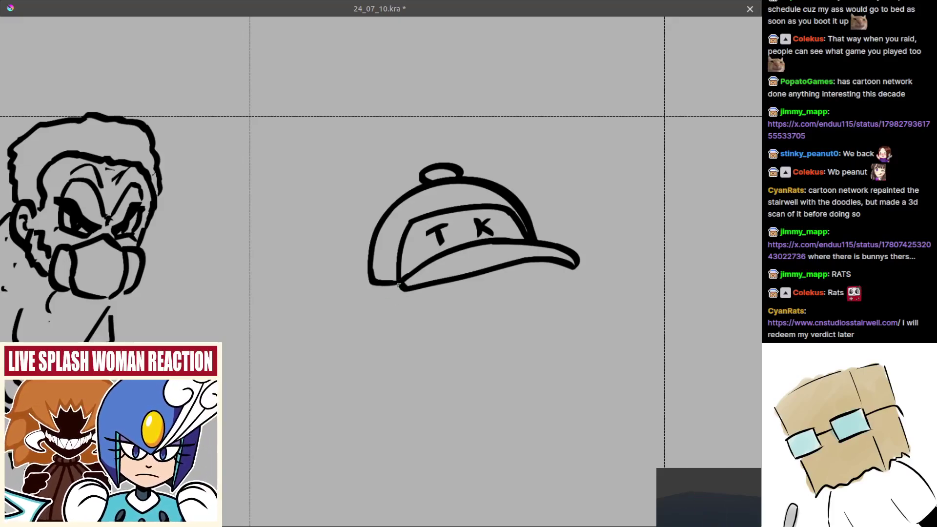
mouse_move(400, 284)
left_mouse_down()
mouse_move(390, 302)
mouse_move(422, 339)
left_mouse_up()
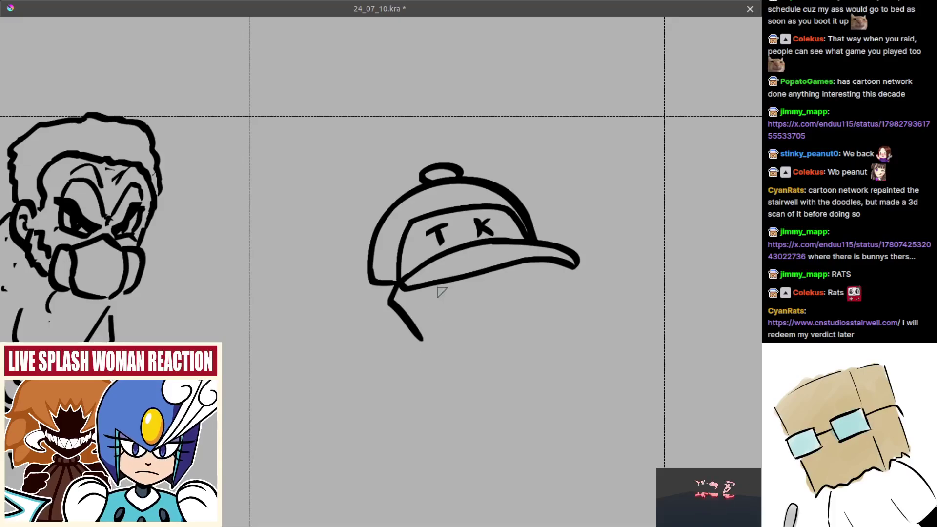
left_click_drag(435, 286, 422, 338)
left_click_drag(466, 304, 448, 303)
Draw a second jagged lock of hair hanging below the front part of the brim
mouse_move(503, 261)
left_mouse_down()
mouse_move(509, 302)
mouse_move(492, 295)
mouse_move(493, 310)
left_mouse_up()
key("ctrl+z")
key("ctrl+z")
key("ctrl+z")
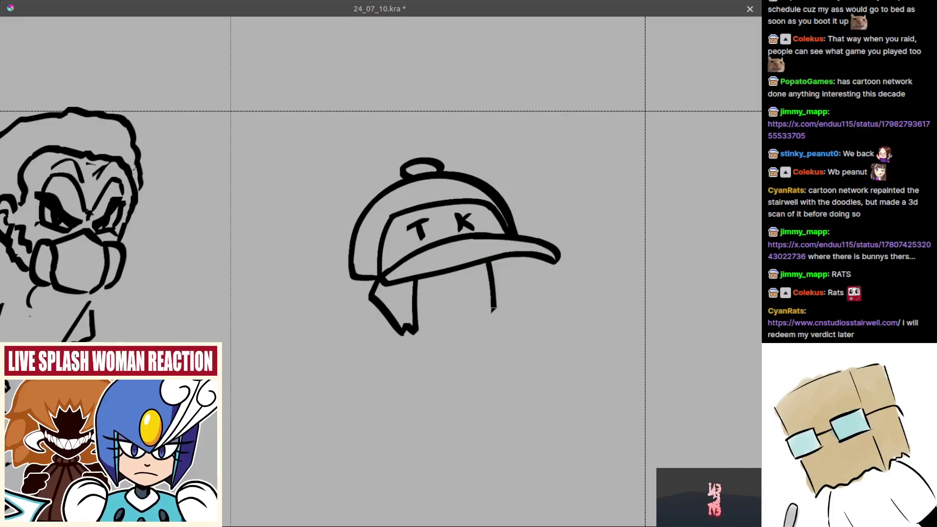
mouse_move(515, 259)
left_mouse_down()
mouse_move(535, 293)
mouse_move(525, 271)
mouse_move(518, 312)
mouse_move(507, 294)
mouse_move(503, 307)
mouse_move(515, 258)
left_mouse_up()
key("ctrl+z")
key("ctrl+z")
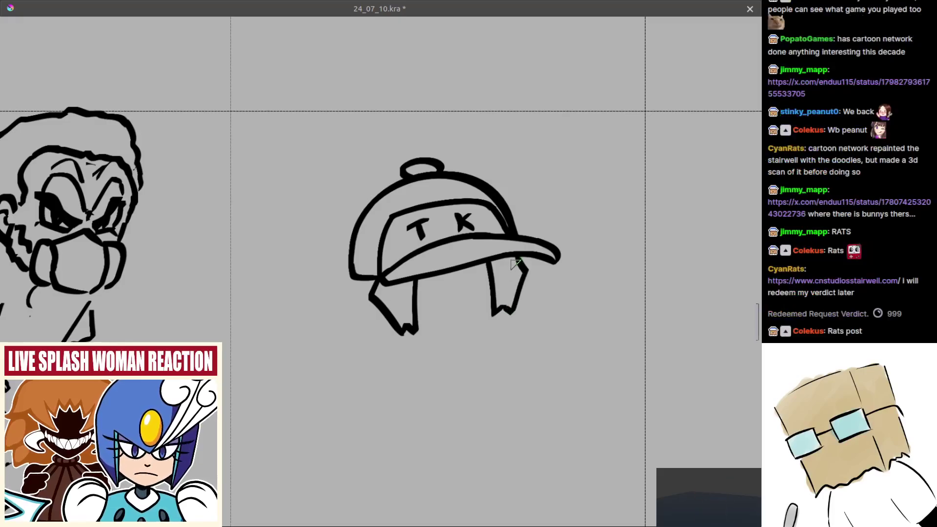
left_click_drag(455, 278, 480, 261)
left_click_drag(446, 299, 425, 297)
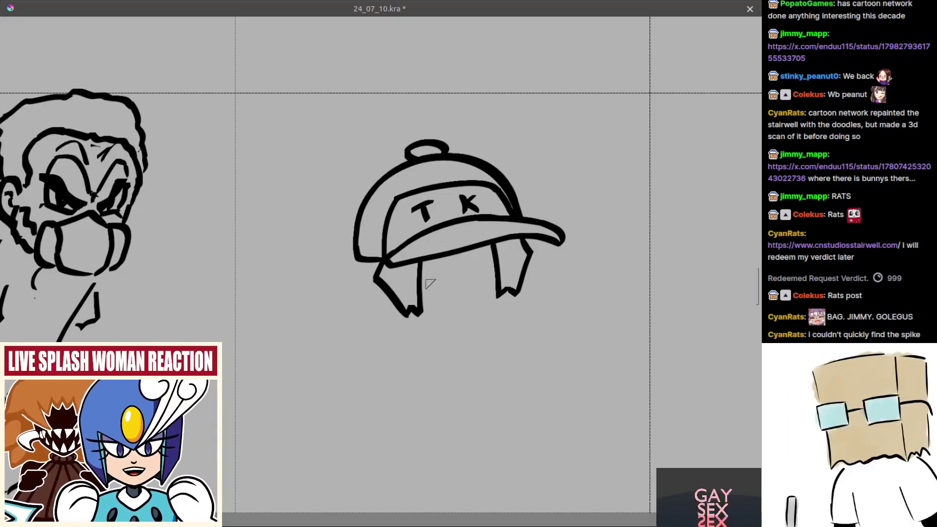
Draw a large pointed lock of hair hanging below the back of the cap, behind the first jagged lock
left_click(438, 295, "ctrl")
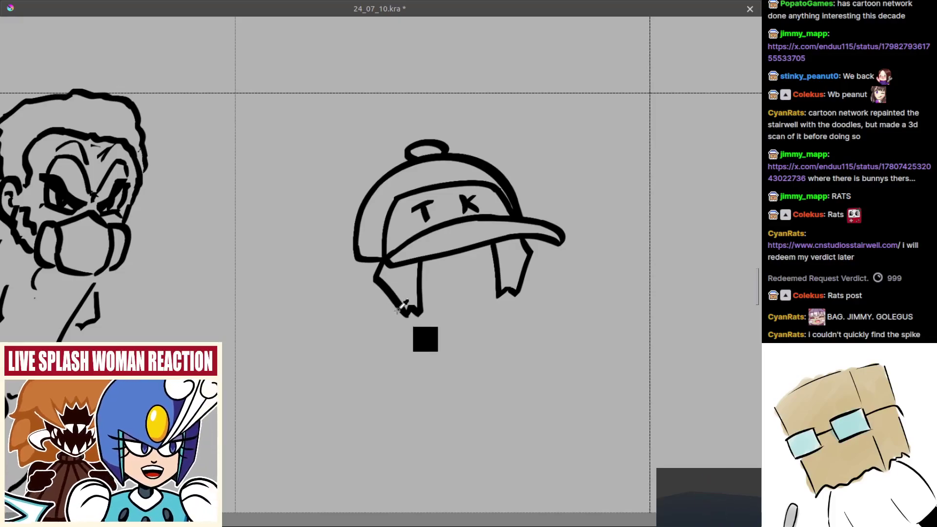
scroll(404, 307, "up", 1)
left_click_drag(371, 305, 383, 316)
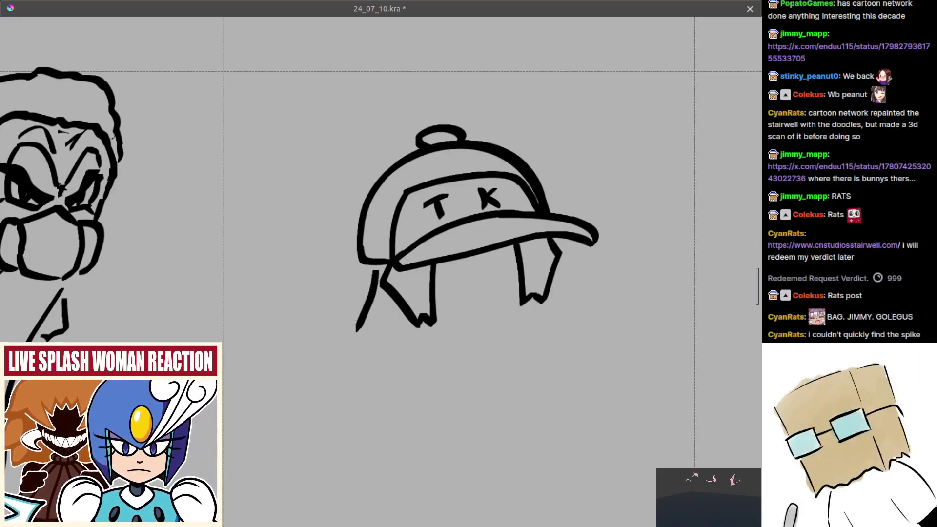
mouse_move(373, 265)
left_mouse_down()
mouse_move(350, 335)
mouse_move(425, 388)
left_mouse_up()
left_click_drag(417, 325, 426, 387)
Draw a rounded arm end bulging out beneath the slanted lower edge of the large back lock
mouse_move(374, 363)
left_mouse_down()
mouse_move(340, 327)
mouse_move(395, 376)
left_mouse_up()
key("ctrl+z")
mouse_move(360, 343)
left_mouse_down()
mouse_move(417, 383)
mouse_move(352, 358)
mouse_move(403, 375)
left_mouse_up()
key("ctrl+z")
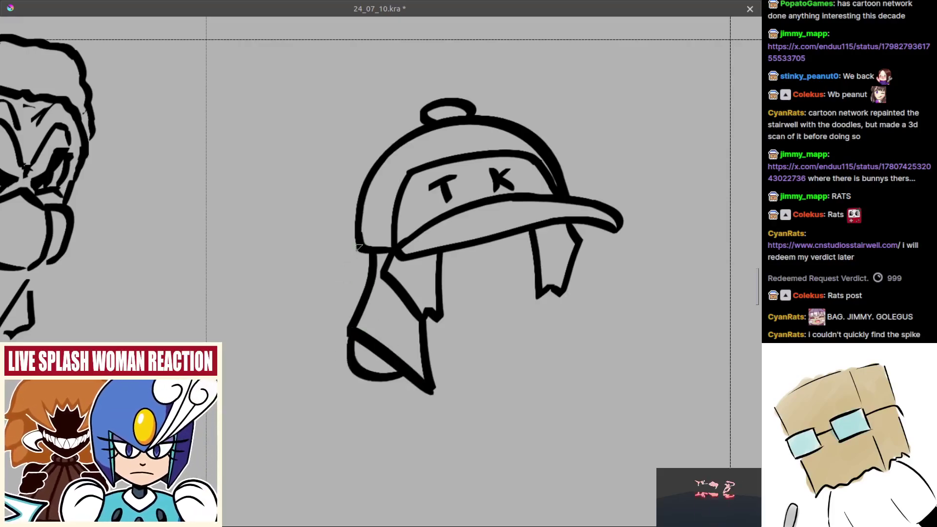
Draw a jagged tuft of hair sticking out behind the large back lock, below the cap's rear edge
mouse_move(360, 246)
left_mouse_down()
mouse_move(321, 262)
mouse_move(347, 298)
left_mouse_up()
key("ctrl+z")
mouse_move(349, 250)
left_mouse_down()
mouse_move(314, 268)
mouse_move(348, 312)
left_mouse_up()
left_click_drag(438, 312, 385, 316)
left_click_drag(288, 315, 298, 327)
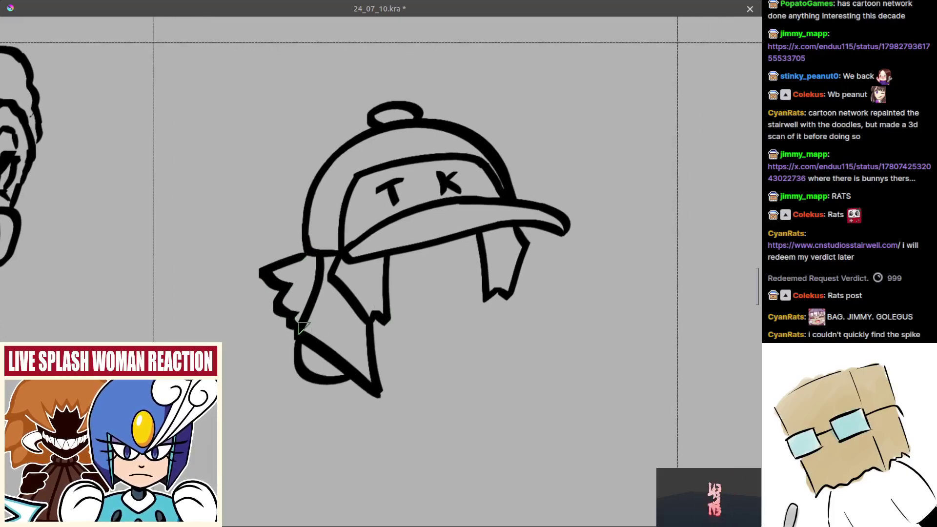
Try to draw the curved lower edge of the face and its short side line below the front lock
left_click_drag(458, 346, 429, 337)
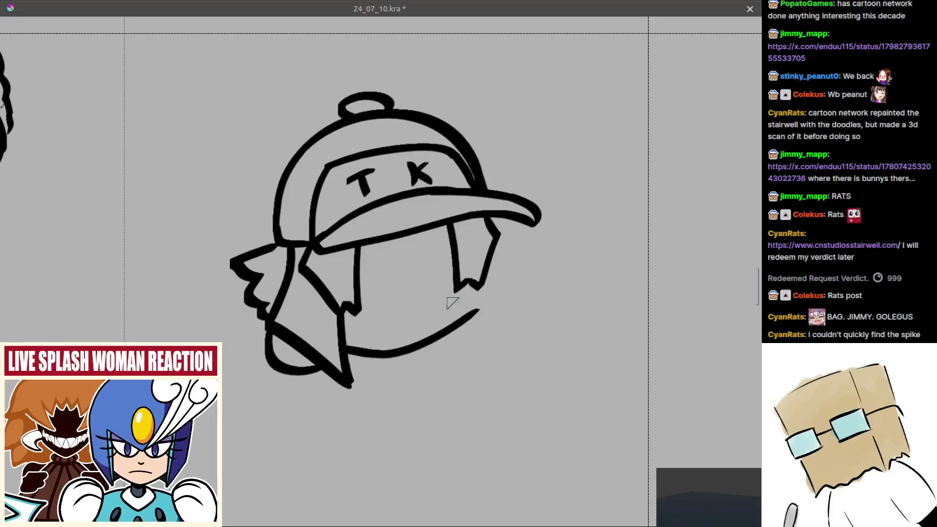
left_click_drag(346, 346, 473, 308)
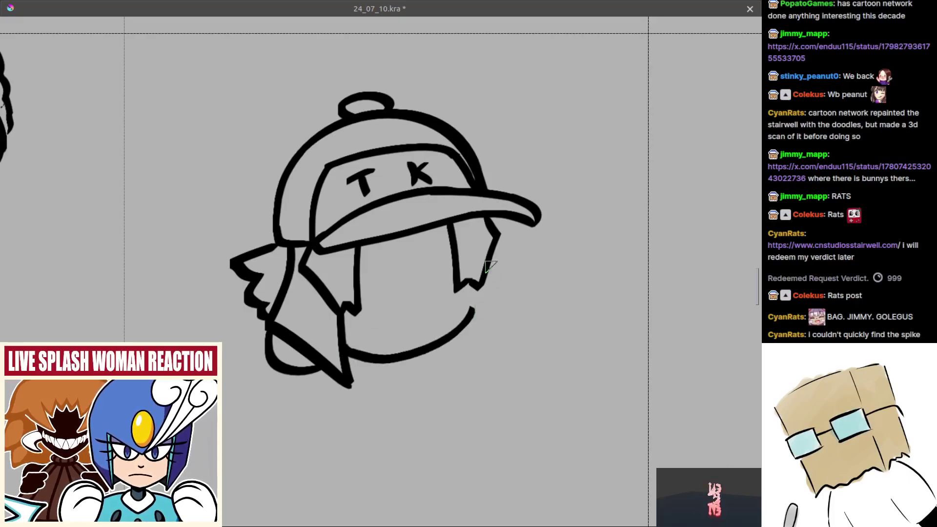
left_click_drag(475, 289, 473, 322)
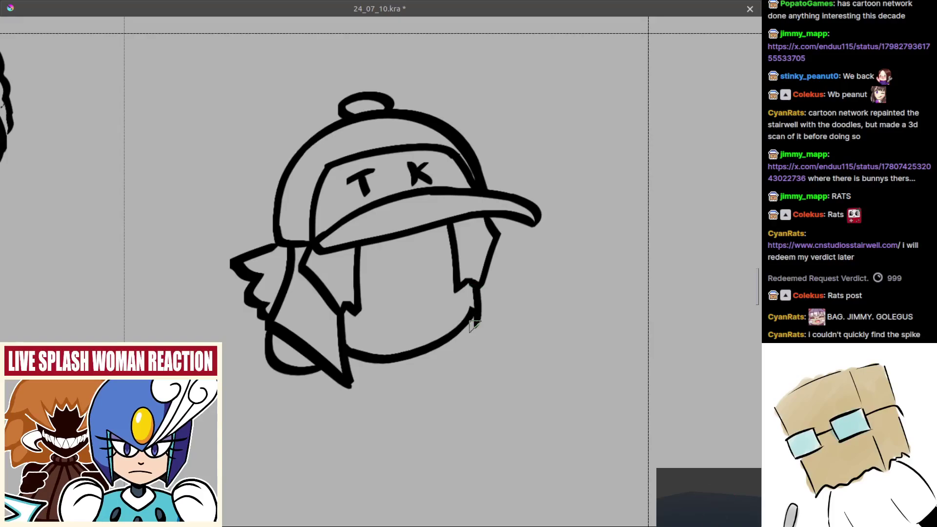
key("ctrl+z")
key("ctrl+z")
Draw a long pointed lock of hair behind the jagged front lock, reaching down to chin level
mouse_move(472, 287)
left_mouse_down()
mouse_move(478, 336)
mouse_move(511, 280)
left_mouse_up()
key("ctrl+z")
mouse_move(475, 325)
left_mouse_down()
mouse_move(476, 350)
mouse_move(507, 311)
left_mouse_up()
key("ctrl+z")
left_click_drag(480, 357, 501, 297)
key("ctrl+z")
mouse_move(481, 359)
left_mouse_down()
mouse_move(509, 295)
mouse_move(517, 307)
mouse_move(530, 264)
left_mouse_up()
key("ctrl+z")
key("ctrl+z")
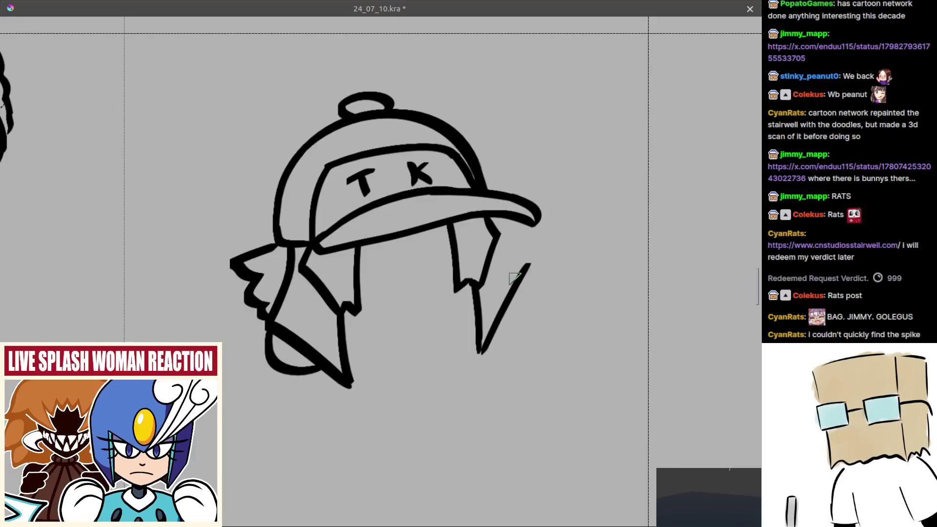
key("ctrl+z")
left_click_drag(494, 236, 519, 289)
key("ctrl+z")
left_click_drag(494, 240, 519, 296)
key("ctrl+z")
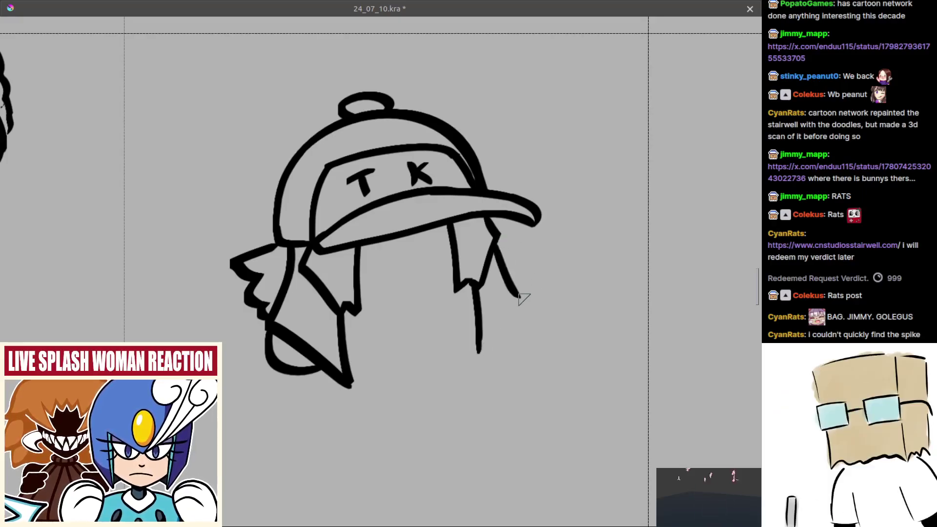
key("ctrl+z")
left_click_drag(480, 350, 521, 297)
key("ctrl+z")
key("ctrl+z")
Draw the curved lower edge of the round body between the tips of the two long locks
left_click_drag(415, 333, 434, 344)
left_click_drag(382, 372, 459, 355)
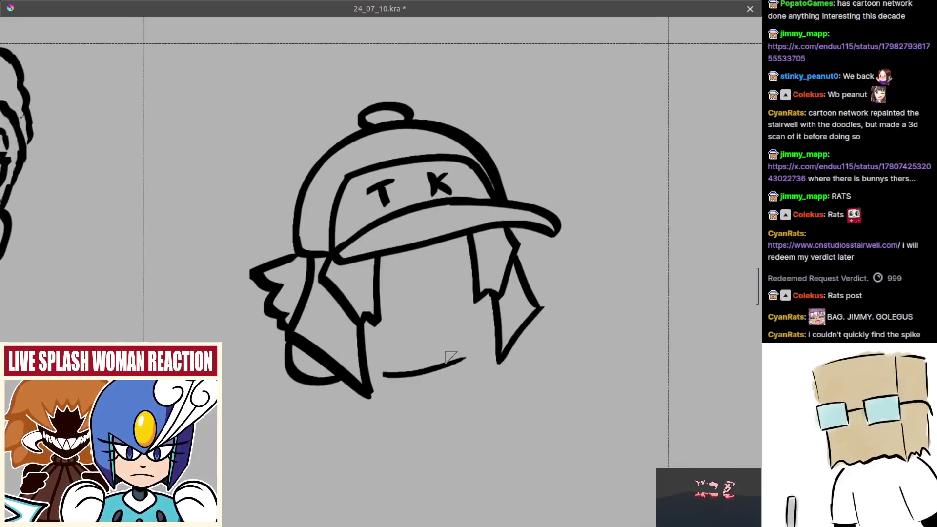
key("ctrl+z")
left_click_drag(376, 374, 482, 352)
key("ctrl+z")
mouse_move(376, 375)
left_mouse_down()
mouse_move(467, 365)
mouse_move(494, 338)
left_mouse_up()
key("ctrl+z")
key("ctrl+z")
key("ctrl+z")
key("ctrl+z")
left_click_drag(381, 359, 487, 333)
key("ctrl+z")
key("ctrl+z")
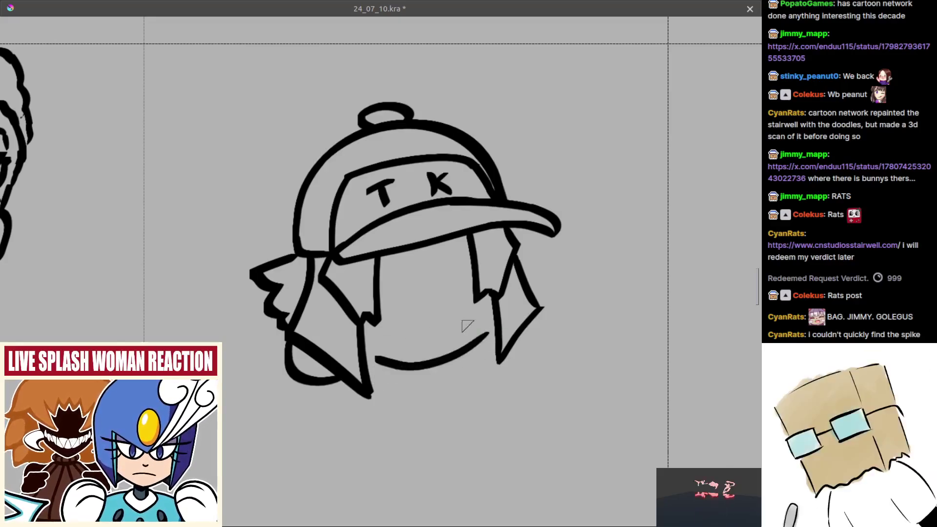
Draw a rounded foot under the body, below the tip of the large back lock
left_click_drag(418, 364, 436, 354)
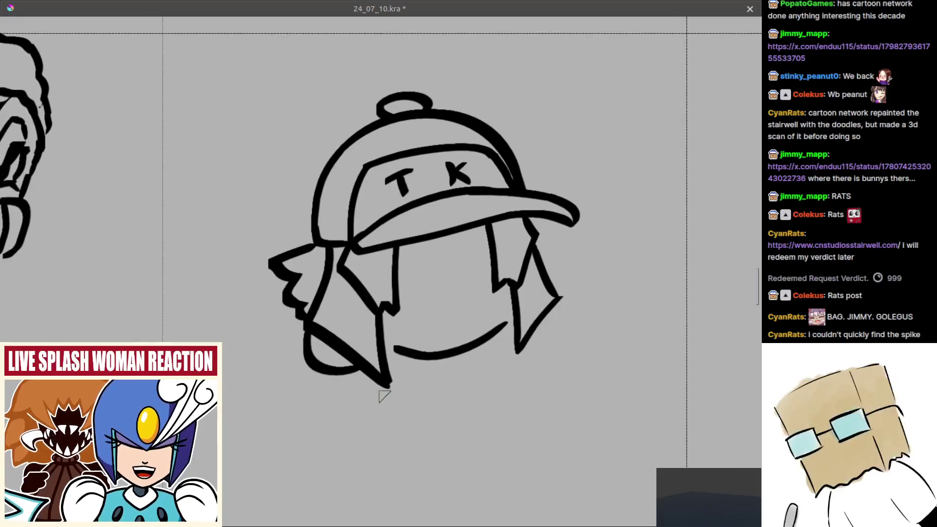
key("ctrl+z")
mouse_move(367, 376)
left_mouse_down()
mouse_move(396, 410)
mouse_move(452, 378)
mouse_move(441, 380)
mouse_move(441, 372)
left_mouse_up()
key("ctrl+z")
key("ctrl+z")
mouse_move(365, 374)
left_mouse_down()
mouse_move(394, 408)
mouse_move(448, 365)
left_mouse_up()
key("ctrl+z")
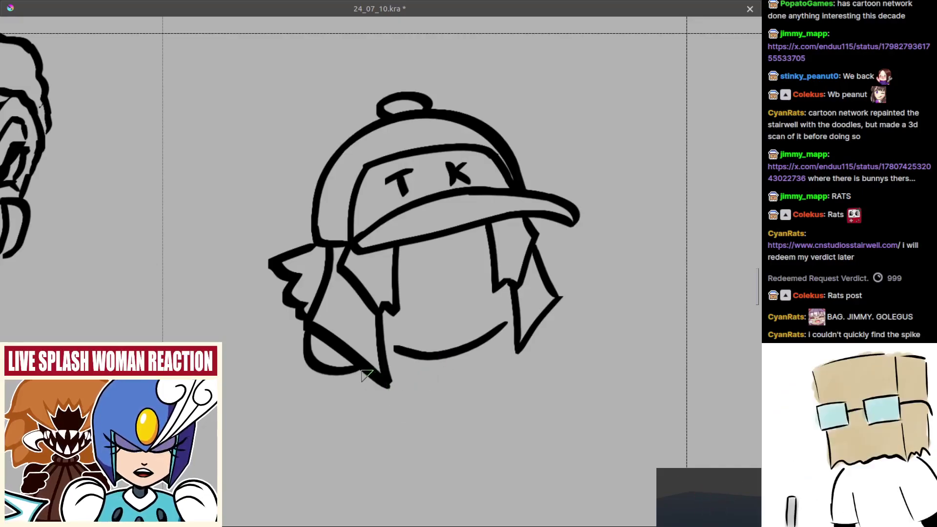
left_click_drag(365, 374, 436, 365)
key("ctrl+z")
mouse_move(366, 372)
left_mouse_down()
mouse_move(360, 378)
mouse_move(447, 360)
mouse_move(523, 380)
left_mouse_up()
key("ctrl+z")
Draw the curved underside of the second foot, running from the body's lower edge to beneath the front lock
left_click_drag(449, 360, 541, 380)
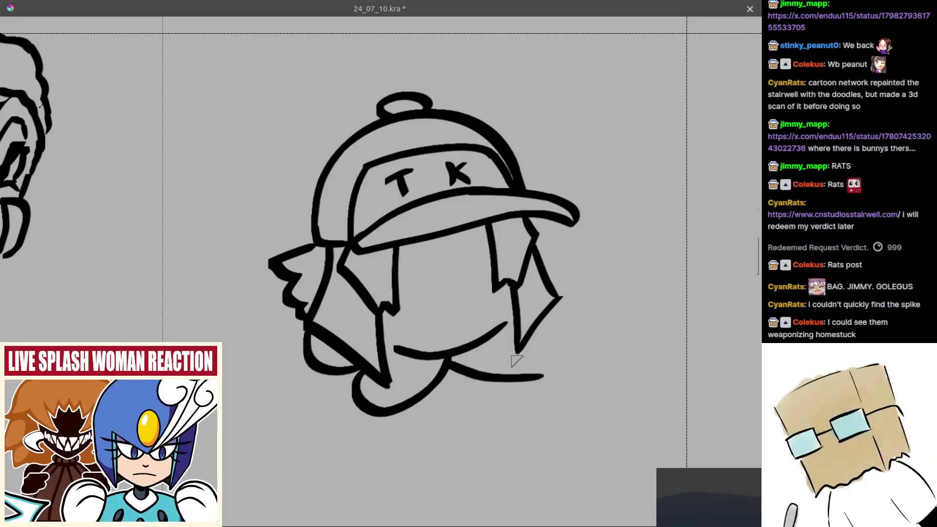
key("ctrl+z")
left_click_drag(450, 356, 551, 368)
key("ctrl+z")
left_click_drag(451, 356, 557, 361)
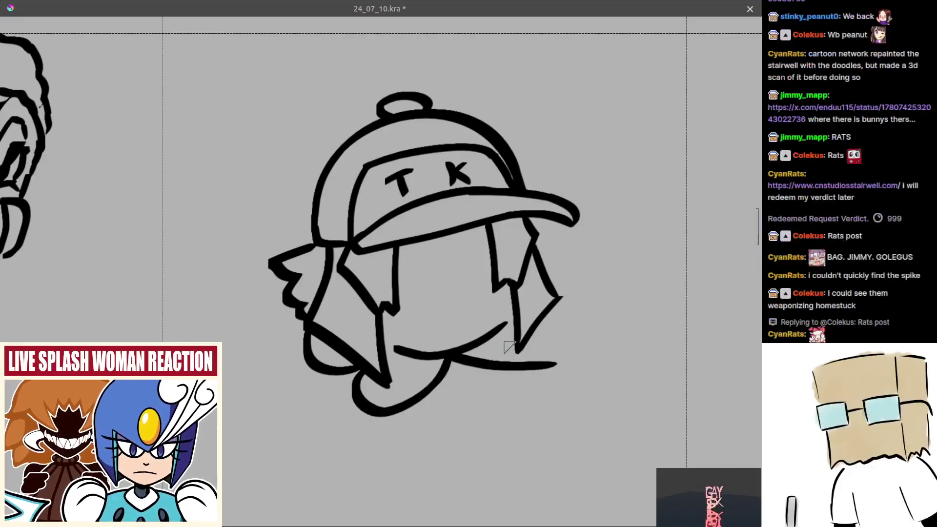
key("ctrl+z")
left_click_drag(458, 355, 566, 352)
key("ctrl+z")
left_click_drag(459, 355, 557, 364)
Draw the upper edge of the second foot behind the front lock and close the foot at its tip
mouse_move(533, 334)
left_mouse_down()
mouse_move(557, 347)
mouse_move(560, 365)
left_mouse_up()
key("ctrl+z")
key("ctrl+z")
key("ctrl+z")
key("ctrl+z")
left_click_drag(502, 331, 563, 366)
key("ctrl+z")
key("ctrl+z")
mouse_move(531, 333)
left_mouse_down()
mouse_move(562, 357)
mouse_move(558, 347)
left_mouse_up()
key("ctrl+z")
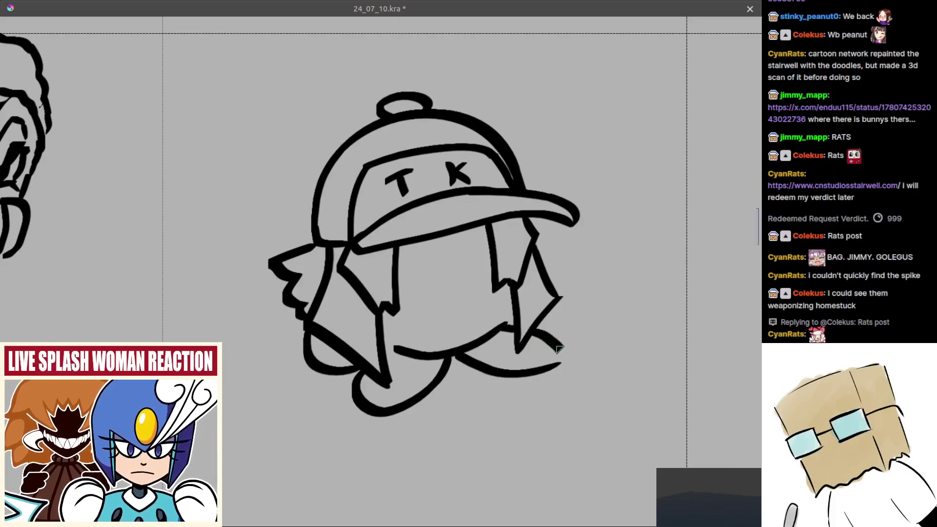
Draw a rounded arm sticking out behind the long pointed front lock, curving back in above the second foot
scroll(519, 358, "down", 5)
scroll(523, 380, "up", 6)
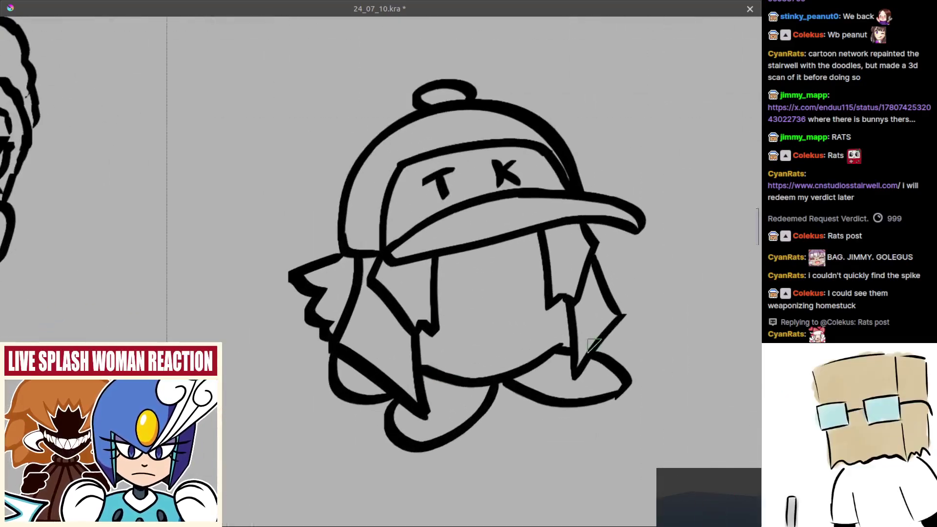
left_click_drag(609, 295, 642, 318)
key("ctrl+z")
key("ctrl+z")
key("ctrl+shift+z")
left_click(605, 349, "ctrl")
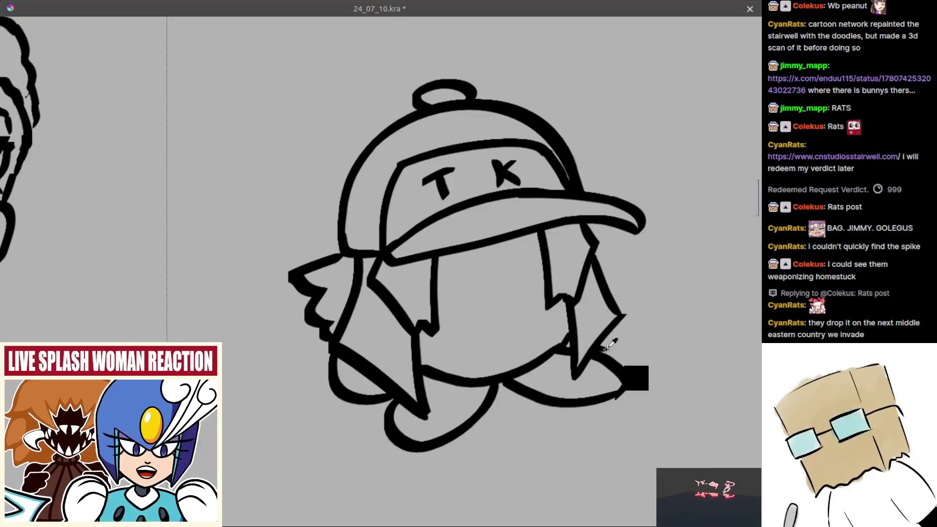
mouse_move(609, 285)
left_mouse_down()
mouse_move(633, 303)
mouse_move(590, 344)
left_mouse_up()
key("ctrl+z")
key("ctrl+z")
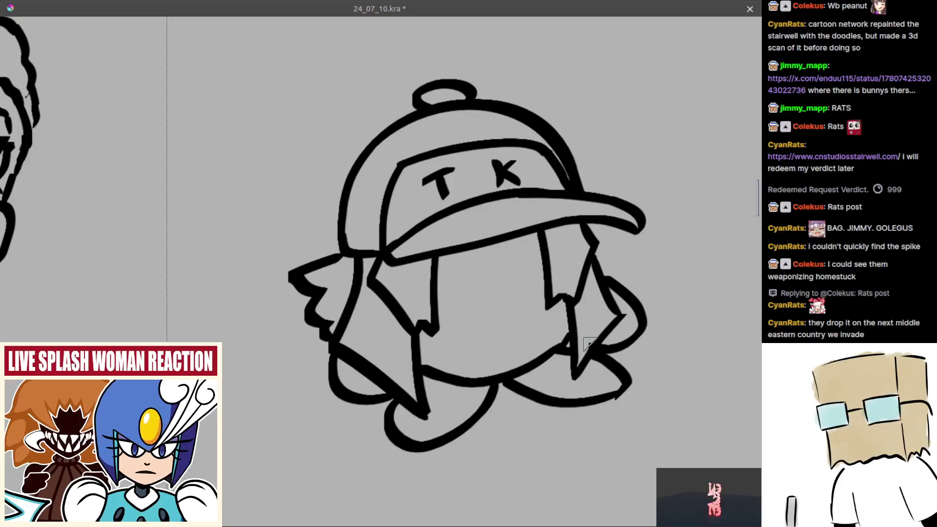
key("ctrl+z")
left_click_drag(601, 273, 596, 343)
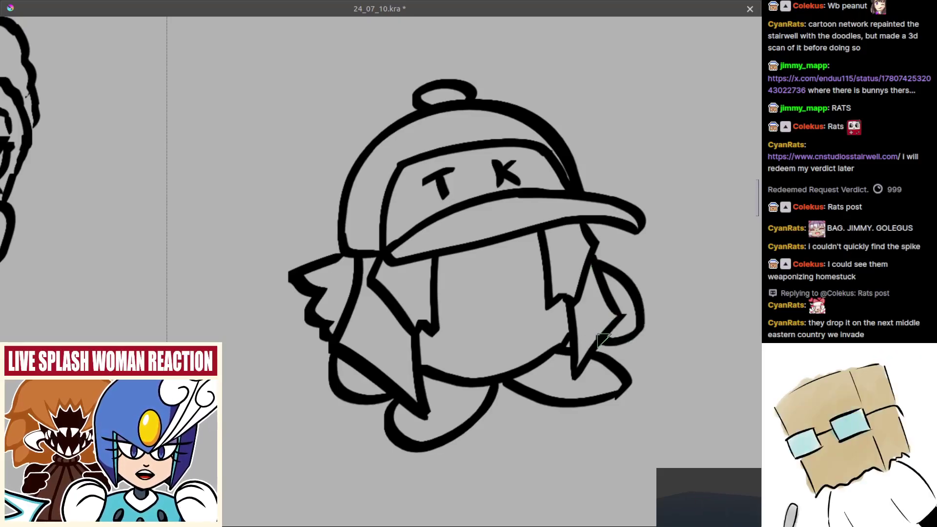
key("ctrl+z")
mouse_move(602, 268)
left_mouse_down()
mouse_move(638, 330)
mouse_move(595, 345)
left_mouse_up()
key("ctrl+z")
left_click_drag(578, 304, 577, 310)
key("ctrl+z")
mouse_move(597, 271)
left_mouse_down()
mouse_move(620, 291)
mouse_move(632, 326)
left_mouse_up()
key("ctrl+z")
key("ctrl+z")
key("ctrl+z")
mouse_move(597, 269)
left_mouse_down()
mouse_move(621, 282)
mouse_move(590, 358)
left_mouse_up()
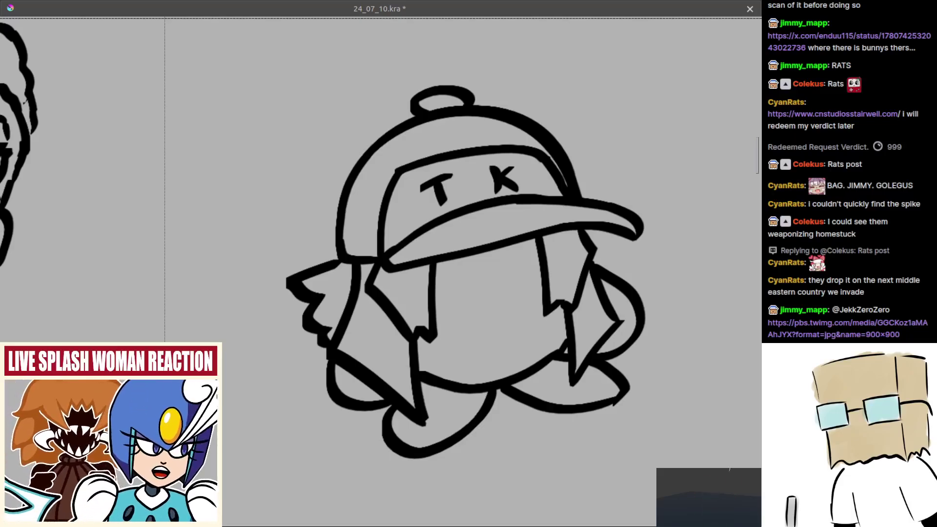
Examine the smiling cat photo placed in an empty cell of the sheet
scroll(465, 273, "down", 5)
left_click_drag(619, 186, 211, 347)
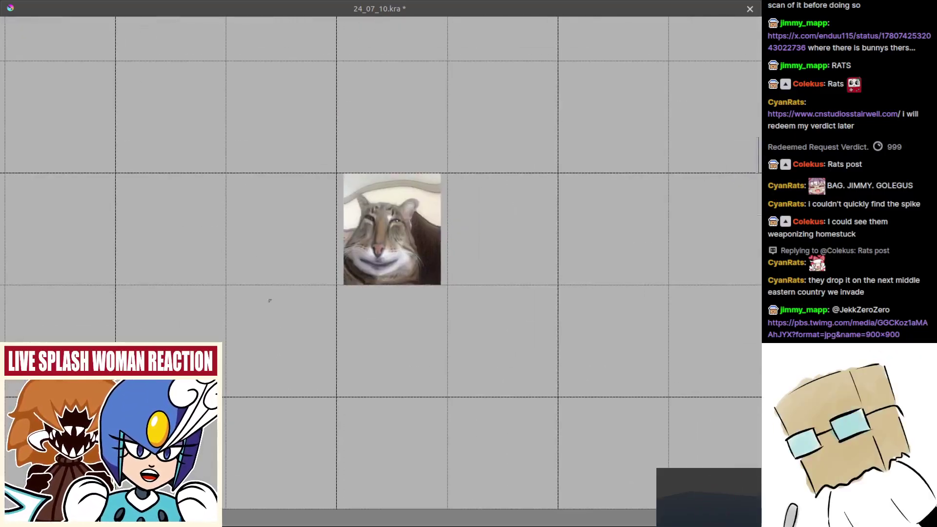
scroll(523, 236, "up", 4)
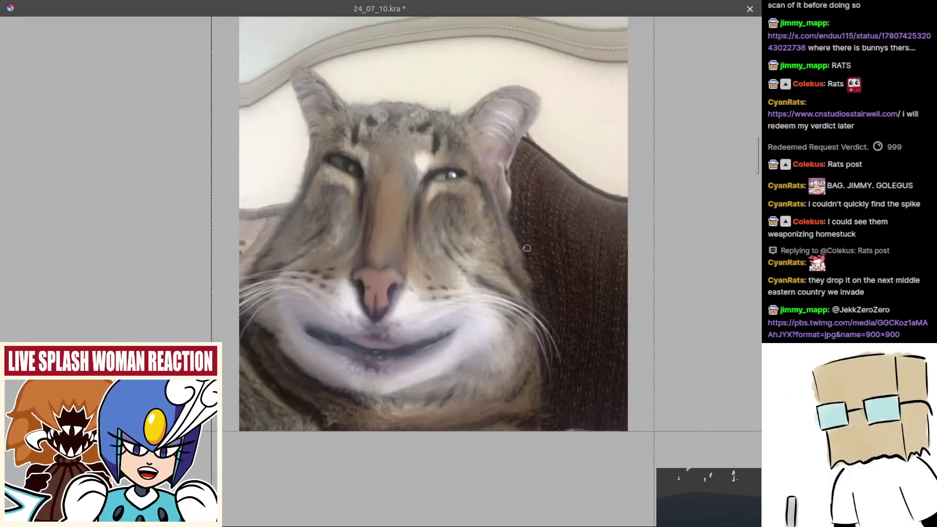
left_click_drag(525, 246, 552, 269)
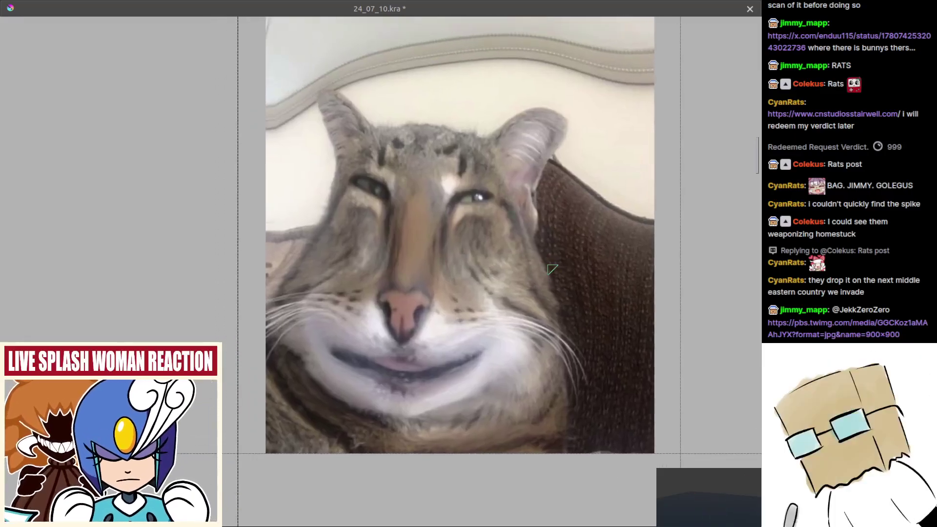
left_click_drag(344, 306, 430, 289)
mouse_move(354, 288)
left_mouse_down()
mouse_move(355, 348)
mouse_move(341, 34)
left_mouse_up()
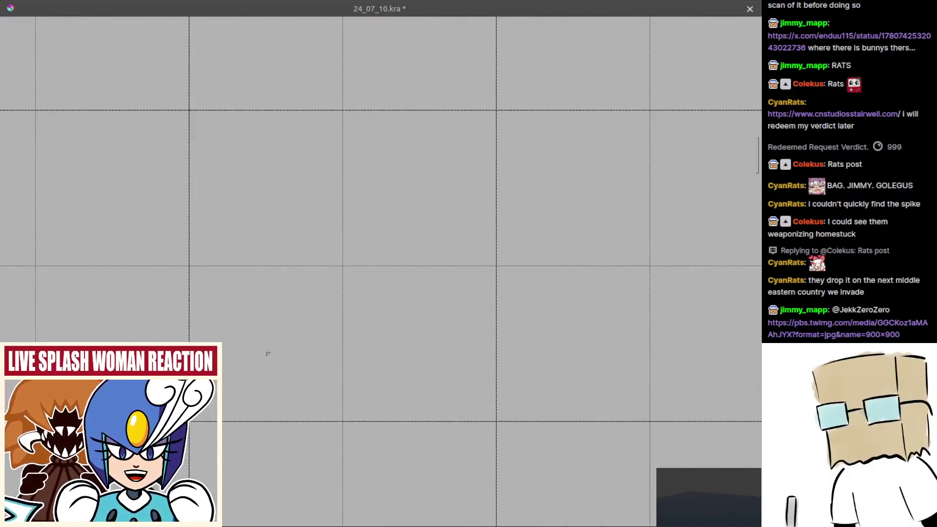
left_click_drag(276, 349, 276, 84)
Draw the first tall oval eye on the face, next to the jagged back lock
left_click_drag(329, 393, 341, 323)
scroll(340, 322, "up", 1)
mouse_move(330, 392)
left_mouse_down()
mouse_move(325, 334)
mouse_move(336, 333)
mouse_move(341, 396)
mouse_move(323, 361)
mouse_move(335, 383)
mouse_move(326, 363)
mouse_move(345, 376)
left_mouse_up()
key("ctrl+z")
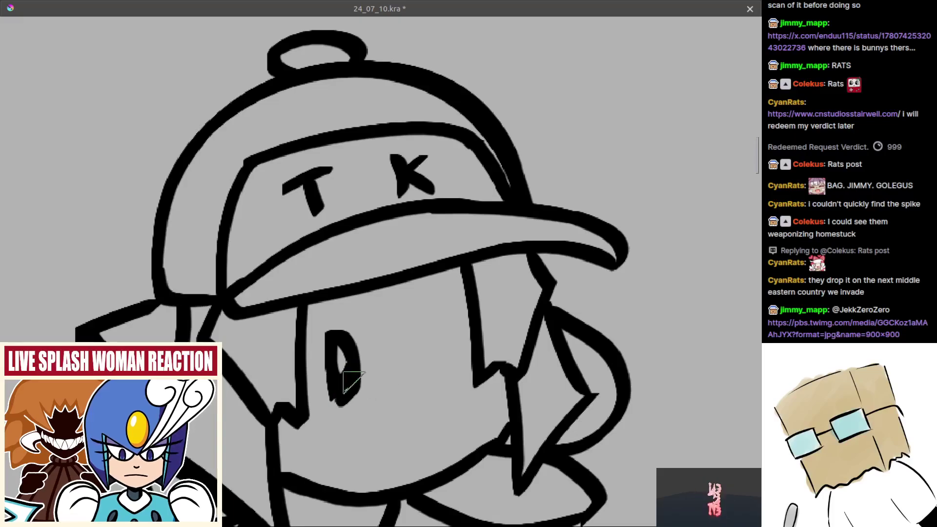
Draw the second tall oval eye beside the front lock and a small open mouth between the eyes
mouse_move(436, 315)
left_mouse_down()
mouse_move(446, 374)
mouse_move(460, 320)
mouse_move(449, 383)
left_mouse_up()
key("ctrl+z")
key("ctrl+z")
key("ctrl+z")
mouse_move(447, 314)
left_mouse_down()
mouse_move(459, 368)
mouse_move(440, 322)
mouse_move(451, 373)
mouse_move(438, 321)
mouse_move(451, 341)
mouse_move(447, 363)
mouse_move(411, 358)
mouse_move(427, 368)
mouse_move(414, 394)
mouse_move(424, 371)
left_mouse_up()
key("ctrl+z")
key("ctrl+z")
key("ctrl+z")
scroll(426, 371, "down", 3)
scroll(458, 346, "up", 1)
left_click_drag(444, 333, 432, 333)
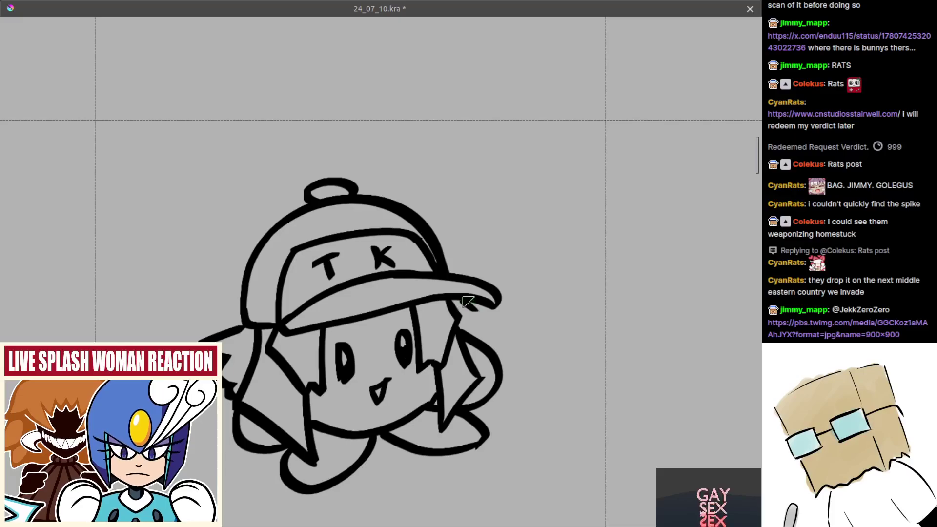
Select the capped character and move it lower in its cell, slightly toward the masked fish-bodied character
scroll(461, 317, "down", 3)
scroll(416, 410, "up", 1)
scroll(437, 355, "down", 3)
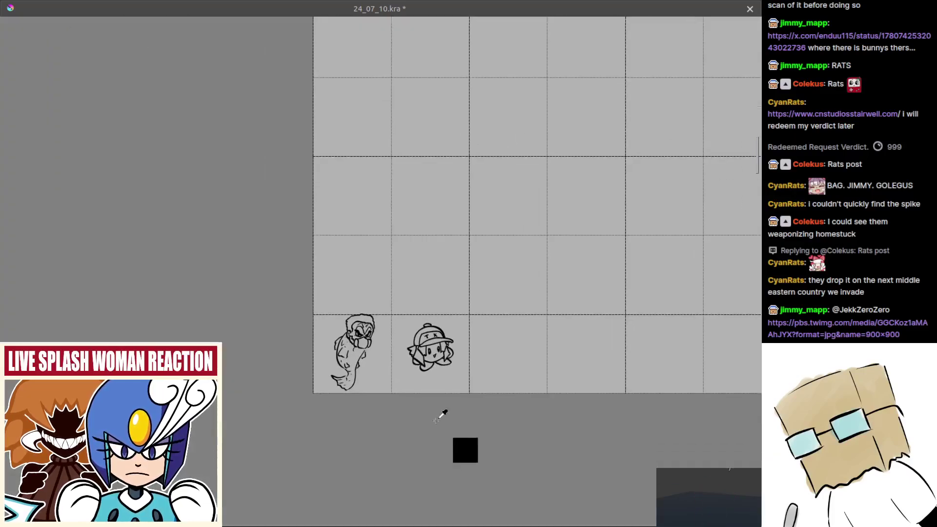
scroll(439, 374, "up", 2)
key("ctrl+r")
left_click_drag(368, 274, 498, 392)
key("t")
left_click_drag(481, 379, 470, 392)
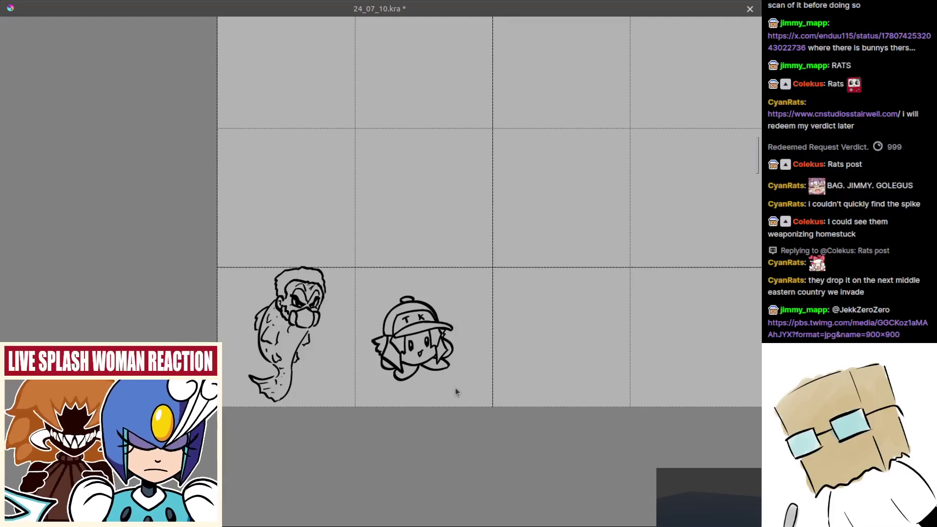
left_click_drag(423, 357, 414, 337)
scroll(400, 342, "up", 1)
scroll(414, 336, "up", 1)
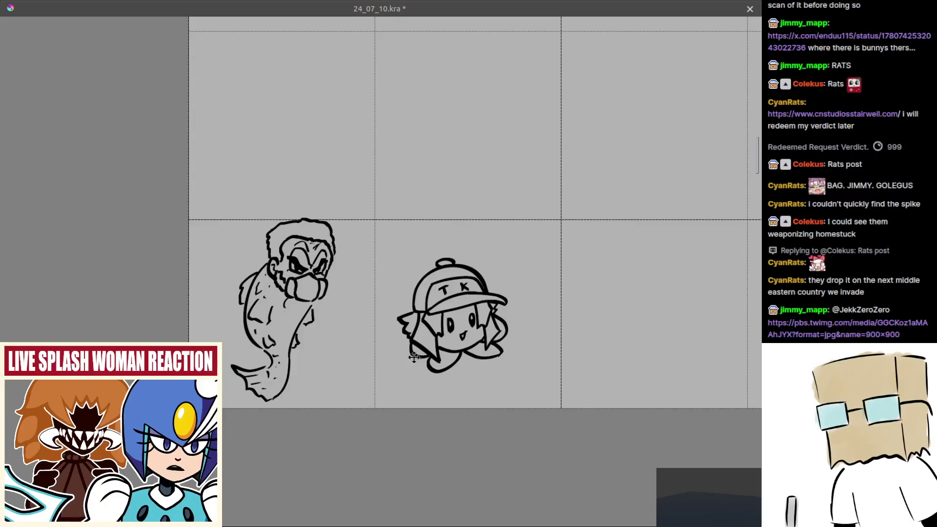
scroll(424, 329, "up", 1)
scroll(425, 329, "down", 1)
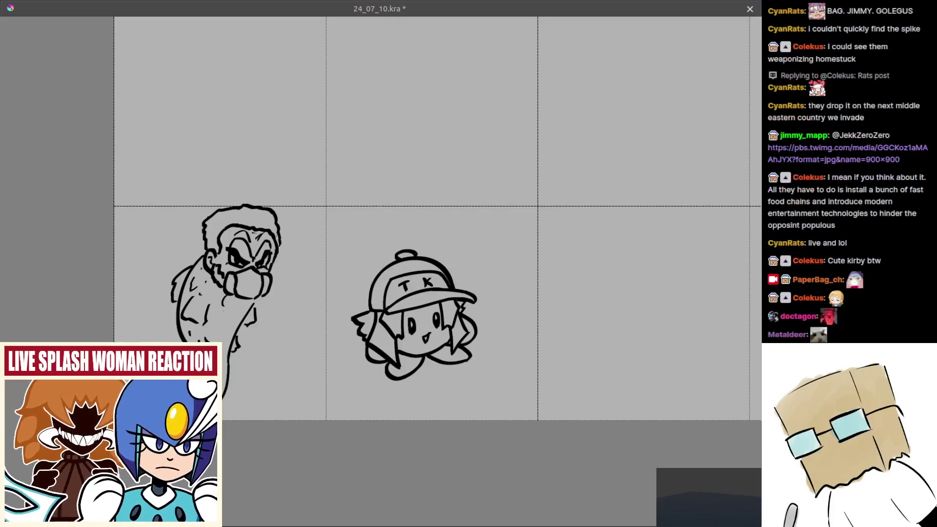
Select the capped and masked characters in turn, adjust their positions in their cells, and clear the selection
left_click_drag(518, 244, 387, 238)
left_click_drag(401, 303, 447, 290)
left_click_drag(450, 289, 411, 285)
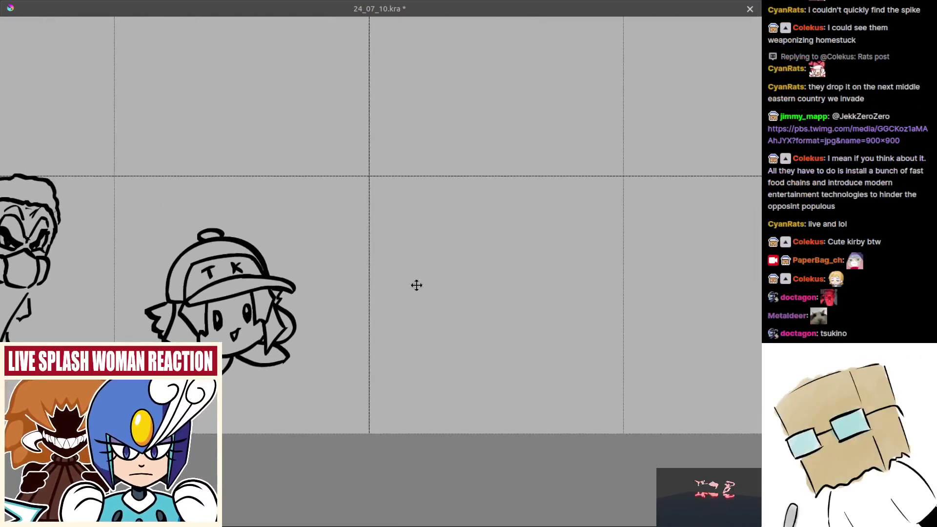
scroll(412, 284, "down", 3)
mouse_move(268, 232)
left_mouse_down()
mouse_move(373, 358)
mouse_move(361, 345)
mouse_move(362, 354)
left_mouse_up()
mouse_move(126, 225)
left_mouse_down()
mouse_move(237, 370)
mouse_move(226, 362)
left_mouse_up()
key("ctrl+shift+a")
scroll(399, 293, "down", 4)
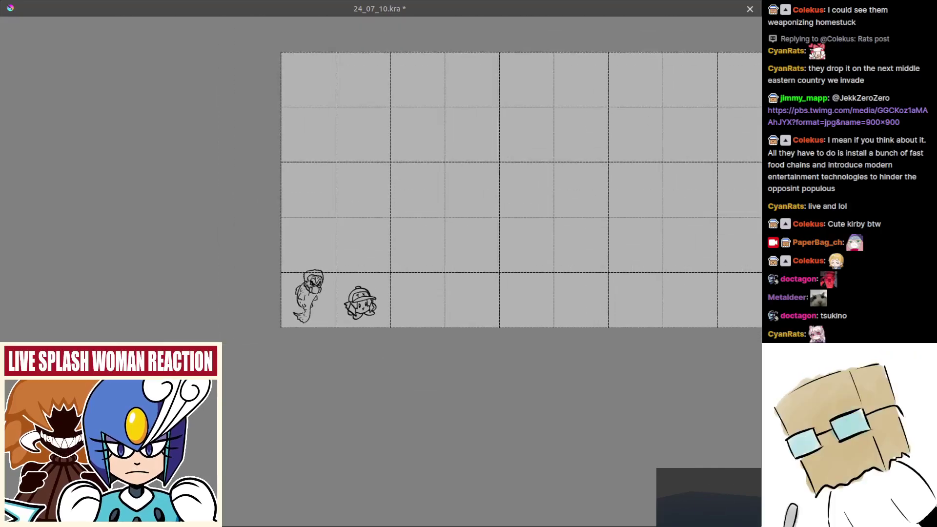
scroll(399, 285, "up", 3)
scroll(397, 268, "up", 4)
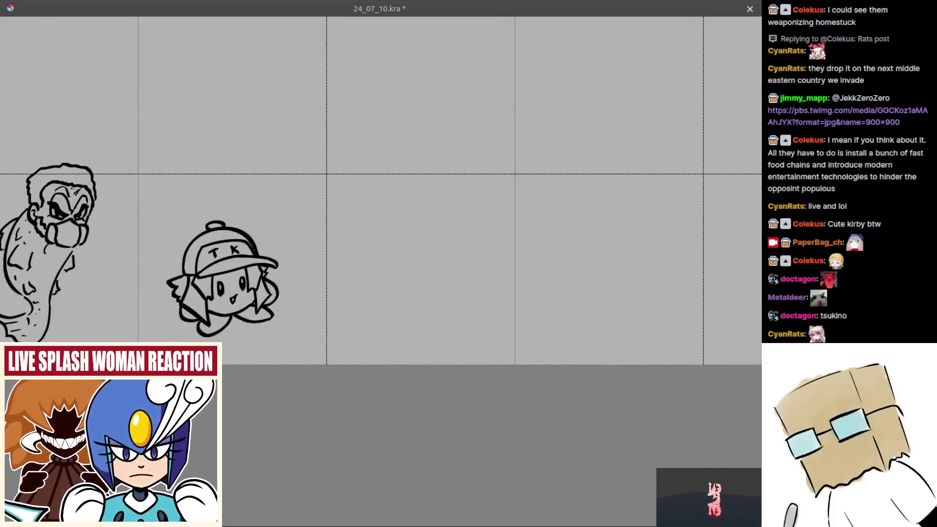
left_click_drag(436, 244, 418, 243)
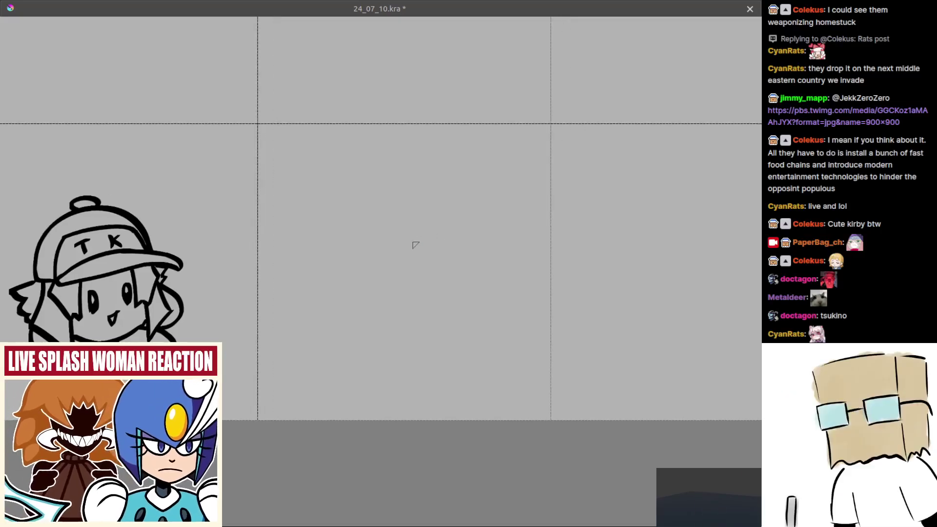
Draw a short wavy mouth and two curved upper lid lines for a new face in the cell beside the capped character
left_click_drag(450, 325, 441, 333)
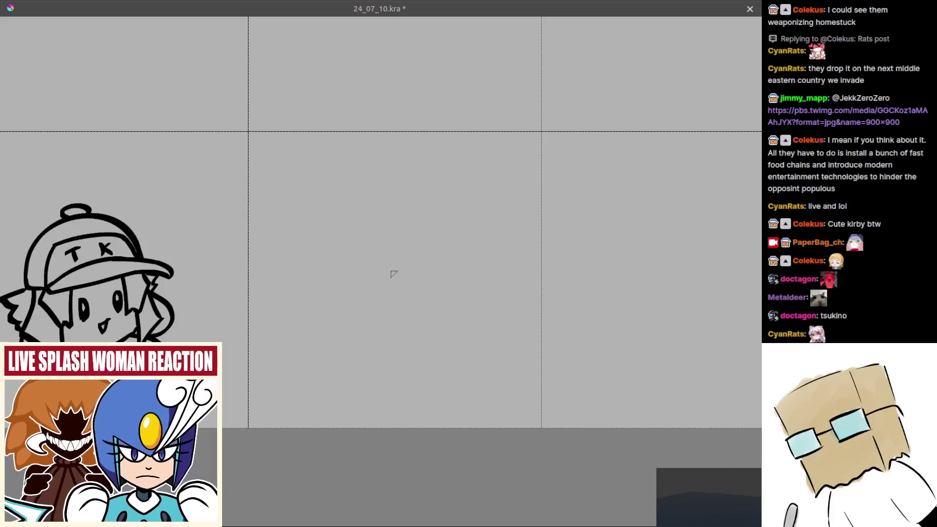
left_click_drag(376, 272, 431, 272)
left_click_drag(421, 227, 429, 254)
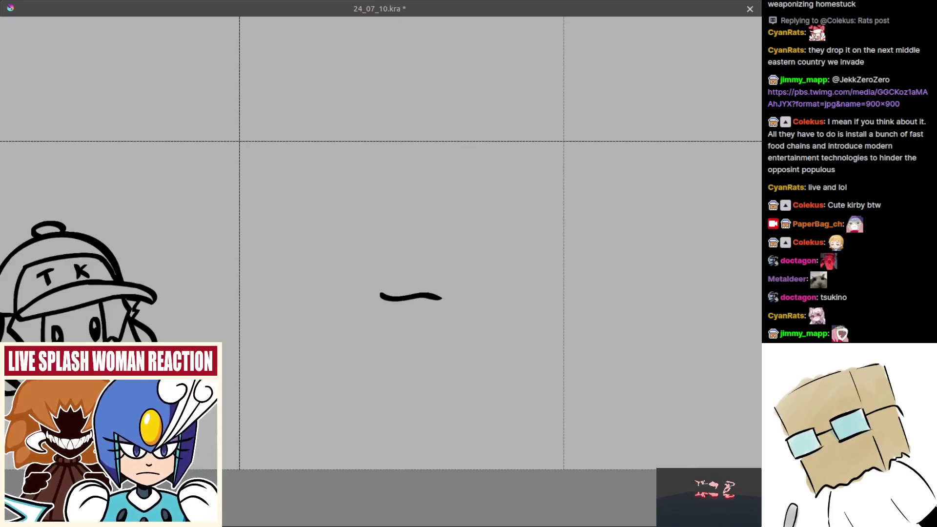
left_click_drag(447, 252, 507, 255)
key("ctrl+z")
left_click_drag(452, 245, 523, 254)
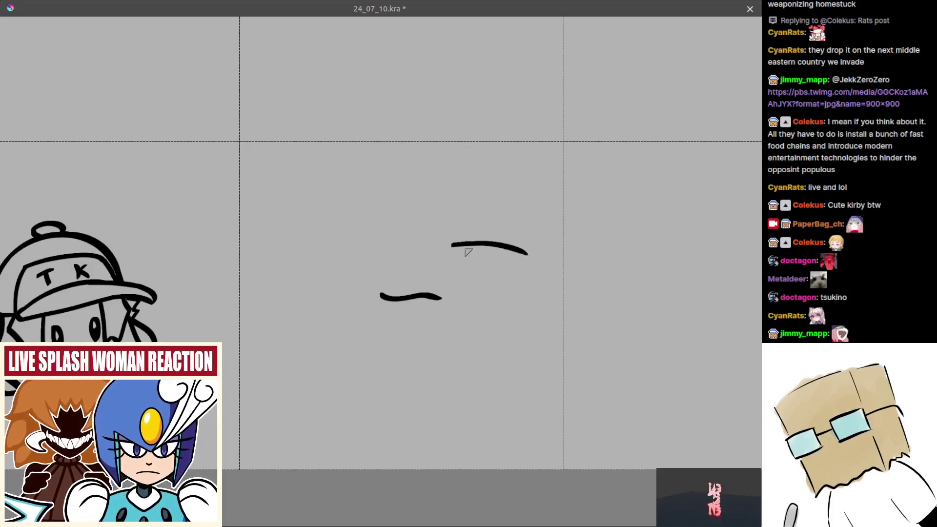
left_click_drag(319, 245, 391, 242)
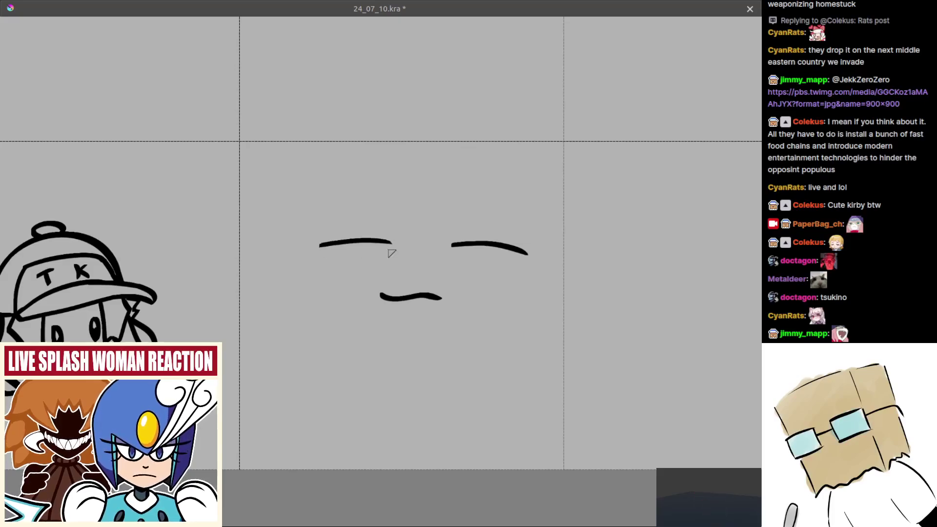
Add pointed outer corners, half-round irises and lower lid lines to both eyes
scroll(321, 263, "up", 1)
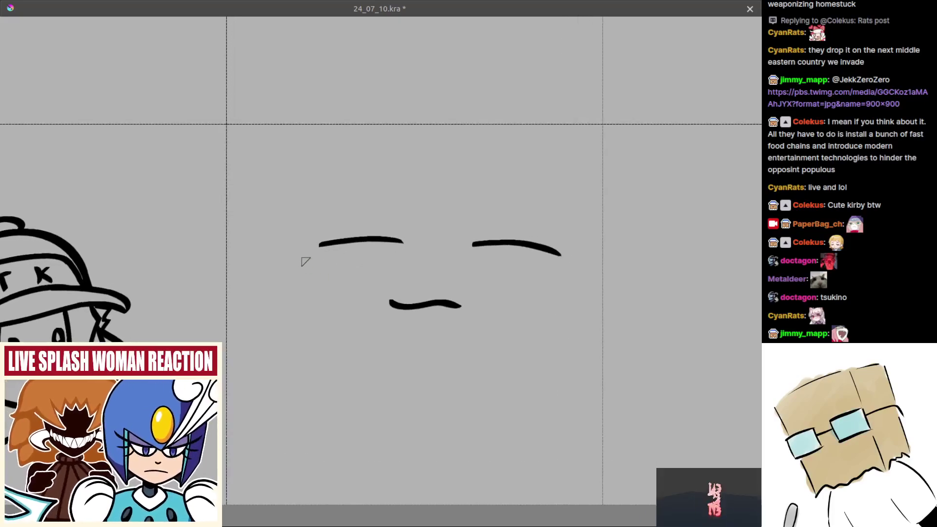
left_click_drag(318, 245, 325, 253)
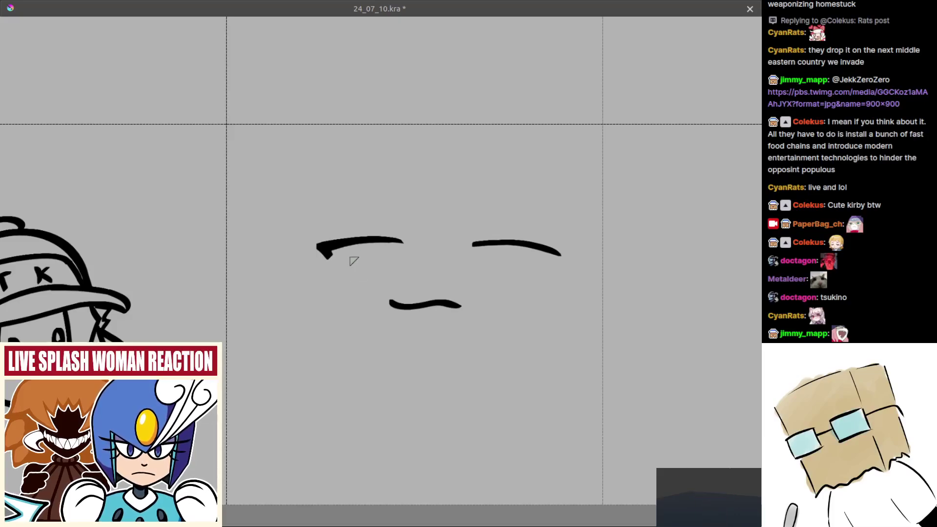
left_click_drag(343, 260, 391, 264)
key("ctrl+z")
mouse_move(481, 260)
left_mouse_down()
mouse_move(429, 255)
mouse_move(488, 262)
left_mouse_up()
key("ctrl+z")
mouse_move(422, 261)
left_mouse_down()
mouse_move(471, 269)
mouse_move(494, 256)
mouse_move(492, 243)
mouse_move(516, 248)
left_mouse_up()
key("ctrl+z")
mouse_move(515, 248)
left_mouse_down()
mouse_move(489, 259)
mouse_move(497, 251)
left_mouse_up()
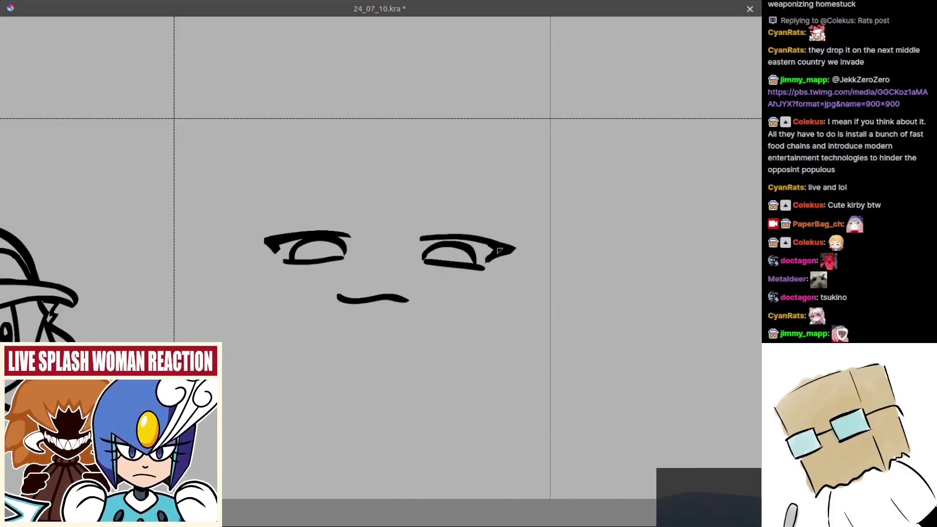
Thicken the left eye's upper lashes and add small lash marks below the outer corners of both eyes
mouse_move(284, 243)
left_mouse_down()
mouse_move(278, 255)
mouse_move(384, 299)
left_mouse_up()
scroll(311, 248, "down", 4)
scroll(385, 299, "up", 5)
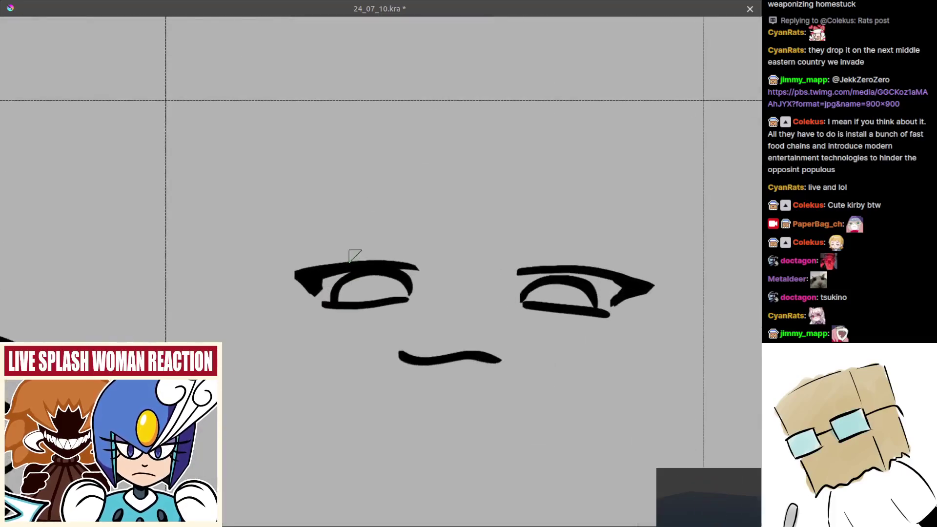
left_click_drag(365, 262, 324, 267)
left_click_drag(307, 307, 313, 309)
mouse_move(574, 342)
left_mouse_down()
mouse_move(495, 323)
mouse_move(547, 299)
left_mouse_up()
scroll(445, 292, "left", 1)
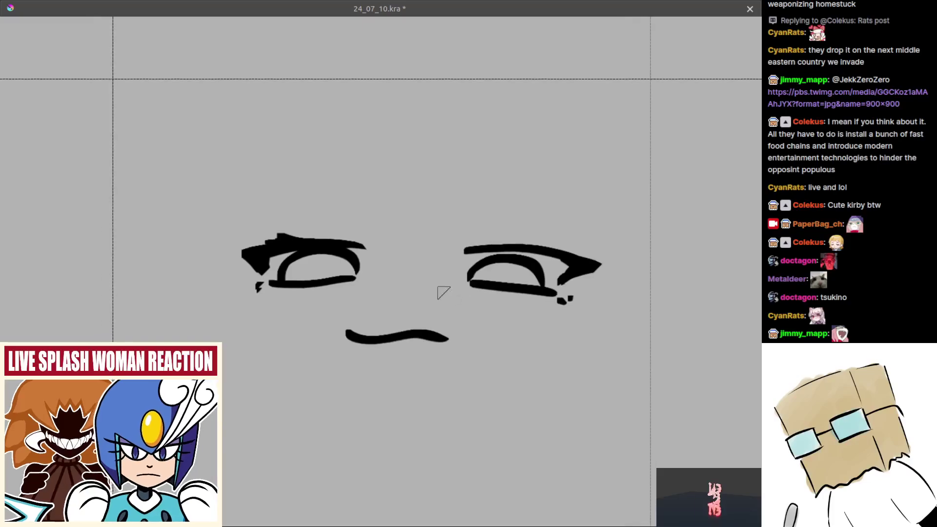
Try a short curved nose line between the eyes, above the mouth
scroll(446, 308, "left", 1)
left_click_drag(411, 280, 397, 306)
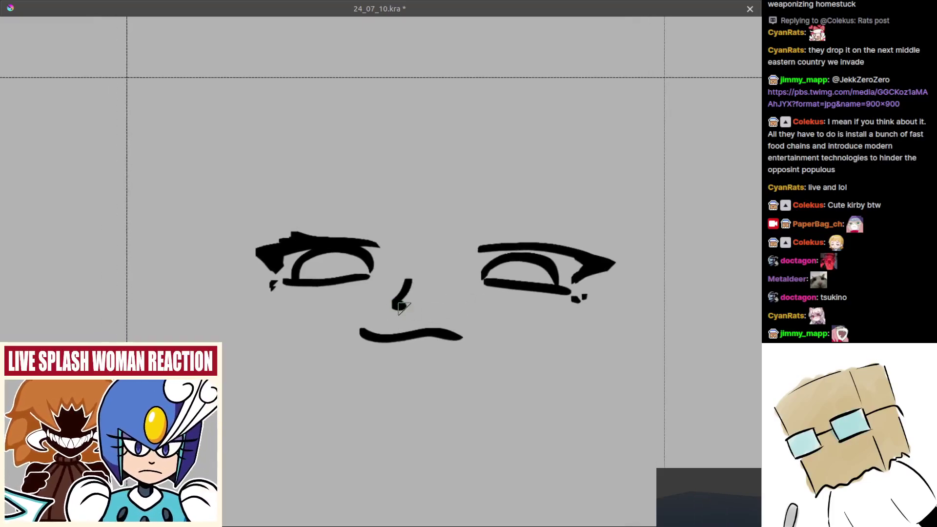
key("ctrl+z")
scroll(414, 299, "right", 1)
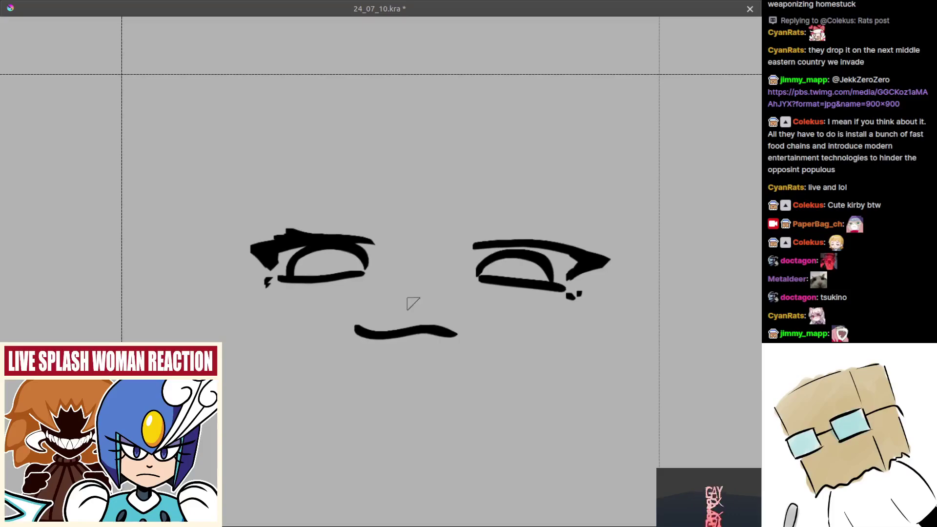
scroll(403, 336, "down", 1)
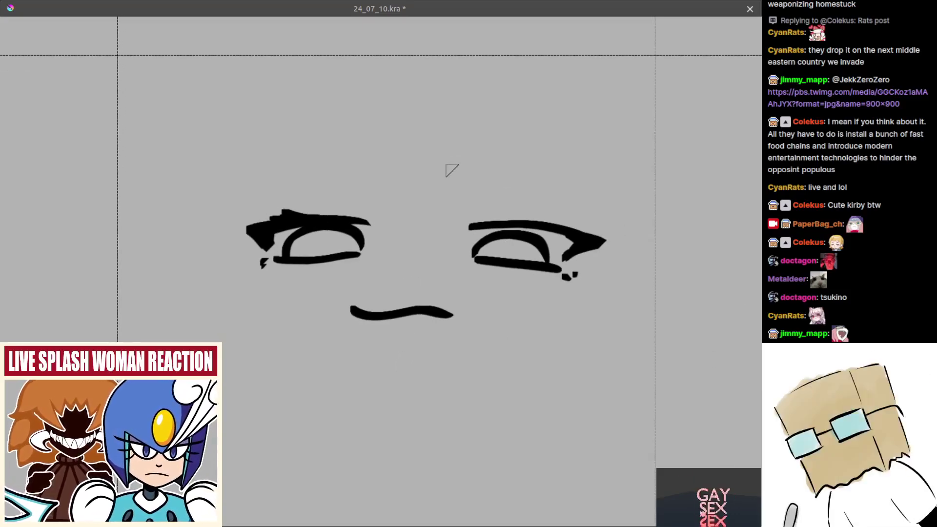
Draw worried, slanted eyebrows above both eyes and slightly extend the mouth's right end
left_click_drag(439, 188, 473, 212)
key("ctrl+z")
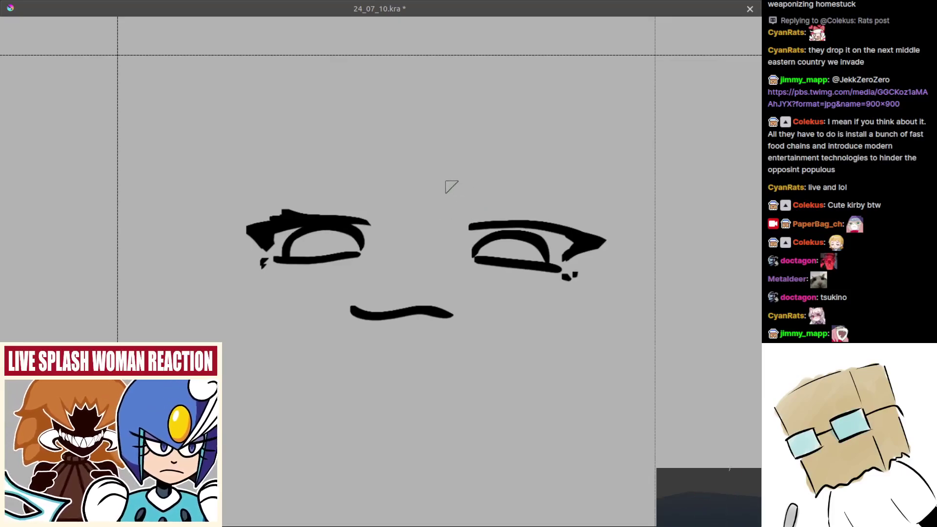
left_click_drag(441, 186, 540, 205)
left_click_drag(519, 203, 563, 211)
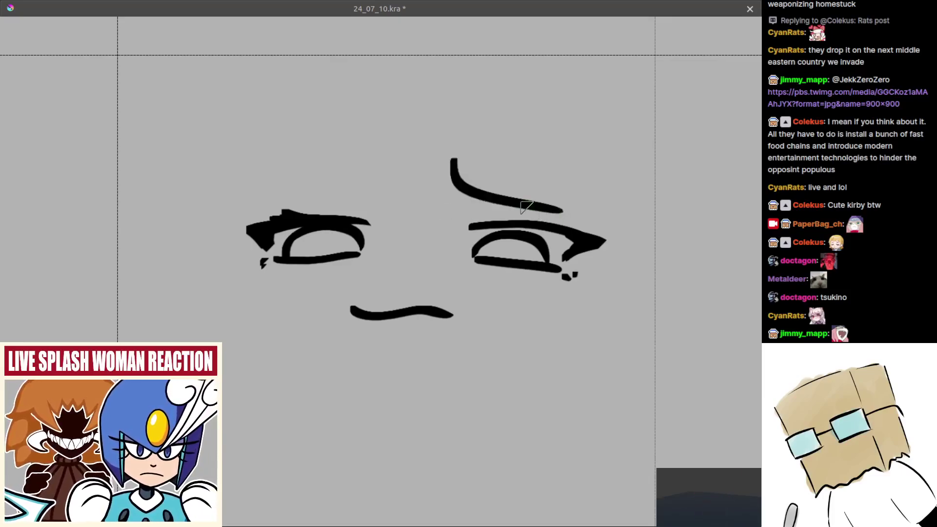
left_click_drag(319, 198, 394, 172)
left_click_drag(335, 308, 340, 283)
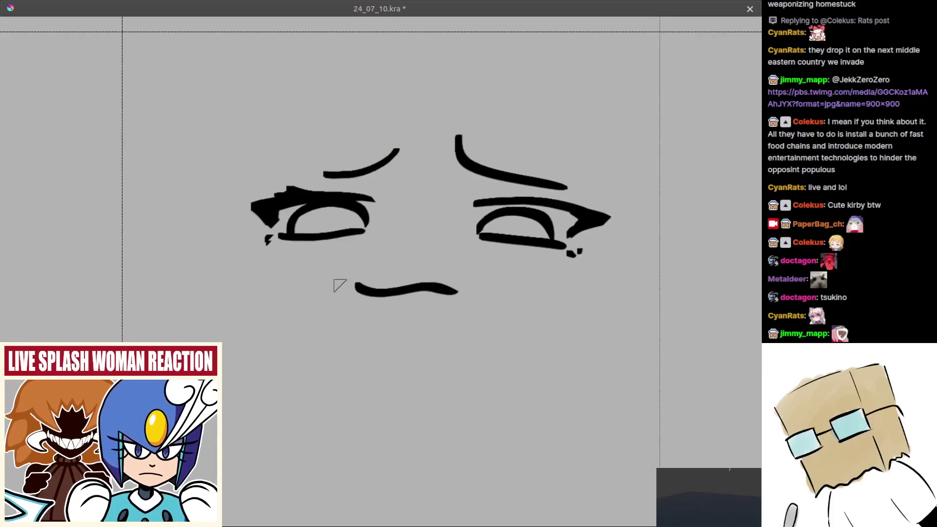
left_click_drag(442, 287, 461, 290)
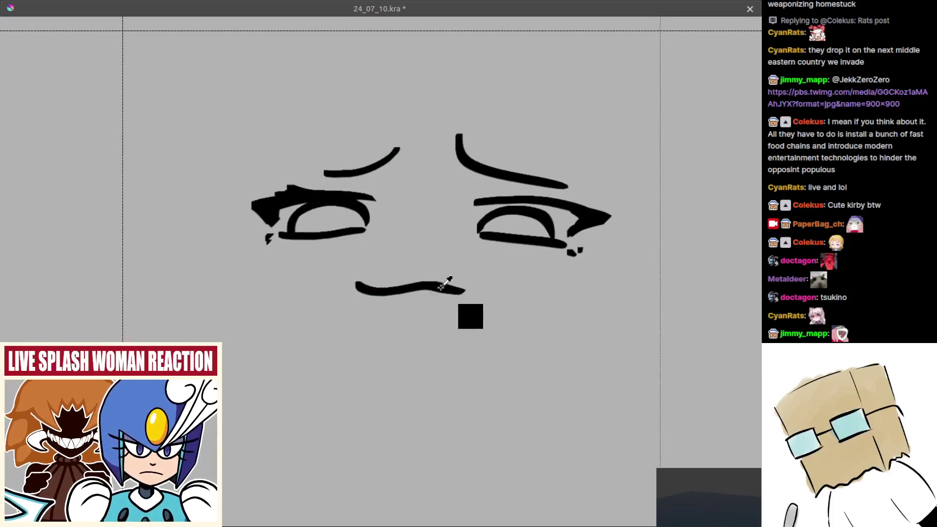
Try a small nose mark between the eyes
scroll(459, 292, "down", 6)
scroll(408, 303, "up", 5)
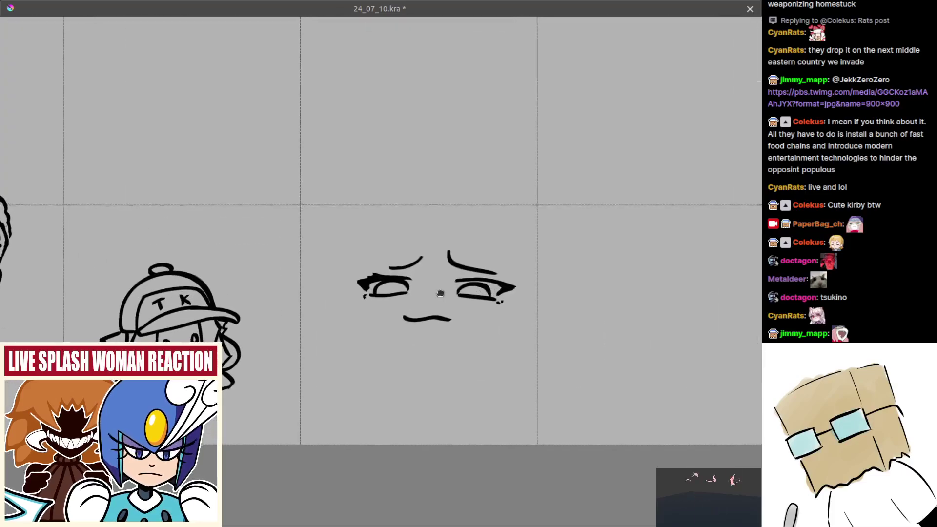
key("ctrl+z")
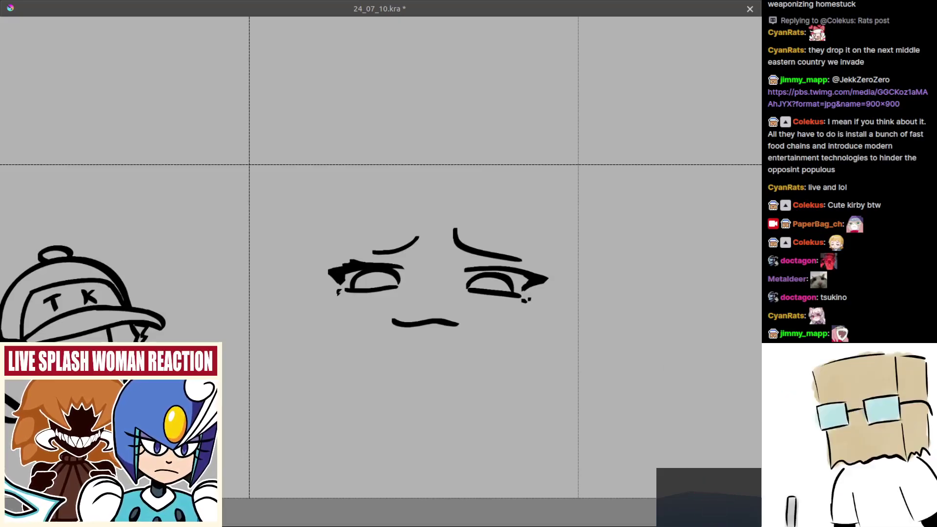
Refine the lower lid lines of both eyes and reduce the lash marks beside the right eye to one dot
scroll(519, 302, "up", 2)
mouse_move(451, 288)
left_mouse_down()
mouse_move(529, 300)
mouse_move(484, 304)
mouse_move(510, 292)
left_mouse_up()
key("ctrl+z")
left_click_drag(448, 282, 557, 308)
mouse_move(339, 306)
left_mouse_down()
mouse_move(430, 300)
mouse_move(392, 296)
mouse_move(382, 304)
mouse_move(413, 301)
left_mouse_up()
key("ctrl+z")
key("ctrl+z")
scroll(391, 315, "down", 6)
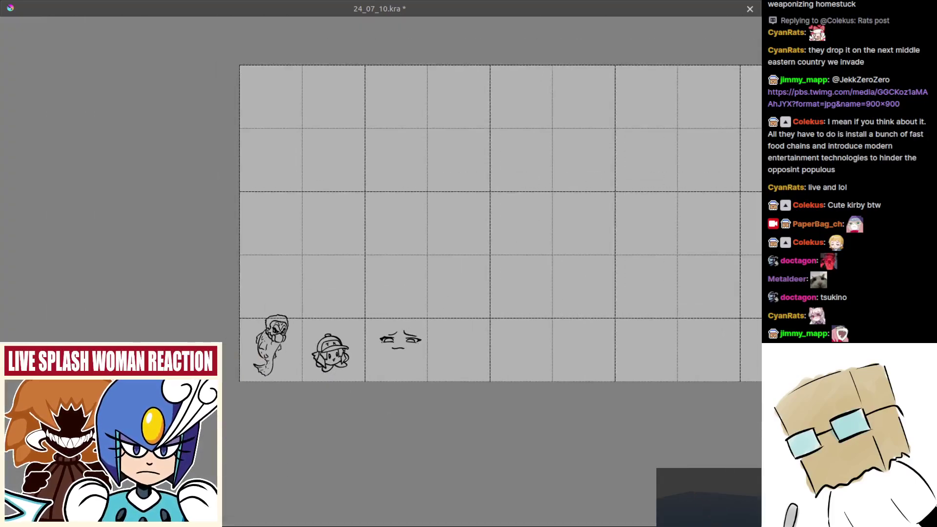
scroll(388, 349, "up", 6)
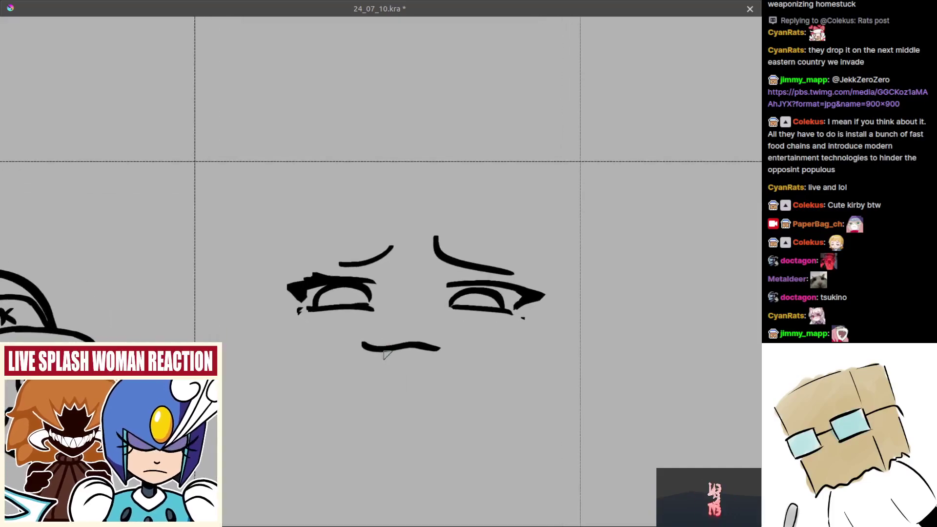
Try a thinner, reshaped line for the wavy mouth
scroll(390, 356, "up", 1)
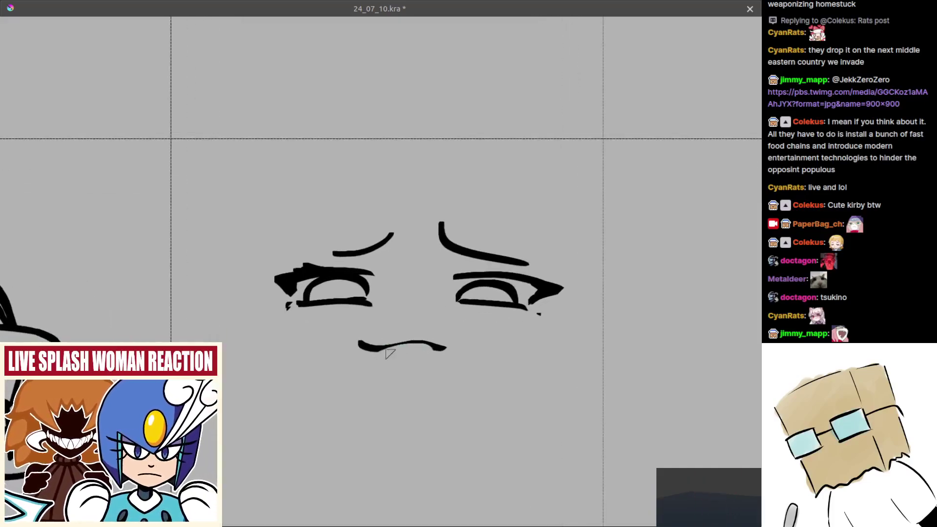
mouse_move(388, 344)
left_mouse_down()
mouse_move(406, 340)
mouse_move(374, 348)
mouse_move(405, 340)
mouse_move(438, 350)
left_mouse_up()
key("ctrl+z")
scroll(393, 383, "down", 5)
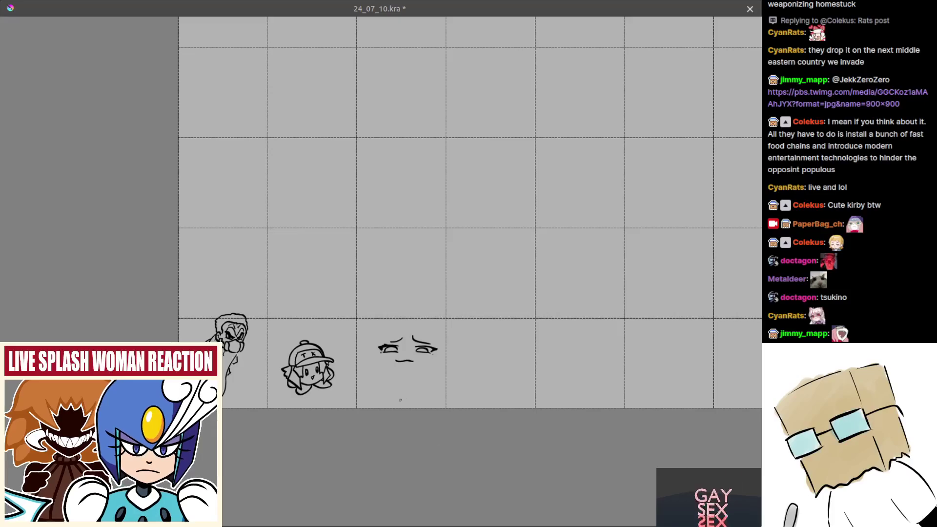
Trim the inner end of the left eye's lower lid line
mouse_move(391, 380)
left_mouse_down()
mouse_move(417, 316)
mouse_move(423, 338)
left_mouse_up()
scroll(423, 339, "up", 4)
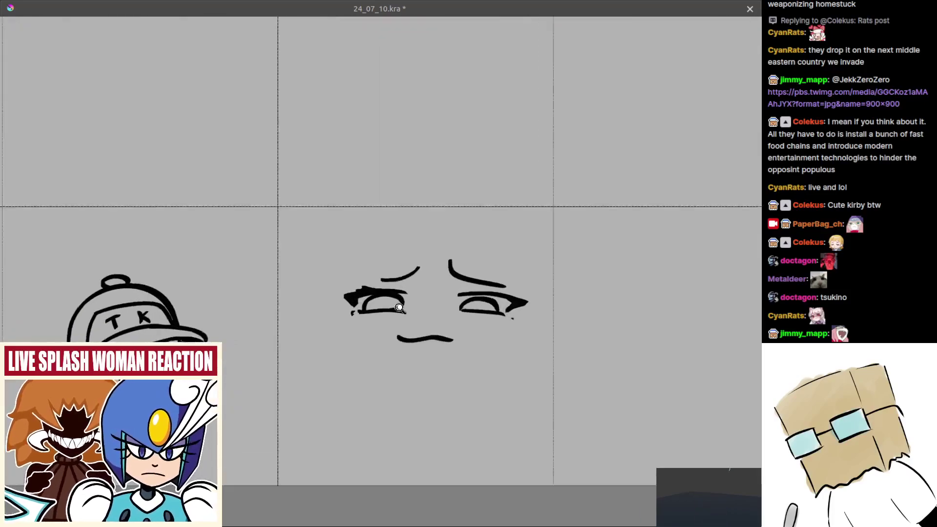
key("ctrl+z")
key("ctrl+z")
mouse_move(345, 309)
left_mouse_down()
mouse_move(439, 304)
mouse_move(424, 310)
mouse_move(440, 299)
mouse_move(337, 306)
mouse_move(445, 295)
left_mouse_up()
key("ctrl+z")
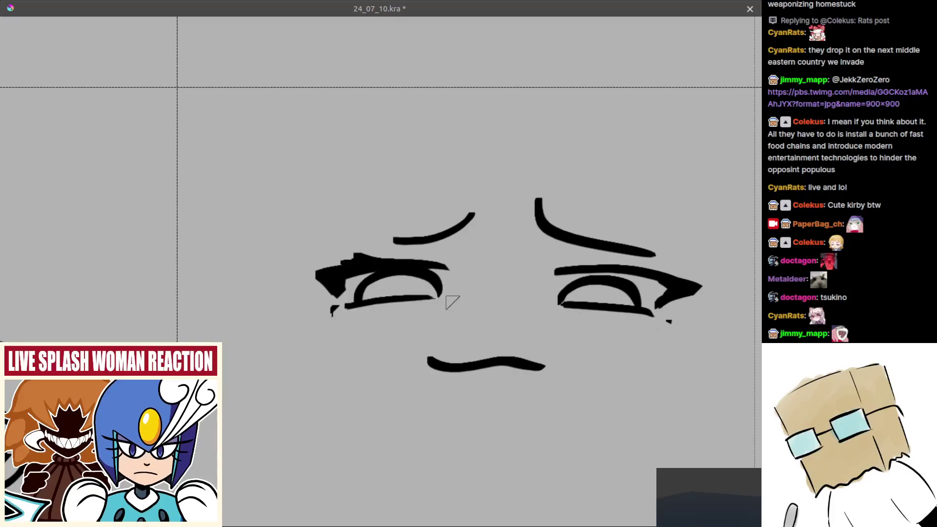
scroll(404, 312, "down", 4)
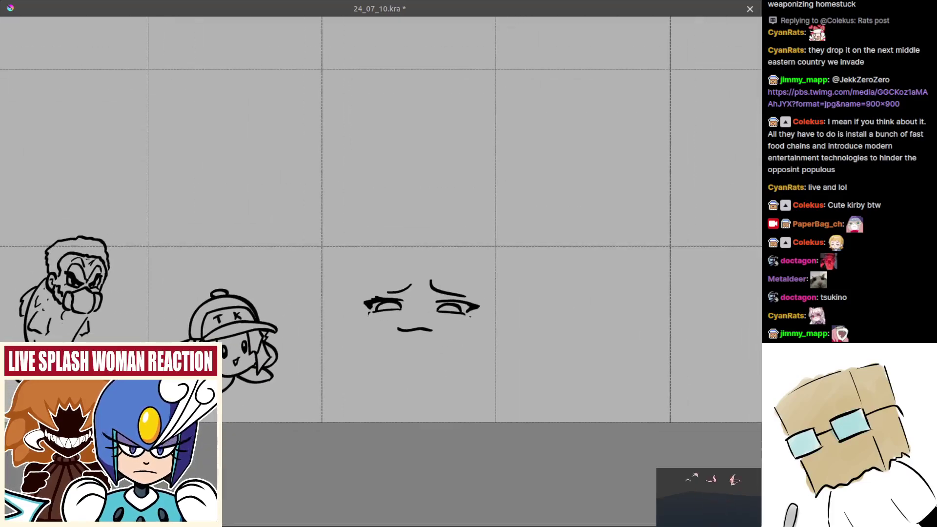
Draw curved side contours with short inward hooks beside both eyes to frame the face
scroll(393, 311, "up", 1)
left_click_drag(408, 236, 424, 291)
key("ctrl+z")
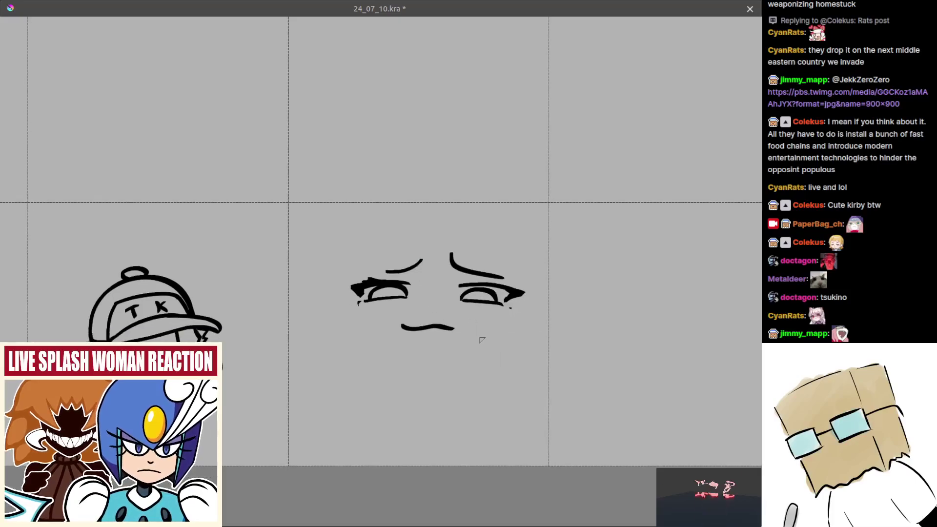
scroll(385, 341, "up", 1)
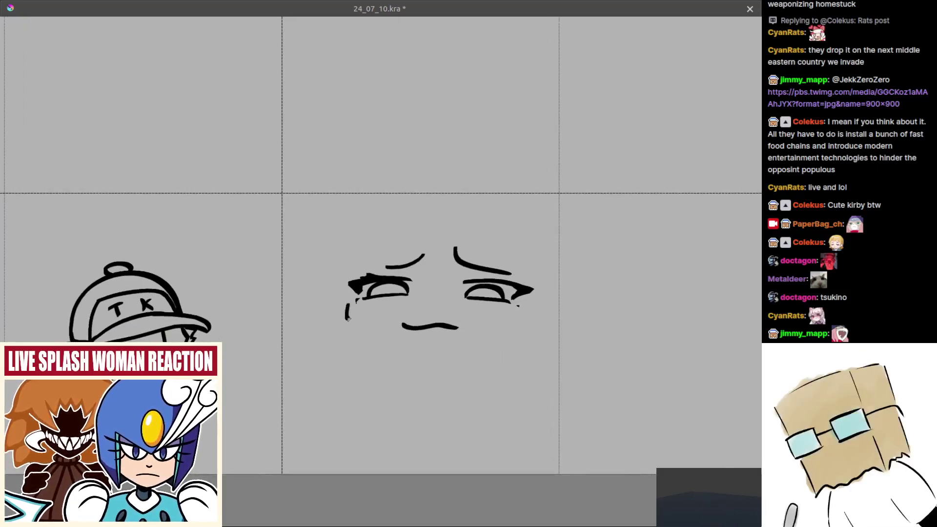
left_click_drag(346, 296, 362, 326)
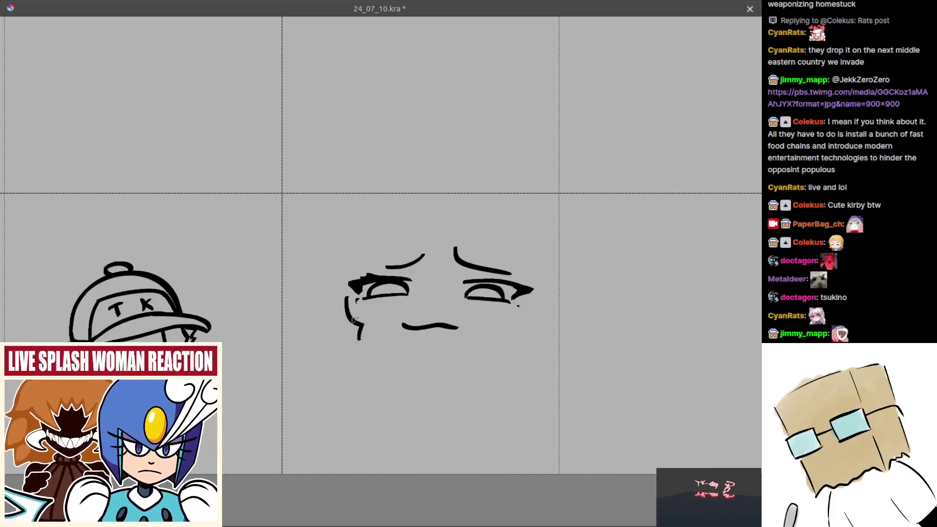
mouse_move(538, 279)
left_mouse_down()
mouse_move(535, 302)
mouse_move(517, 333)
left_mouse_up()
Erase the wavy mouth and draw a small downturned mouth slightly lower on the face
scroll(430, 344, "up", 1)
mouse_move(397, 317)
left_mouse_down()
mouse_move(387, 317)
mouse_move(464, 327)
left_mouse_up()
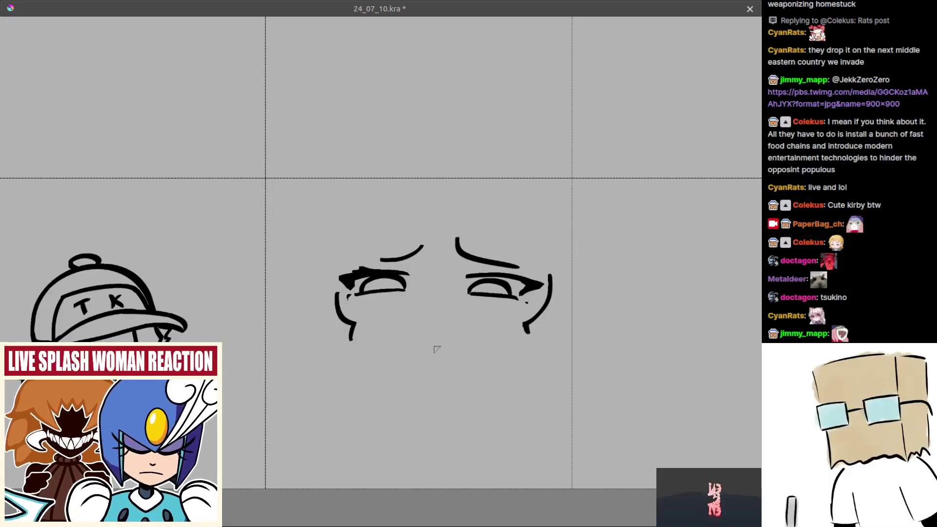
key("ctrl+z")
mouse_move(403, 347)
left_mouse_down()
mouse_move(469, 360)
mouse_move(450, 350)
left_mouse_up()
key("ctrl+z")
key("ctrl+z")
key("ctrl+z")
key("ctrl+z")
key("ctrl+z")
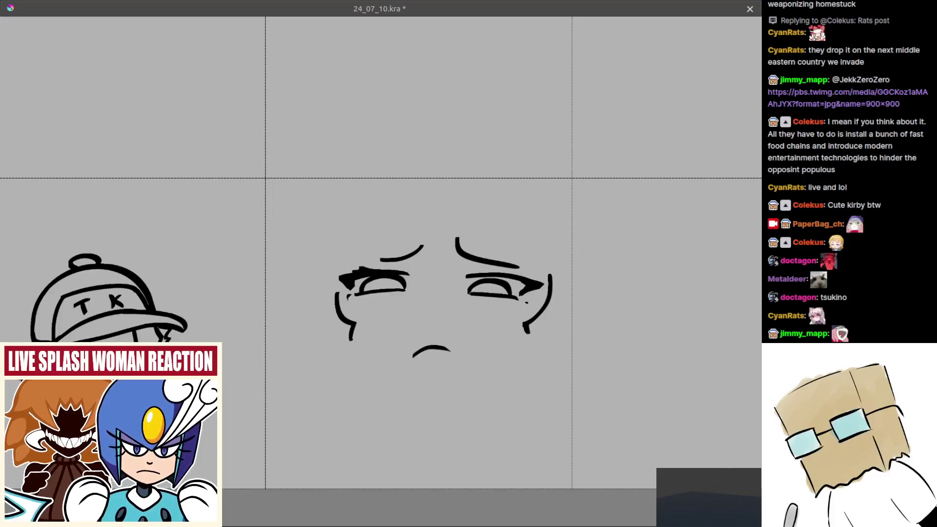
Try a curved hair strand falling between the eyebrows
scroll(429, 369, "down", 4)
scroll(439, 293, "up", 4)
left_click_drag(426, 288, 440, 317)
key("ctrl+z")
key("ctrl+z")
key("ctrl+z")
left_click_drag(428, 277, 445, 311)
key("ctrl+z")
key("ctrl+z")
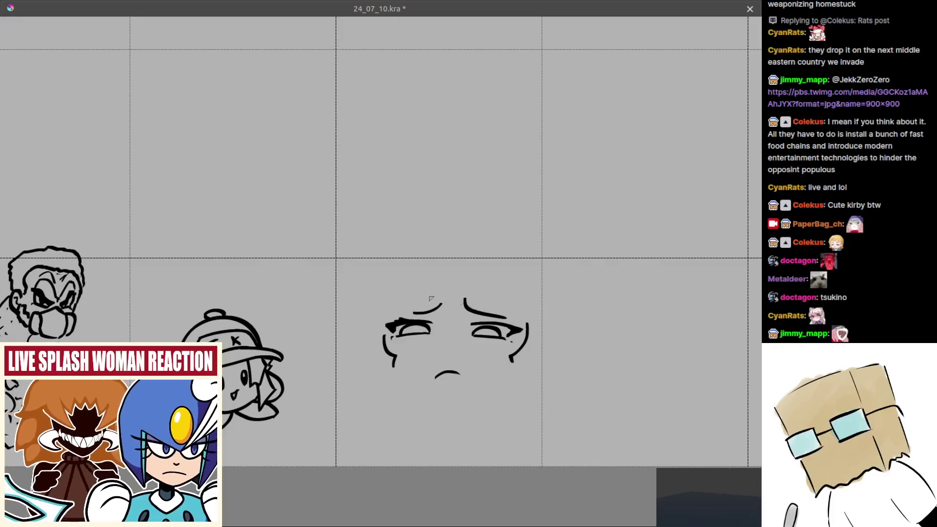
Draw pointed central bangs between the eyebrows and continue them as jagged strands over the left eye
left_click_drag(433, 277, 449, 322)
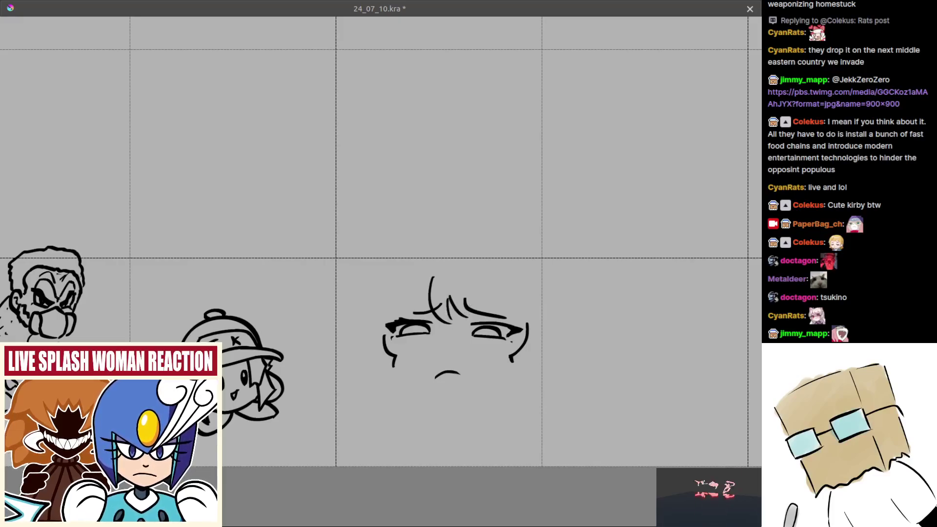
mouse_move(448, 296)
left_mouse_down()
mouse_move(467, 300)
mouse_move(467, 323)
left_mouse_up()
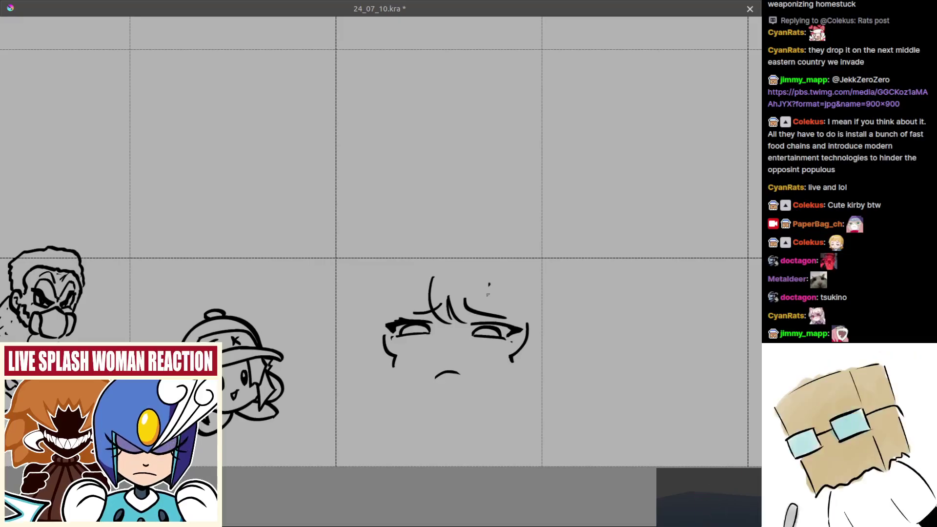
left_click_drag(431, 276, 420, 305)
mouse_move(420, 305)
left_mouse_down()
mouse_move(434, 306)
mouse_move(423, 290)
mouse_move(427, 308)
mouse_move(393, 344)
left_mouse_up()
key("ctrl+z")
key("ctrl+z")
left_click_drag(415, 287, 399, 329)
key("ctrl+z")
left_click_drag(407, 303, 400, 336)
Finish the jagged bangs over both eyes and add a curved strand running down beside the right eye
left_click_drag(494, 321, 475, 306)
key("ctrl+z")
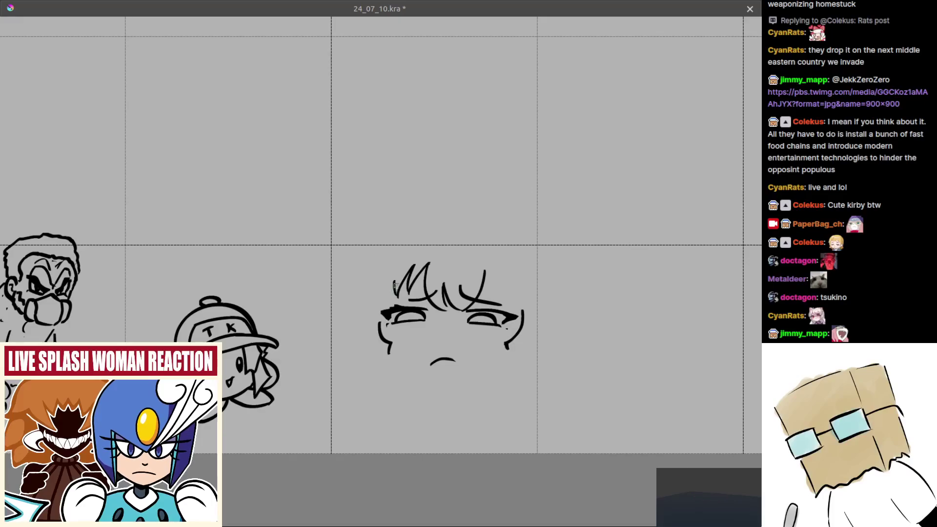
left_click_drag(487, 272, 498, 301)
key("ctrl+z")
key("ctrl+z")
mouse_move(485, 270)
left_mouse_down()
mouse_move(496, 304)
mouse_move(519, 312)
left_mouse_up()
key("ctrl+z")
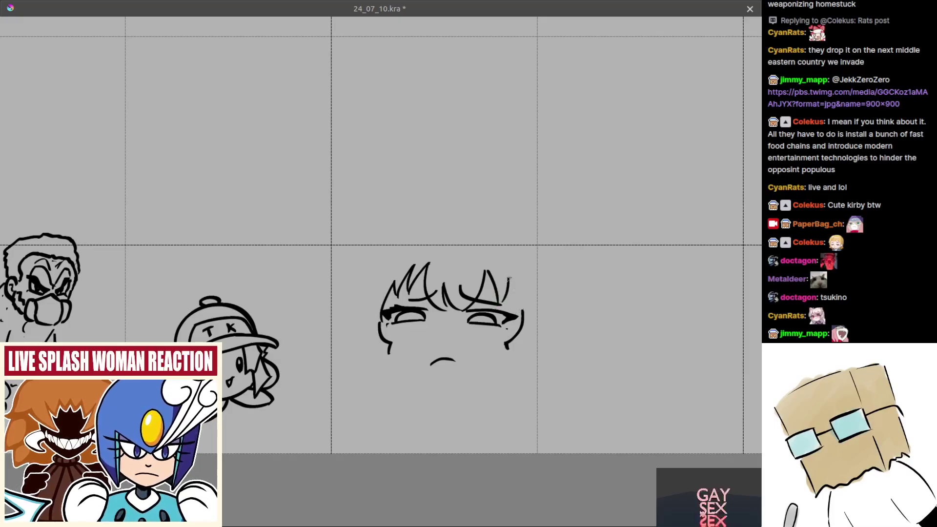
left_click_drag(507, 277, 522, 308)
key("ctrl+z")
Extend the left face contour in toward the jaw and draw the inner hair-lock line falling below it
left_click_drag(366, 364, 399, 339)
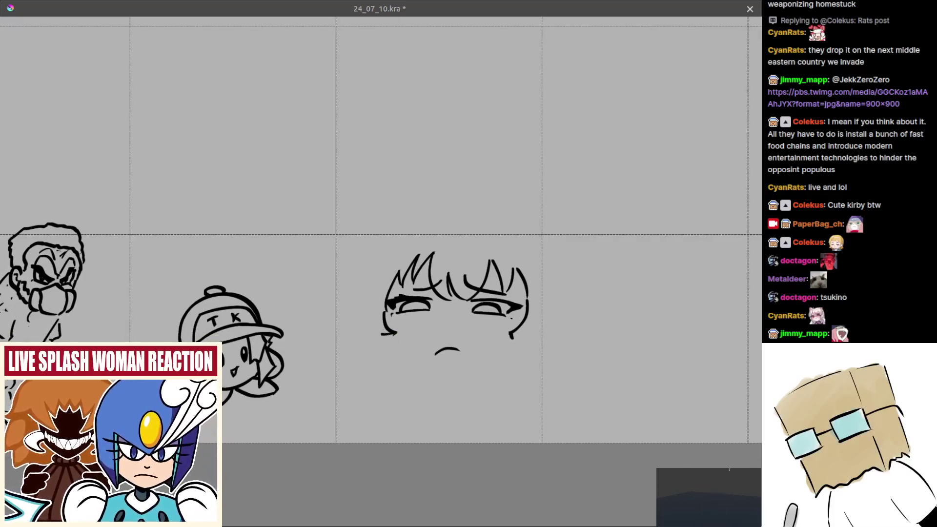
mouse_move(385, 309)
left_mouse_down()
mouse_move(401, 349)
mouse_move(392, 344)
mouse_move(407, 351)
mouse_move(409, 395)
left_mouse_up()
key("ctrl+z")
key("ctrl+z")
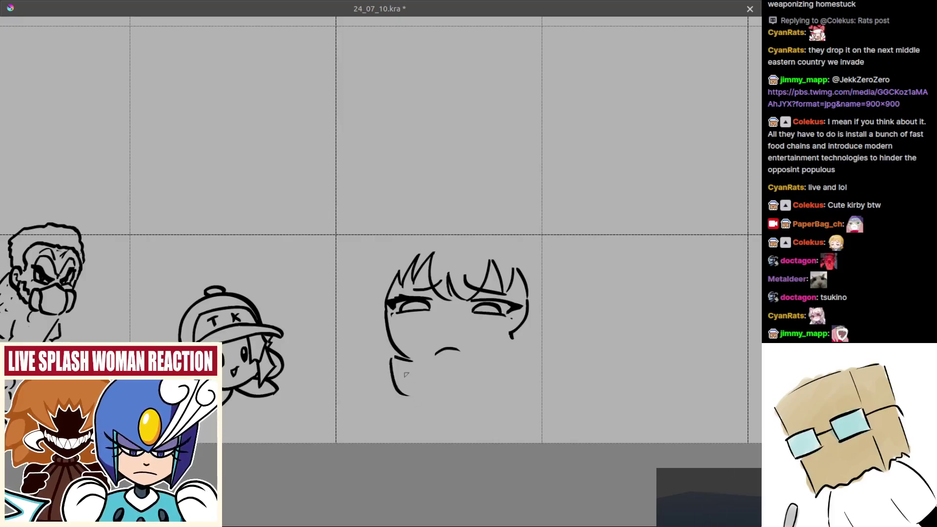
key("ctrl+z")
key("ctrl+z")
left_click_drag(395, 358, 410, 407)
Draw the outer left hair contour in two curved segments and a ruffled hat brim across the top of the head
left_click_drag(374, 274, 351, 348)
key("ctrl+z")
key("ctrl+z")
left_click_drag(350, 353, 366, 390)
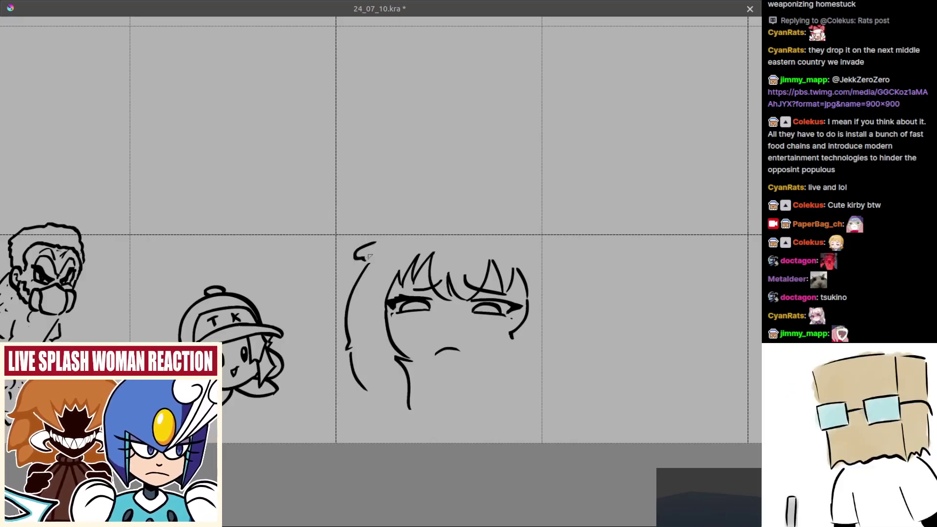
mouse_move(375, 246)
left_mouse_down()
mouse_move(466, 229)
mouse_move(494, 242)
mouse_move(476, 239)
mouse_move(484, 241)
mouse_move(510, 236)
mouse_move(512, 247)
mouse_move(545, 263)
left_mouse_up()
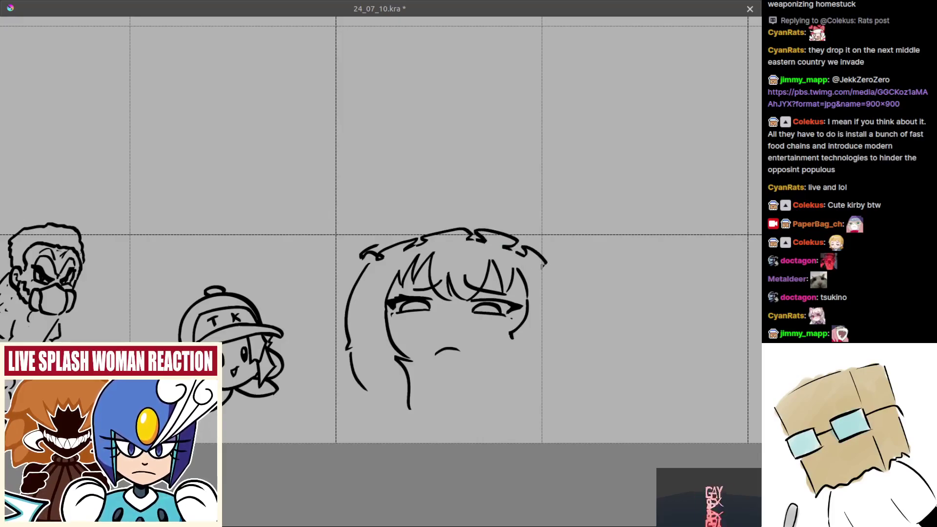
Draw an arched crown line for the hat above the ruffled brim, checking the drawing in mirrored view
mouse_move(404, 250)
left_mouse_down()
mouse_move(381, 258)
mouse_move(448, 271)
left_mouse_up()
key("m")
left_click_drag(380, 262, 514, 265)
key("m")
mouse_move(325, 229)
left_mouse_down()
mouse_move(388, 259)
mouse_move(459, 247)
left_mouse_up()
key("ctrl+z")
left_click_drag(386, 235, 473, 242)
left_click_drag(455, 262, 473, 227)
Select the whole head drawing and move it slightly lower in its grid cell
mouse_move(303, 130)
left_mouse_down()
mouse_move(570, 418)
mouse_move(576, 439)
left_mouse_up()
left_click_drag(498, 338, 492, 367)
key("b")
Draw the hat's left ear-shaped point, with small hooks where it meets the crown line and the brim
mouse_move(370, 243)
left_mouse_down()
mouse_move(386, 245)
mouse_move(354, 234)
left_mouse_up()
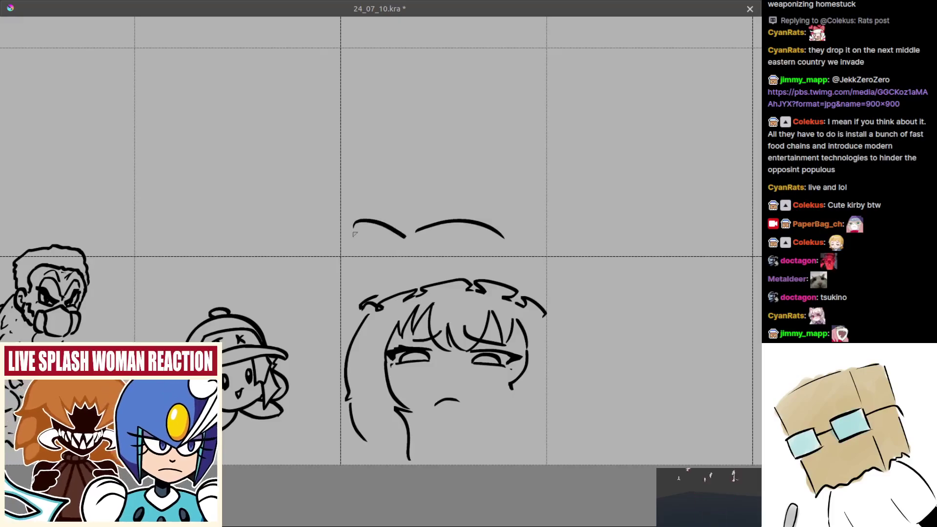
key("ctrl+z")
left_click_drag(415, 227, 410, 232)
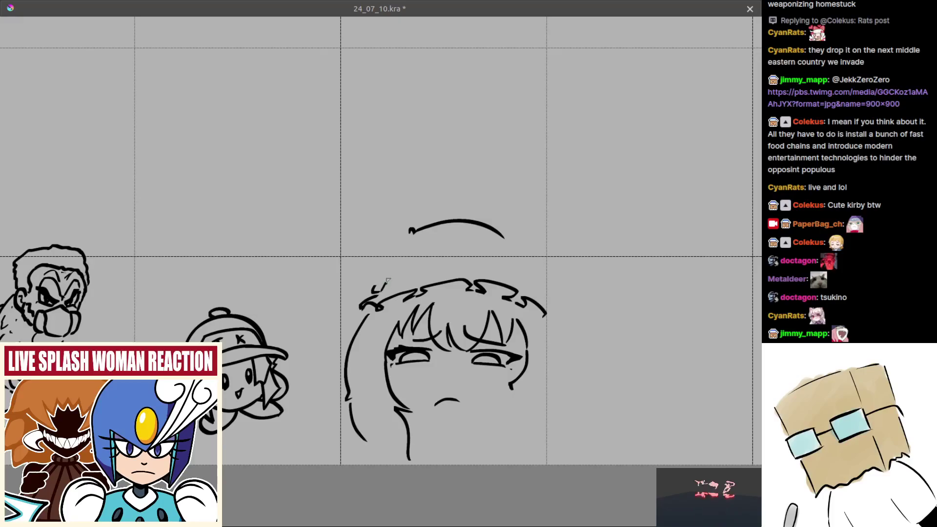
mouse_move(407, 230)
left_mouse_down()
mouse_move(340, 228)
mouse_move(373, 243)
mouse_move(393, 222)
mouse_move(427, 242)
left_mouse_up()
key("ctrl+z")
key("ctrl+z")
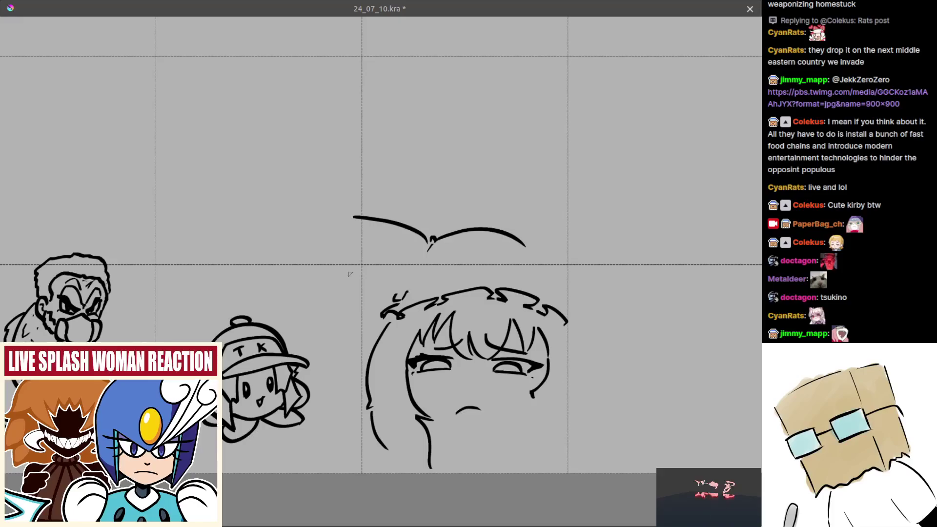
left_click_drag(353, 228, 374, 283)
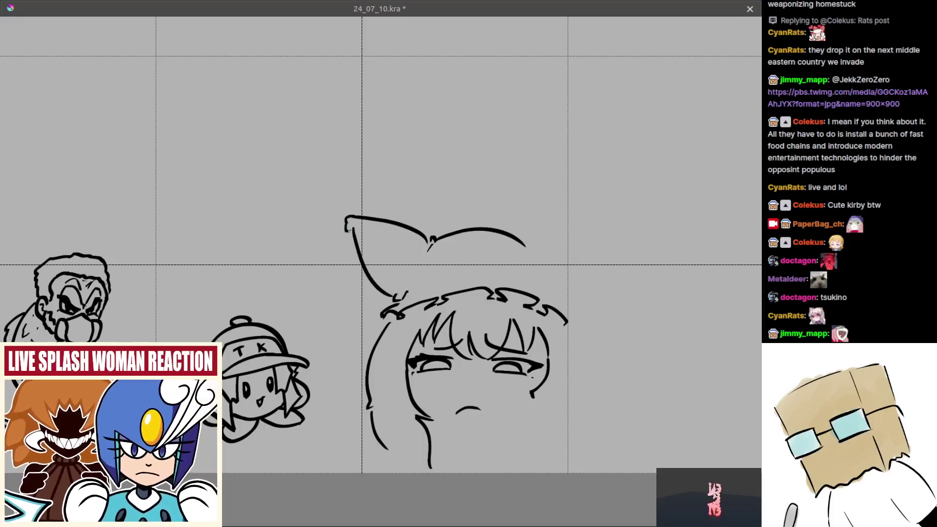
Draw a long curved ribbon line hanging from the tip of the hat's left point
mouse_move(341, 223)
left_mouse_down()
mouse_move(320, 315)
mouse_move(336, 294)
mouse_move(334, 333)
left_mouse_up()
key("ctrl+z")
mouse_move(350, 236)
left_mouse_down()
mouse_move(342, 300)
mouse_move(350, 330)
left_mouse_up()
key("ctrl+z")
key("ctrl+z")
Select the downturned mouth with a rectangular selection, move it slightly higher on the face, and deselect
scroll(423, 289, "down", 3)
scroll(455, 362, "up", 3)
key("ctrl+r")
mouse_move(427, 347)
left_mouse_down()
mouse_move(470, 383)
mouse_move(474, 376)
left_mouse_up()
key("t")
key("ctrl+shift+a")
scroll(371, 394, "down", 1)
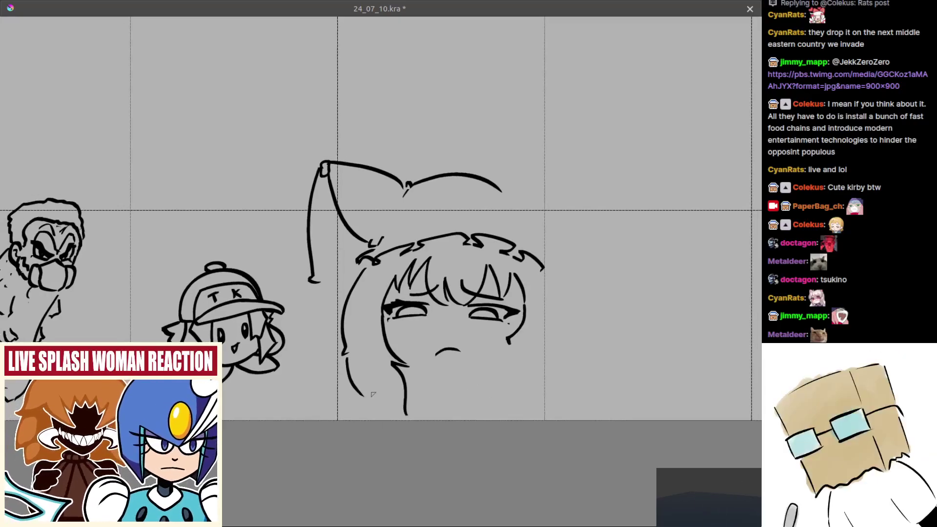
Close the left hair lock with jagged tips and draw the lower jaw lines on both sides of the chin
key("ctrl+z")
mouse_move(383, 398)
left_mouse_down()
mouse_move(405, 416)
mouse_move(375, 416)
left_mouse_up()
key("ctrl+z")
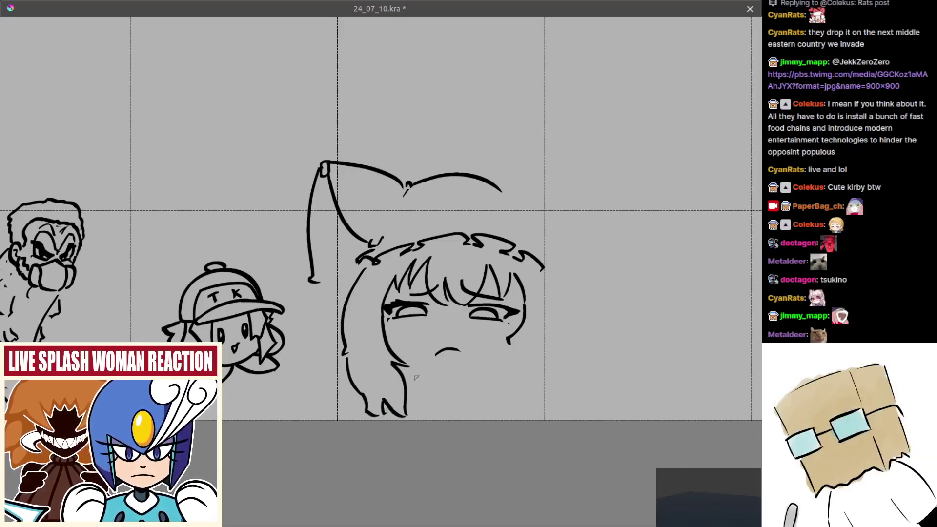
left_click_drag(410, 368, 423, 372)
left_click_drag(510, 350, 473, 376)
key("ctrl+z")
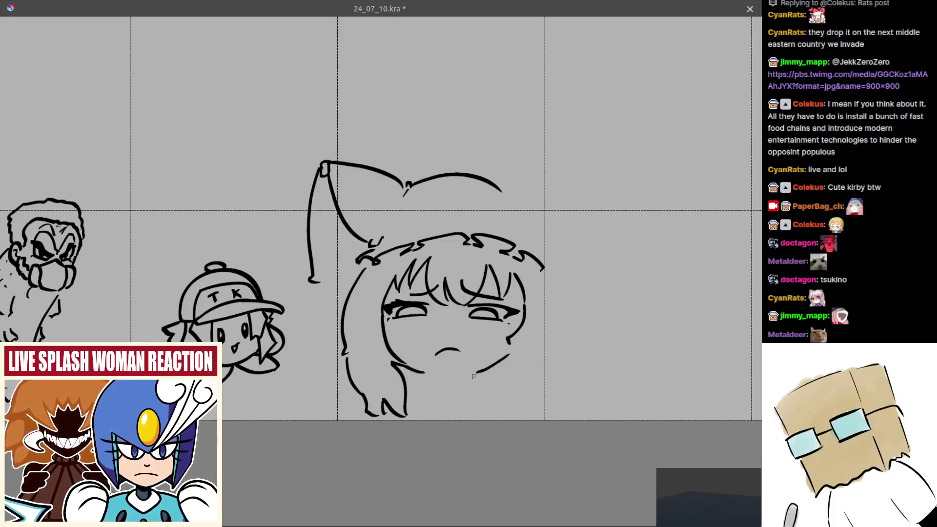
Draw a crossed collar beneath the chin with two overlapping flaps and a small round button where they meet
left_click_drag(408, 376, 452, 397)
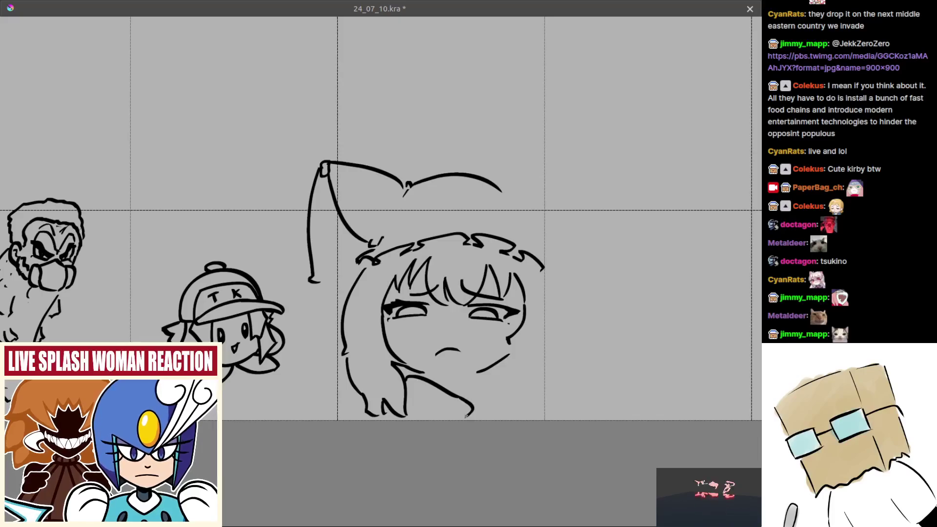
mouse_move(410, 398)
left_mouse_down()
mouse_move(456, 419)
mouse_move(498, 379)
mouse_move(459, 410)
left_mouse_up()
key("ctrl+z")
scroll(459, 410, "up", 2)
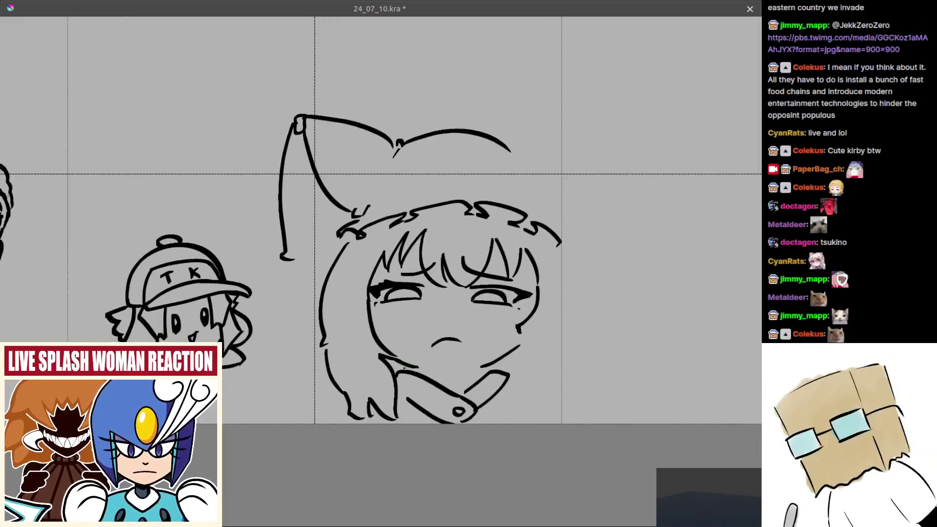
Add scalloped lace trim along the edges of both collar flaps
left_click_drag(417, 371, 441, 384)
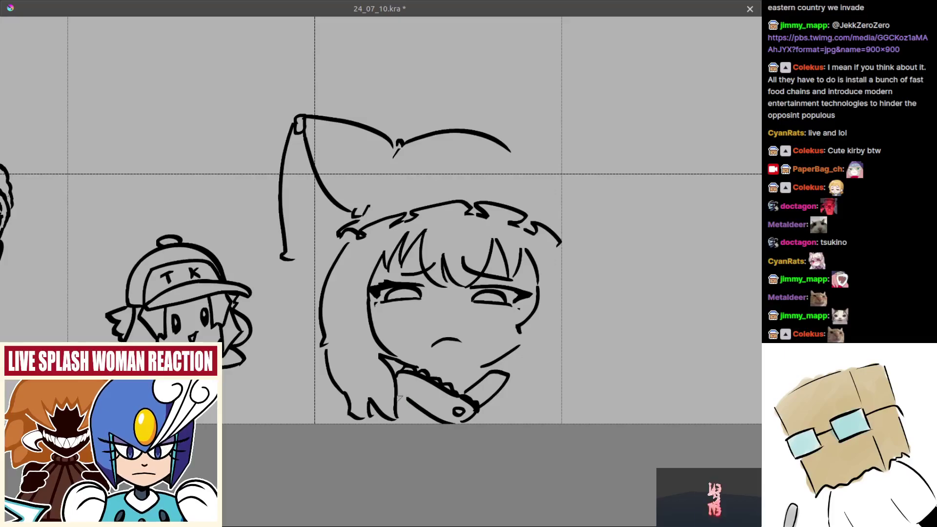
left_click_drag(416, 411, 437, 423)
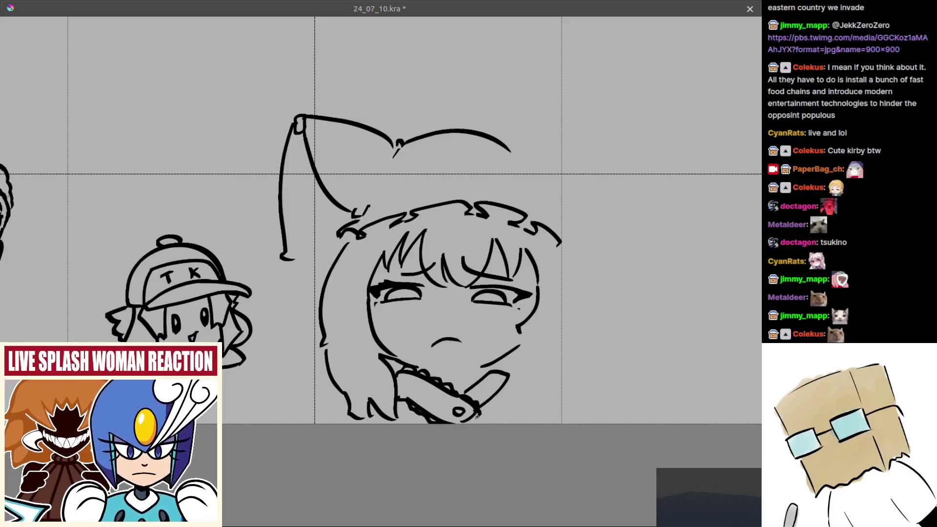
mouse_move(490, 369)
left_mouse_down()
mouse_move(459, 392)
mouse_move(467, 410)
mouse_move(449, 361)
left_mouse_up()
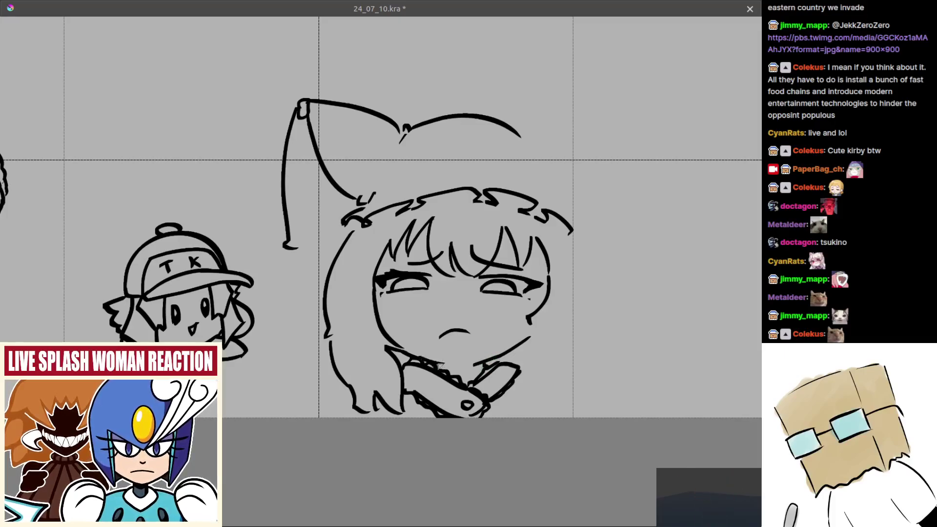
Reshape the lower end of the right cheek contour into a sharper inward hook above the jaw
scroll(434, 367, "down", 3)
scroll(507, 349, "up", 2)
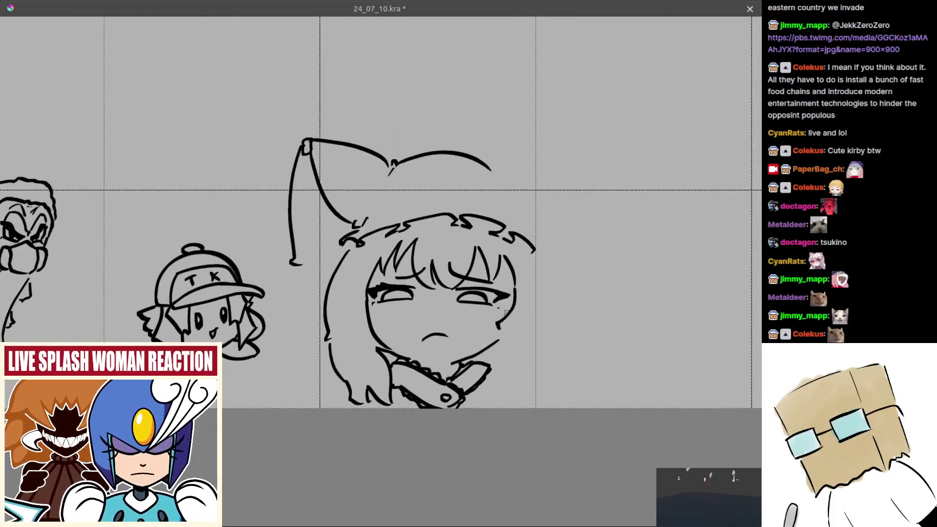
scroll(380, 361, "up", 2)
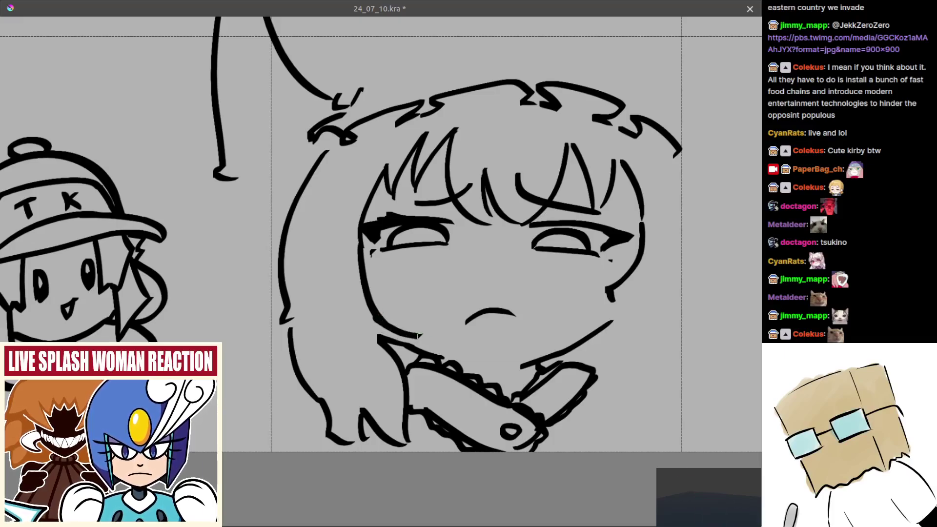
scroll(407, 344, "down", 5)
scroll(442, 289, "up", 5)
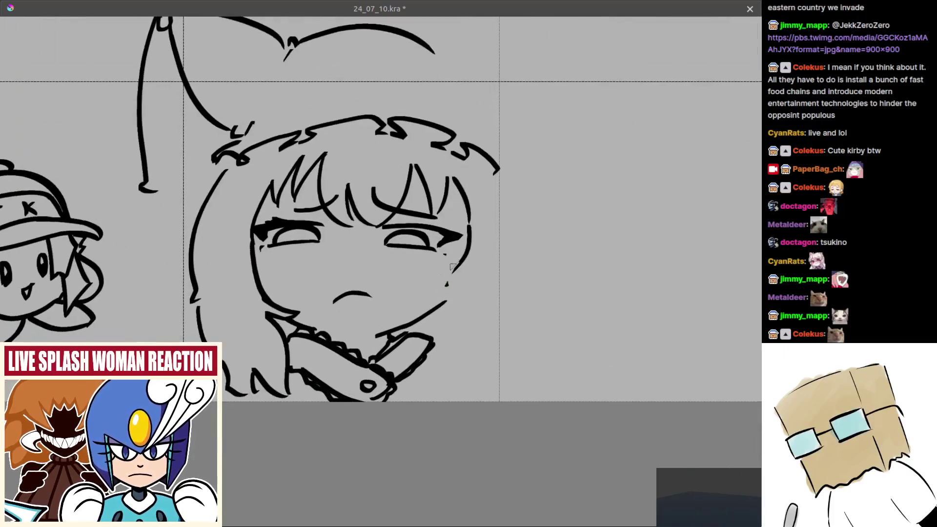
left_click_drag(449, 273, 455, 292)
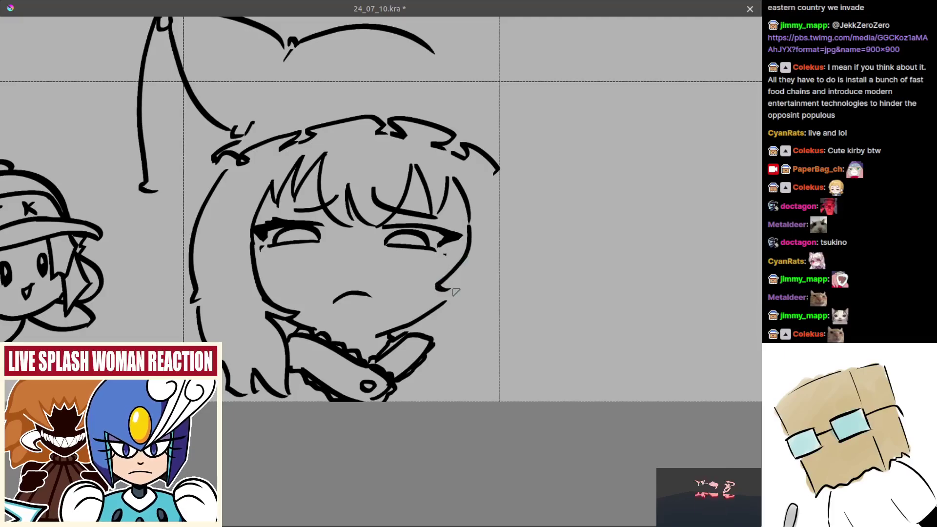
Draw the inner line of the right hair lock, falling from the cheek hook past the collar
key("ctrl+z")
mouse_move(466, 255)
left_mouse_down()
mouse_move(436, 287)
mouse_move(451, 289)
mouse_move(471, 313)
mouse_move(465, 289)
mouse_move(438, 323)
left_mouse_up()
key("ctrl+z")
key("ctrl+z")
key("ctrl+z")
key("ctrl+z")
mouse_move(464, 290)
left_mouse_down()
mouse_move(436, 324)
mouse_move(447, 313)
mouse_move(435, 383)
mouse_move(475, 375)
mouse_move(487, 337)
left_mouse_up()
key("ctrl+z")
key("ctrl+z")
key("ctrl+z")
key("ctrl+z")
key("ctrl+z")
Draw the outer right hair contour from the brim's end down to the bottom of the grid cell
left_click_drag(510, 184, 527, 240)
key("ctrl+z")
mouse_move(510, 184)
left_mouse_down()
mouse_move(523, 283)
mouse_move(513, 357)
left_mouse_up()
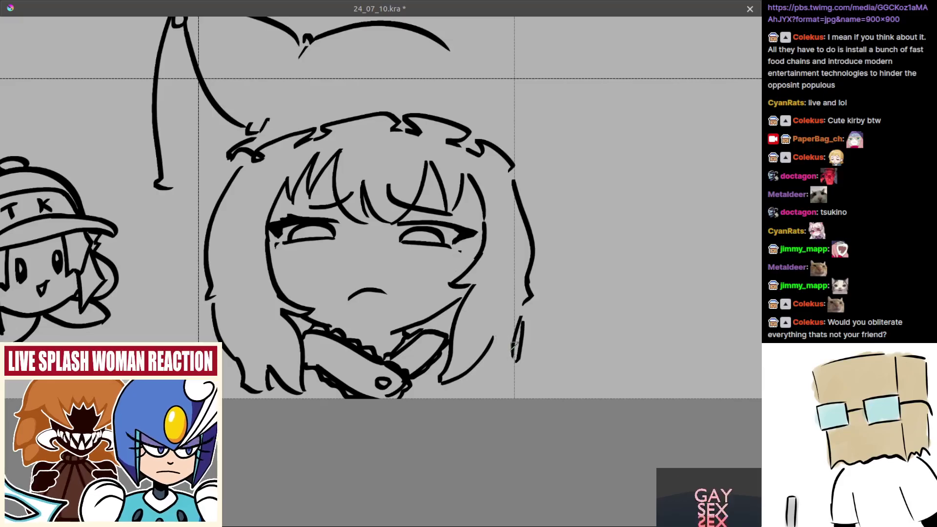
key("ctrl+z")
key("ctrl+z")
mouse_move(526, 301)
left_mouse_down()
mouse_move(512, 384)
mouse_move(500, 398)
left_mouse_up()
key("ctrl+z")
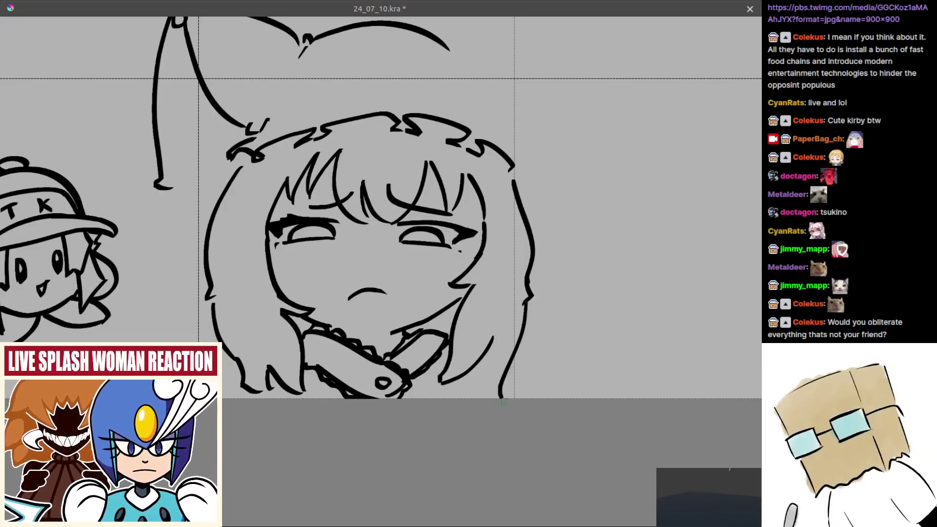
Close the right hair lock at the bottom with jagged pointed tips
left_click_drag(479, 363, 472, 398)
key("ctrl+z")
mouse_move(480, 362)
left_mouse_down()
mouse_move(473, 403)
mouse_move(469, 395)
mouse_move(480, 405)
mouse_move(474, 385)
mouse_move(507, 315)
mouse_move(480, 333)
left_mouse_up()
key("ctrl+z")
key("ctrl+z")
key("ctrl+z")
key("ctrl+z")
mouse_move(467, 364)
left_mouse_down()
mouse_move(451, 401)
mouse_move(458, 388)
mouse_move(461, 405)
mouse_move(484, 393)
mouse_move(501, 361)
left_mouse_up()
left_click(461, 385, "ctrl")
key("ctrl+z")
key("ctrl+z")
key("ctrl+z")
left_click_drag(466, 409, 496, 368)
key("ctrl+z")
left_click_drag(504, 316, 470, 408)
key("ctrl+z")
mouse_move(506, 314)
left_mouse_down()
mouse_move(490, 366)
mouse_move(462, 412)
left_mouse_up()
key("ctrl+z")
left_click_drag(507, 316, 472, 400)
Add short hook marks at the right end of the crown line and above the right part of the brim
scroll(464, 348, "down", 4)
scroll(429, 288, "up", 3)
mouse_move(513, 243)
left_mouse_down()
mouse_move(544, 241)
mouse_move(503, 238)
left_mouse_up()
key("ctrl+z")
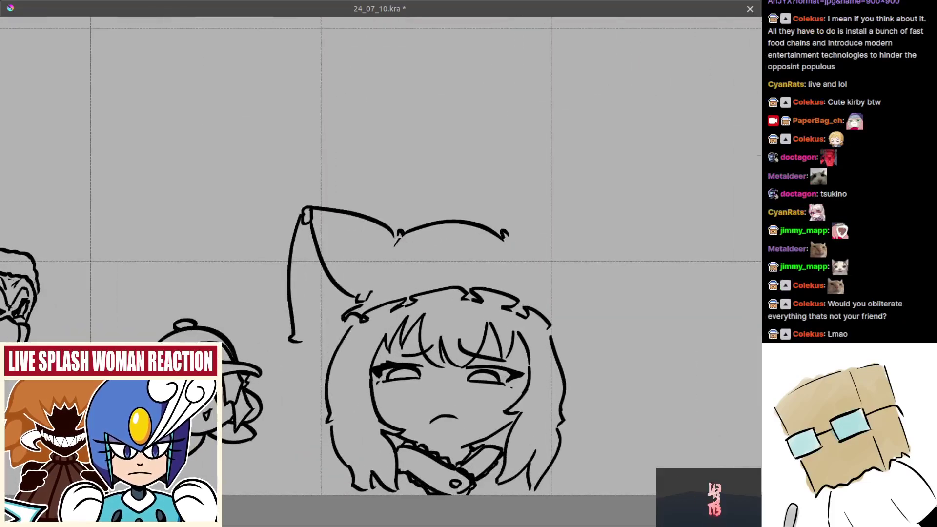
scroll(540, 300, "up", 2)
left_click_drag(530, 303, 546, 294)
mouse_move(506, 218)
left_mouse_down()
mouse_move(519, 240)
mouse_move(515, 225)
left_mouse_up()
key("ctrl+z")
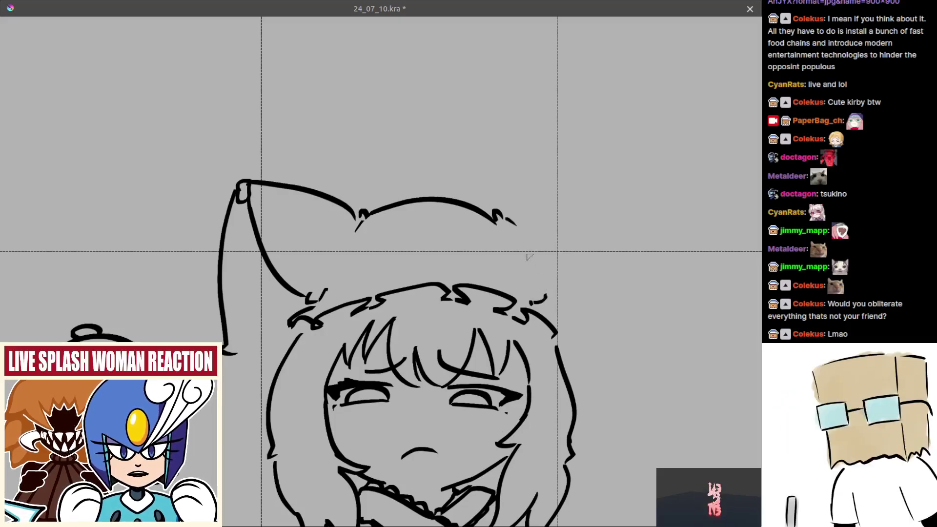
key("ctrl+z")
key("ctrl+z")
key("ctrl+z")
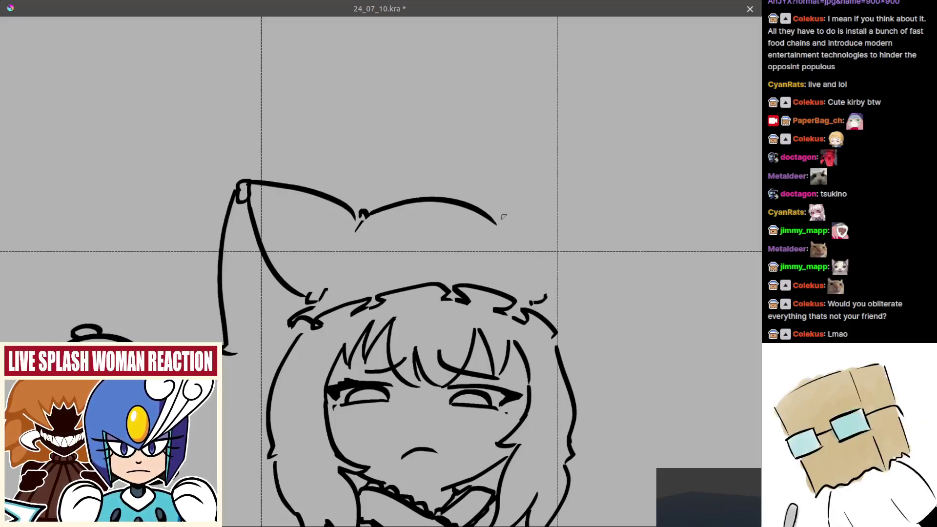
key("ctrl+z")
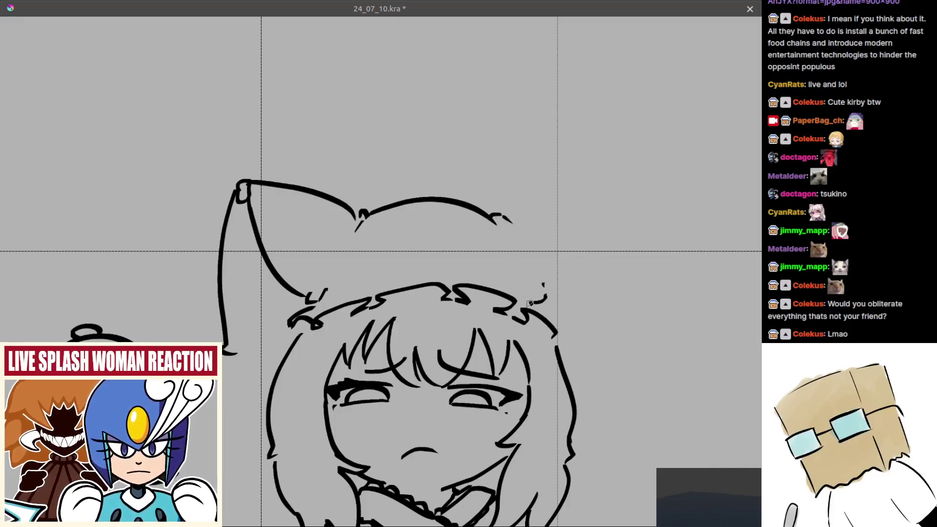
left_click(533, 313, "ctrl")
left_click_drag(526, 286, 530, 294)
Draw the upper and outer edges of the hat's right ear-shaped point, running down to the brim
mouse_move(508, 212)
left_mouse_down()
mouse_move(588, 183)
mouse_move(600, 188)
left_mouse_up()
key("ctrl+z")
key("ctrl+z")
left_click_drag(502, 206, 578, 189)
key("ctrl+z")
mouse_move(509, 212)
left_mouse_down()
mouse_move(579, 190)
mouse_move(592, 212)
mouse_move(568, 275)
left_mouse_up()
key("ctrl+z")
mouse_move(598, 217)
left_mouse_down()
mouse_move(553, 302)
mouse_move(520, 288)
left_mouse_up()
key("e")
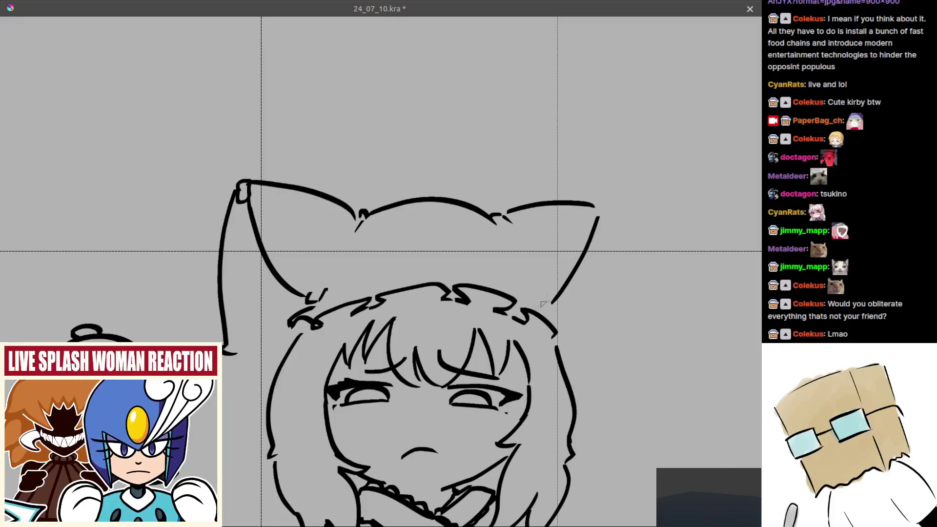
left_click_drag(525, 286, 537, 305)
key("ctrl+z")
Cap the right point with a small rounded tip and complete the narrow ribbon hanging from the left point
scroll(492, 308, "down", 1)
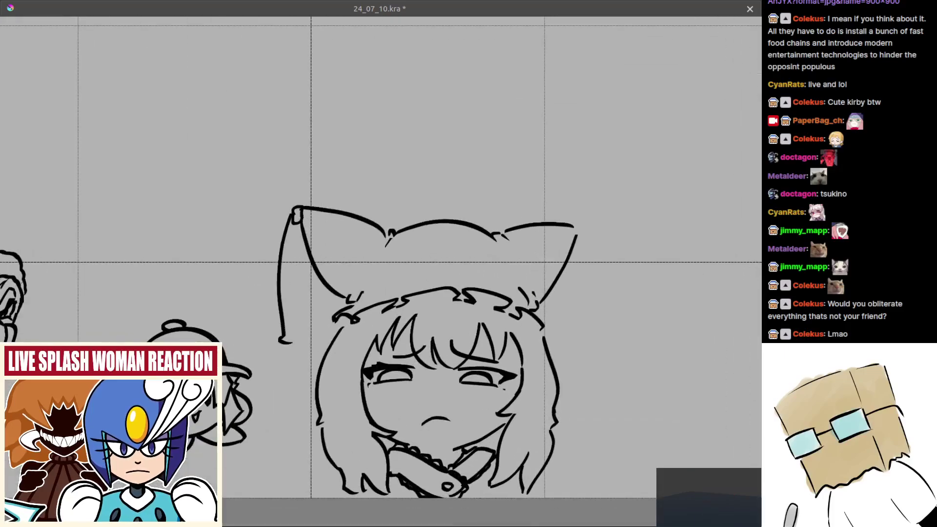
left_click_drag(572, 223, 575, 239)
mouse_move(299, 226)
left_mouse_down()
mouse_move(294, 322)
mouse_move(323, 311)
left_mouse_up()
key("ctrl+z")
left_click_drag(318, 266, 323, 349)
mouse_move(317, 266)
left_mouse_down()
mouse_move(313, 301)
mouse_move(325, 329)
mouse_move(332, 255)
mouse_move(326, 337)
left_mouse_up()
key("ctrl+z")
left_click_drag(333, 244, 326, 336)
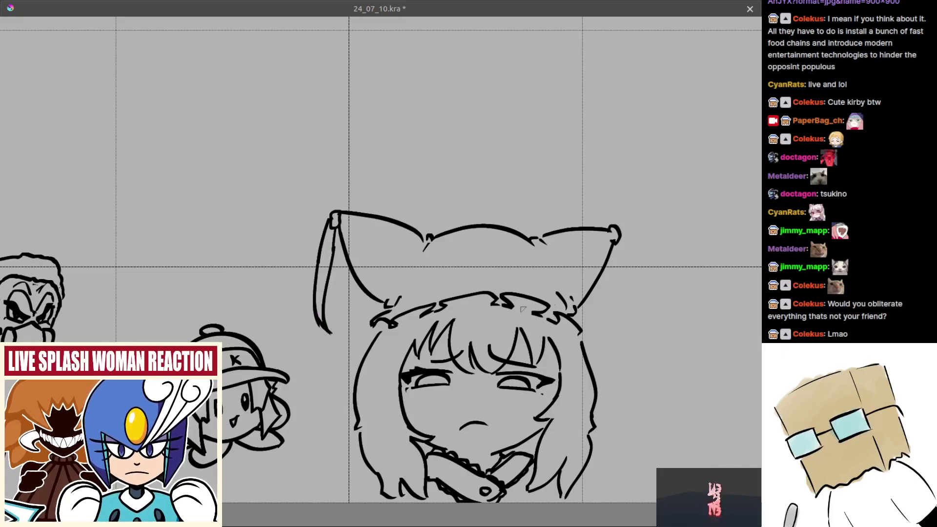
Draw a matching narrow ribbon hanging from the tip of the hat's right point
left_click_drag(505, 311, 458, 305)
left_click_drag(576, 228, 553, 334)
key("ctrl+z")
mouse_move(564, 258)
left_mouse_down()
mouse_move(542, 330)
mouse_move(551, 335)
left_mouse_up()
scroll(539, 323, "down", 5)
scroll(518, 341, "up", 6)
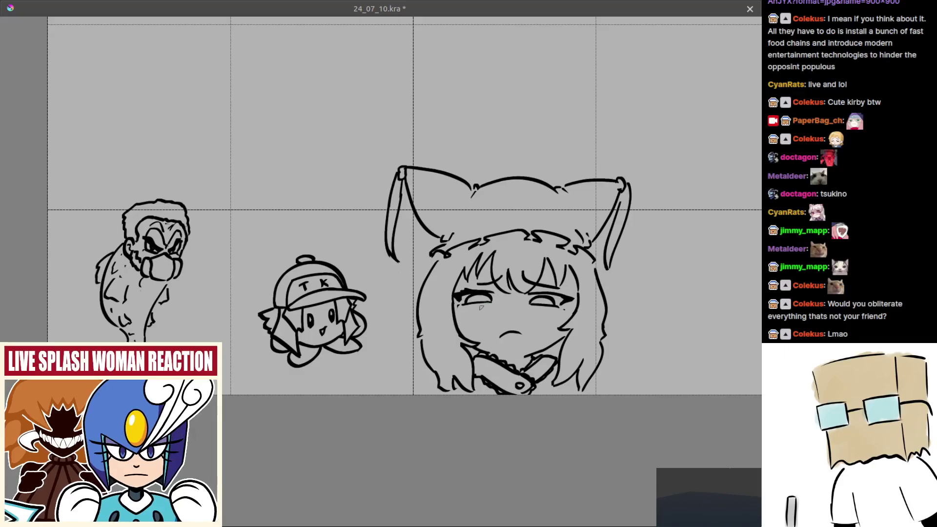
Check the drawing in mirrored view, touch up the brim's left end, and add a second line along its upper edge
key("m")
mouse_move(306, 270)
left_mouse_down()
mouse_move(406, 303)
mouse_move(440, 284)
left_mouse_up()
key("m")
left_click_drag(325, 299, 330, 300)
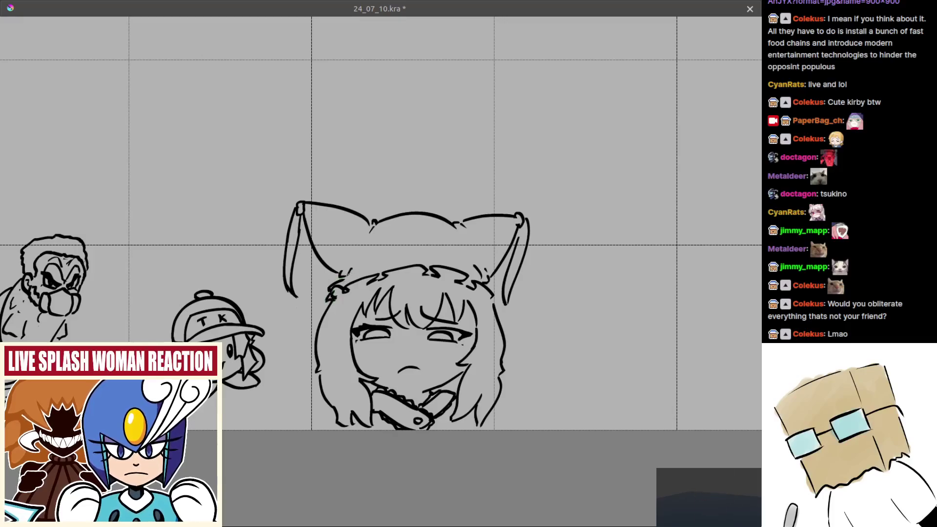
mouse_move(375, 268)
left_mouse_down()
mouse_move(419, 260)
mouse_move(474, 282)
left_mouse_up()
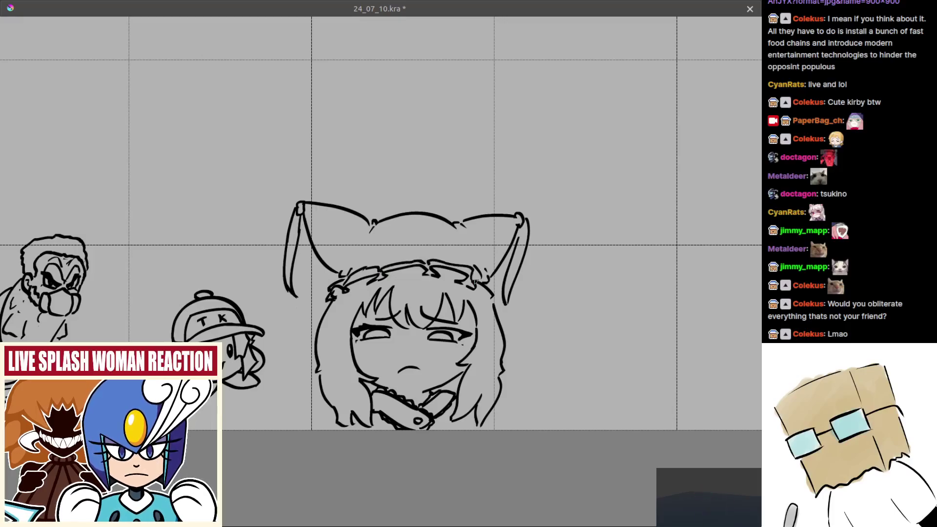
scroll(500, 299, "down", 2)
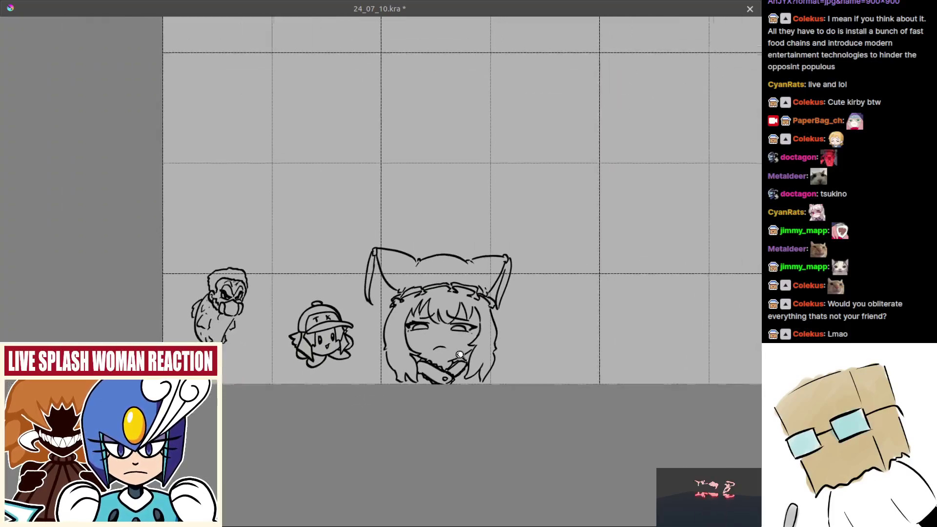
Draw small dotted patches near the upper inner corner and at the base of the hat's left ear-shaped point
scroll(455, 352, "down", 2)
scroll(458, 344, "up", 3)
scroll(406, 275, "up", 3)
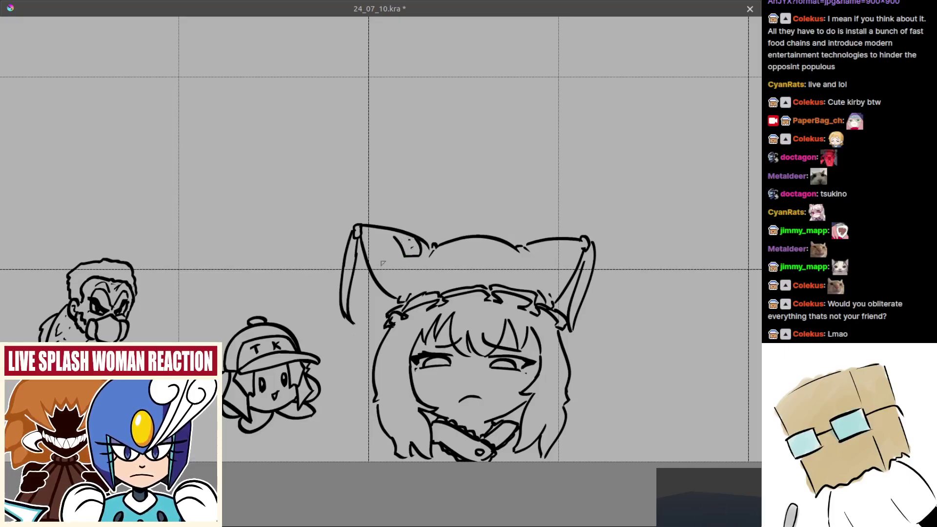
left_click_drag(392, 283, 397, 295)
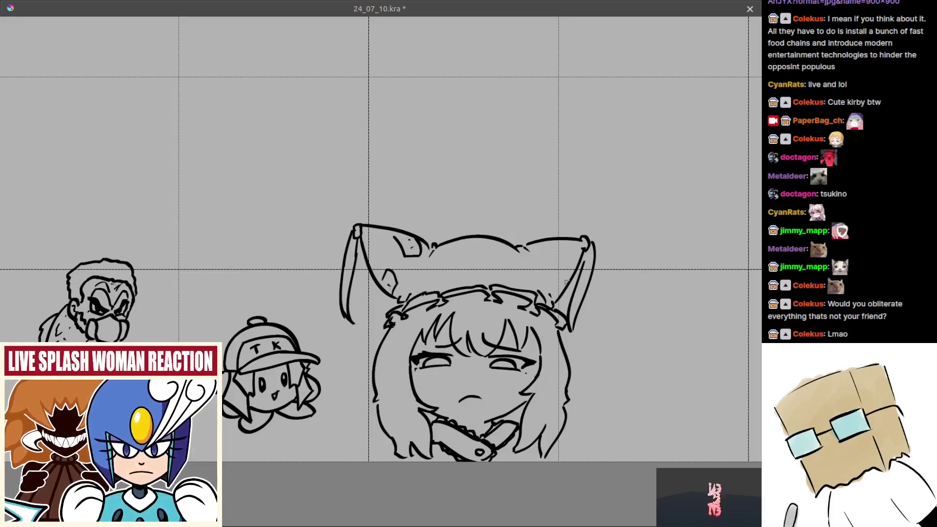
Draw matching dotted patches along the base and upper edge of the hat's right ear-shaped point
mouse_move(563, 270)
left_mouse_down()
mouse_move(550, 294)
mouse_move(554, 285)
left_mouse_up()
mouse_move(535, 243)
left_mouse_down()
mouse_move(558, 254)
mouse_move(545, 247)
left_mouse_up()
key("ctrl+z")
left_click_drag(561, 246, 564, 250)
scroll(551, 261, "down", 4)
scroll(550, 286, "up", 3)
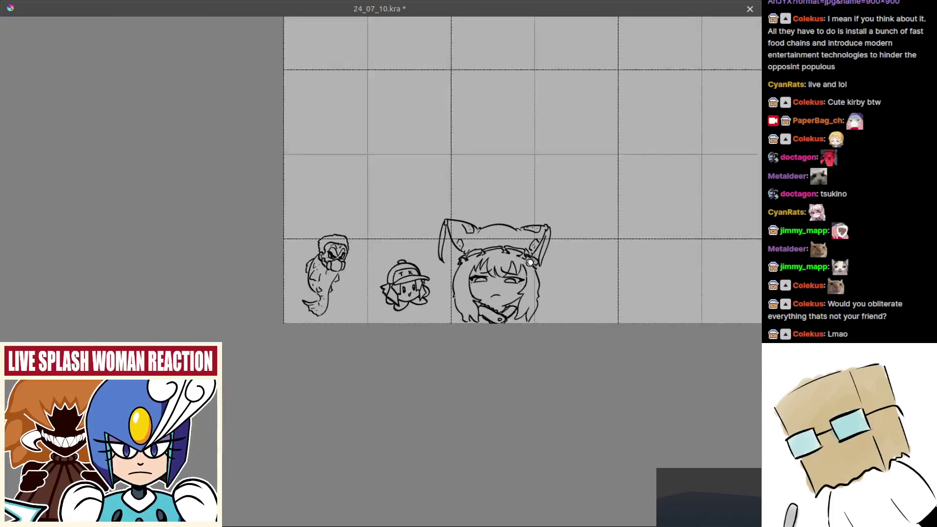
Add outer hair locks at the lower ends of the girl's hair on both sides, reaching the sheet's bottom edge
scroll(461, 257, "up", 3)
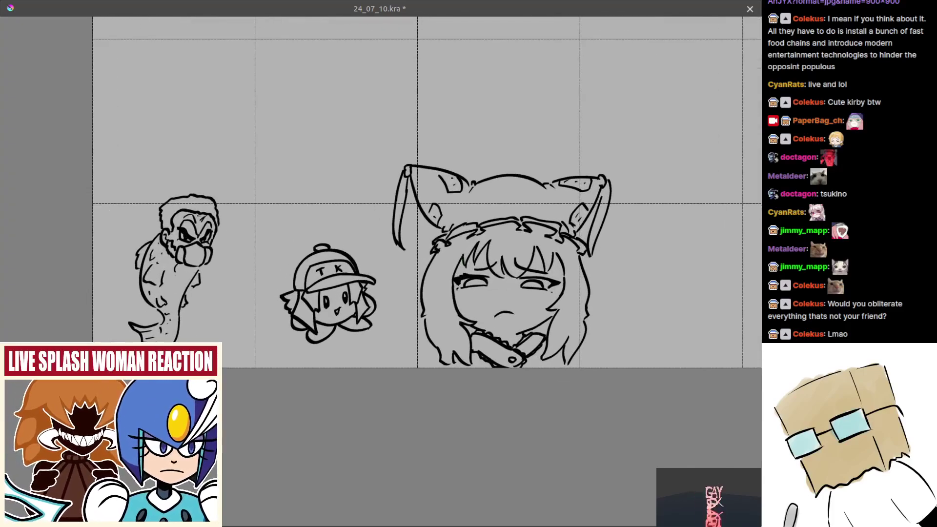
scroll(462, 255, "up", 2)
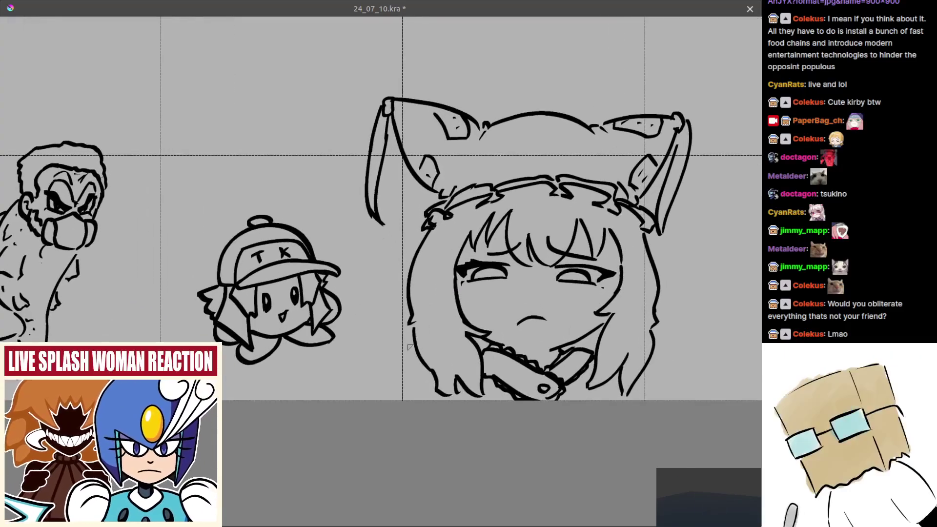
key("ctrl+z")
left_click_drag(417, 351, 408, 400)
left_click_drag(514, 388, 459, 374)
left_click_drag(590, 361, 592, 385)
left_click_drag(375, 382, 386, 374)
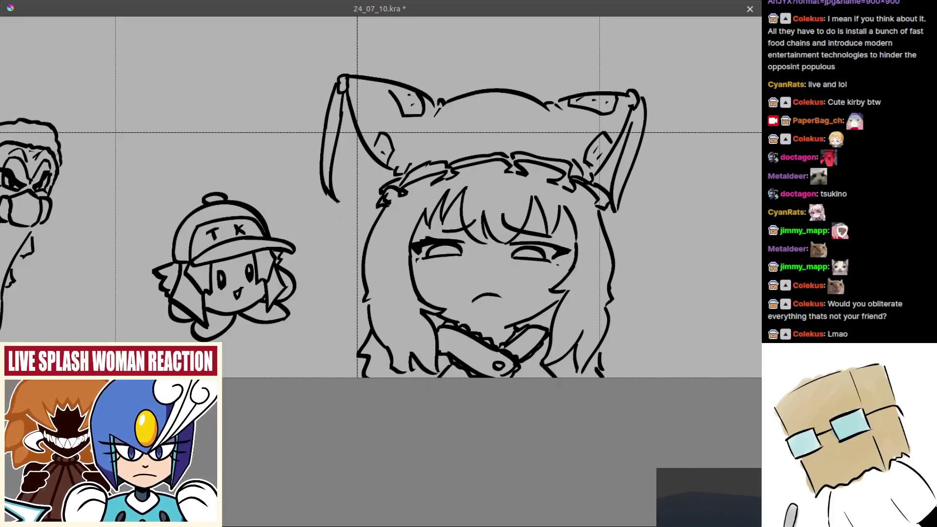
Draw short diagonal clothing lines on both sides beneath the lace collar, running down to the sheet's edge
left_click_drag(531, 360, 562, 378)
left_click_drag(447, 377, 457, 374)
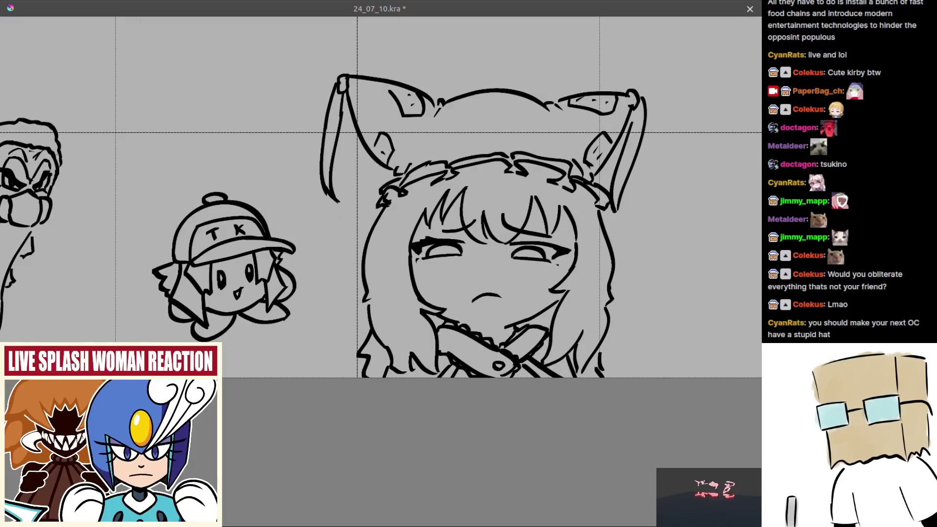
scroll(570, 371, "down", 5)
scroll(548, 409, "up", 5)
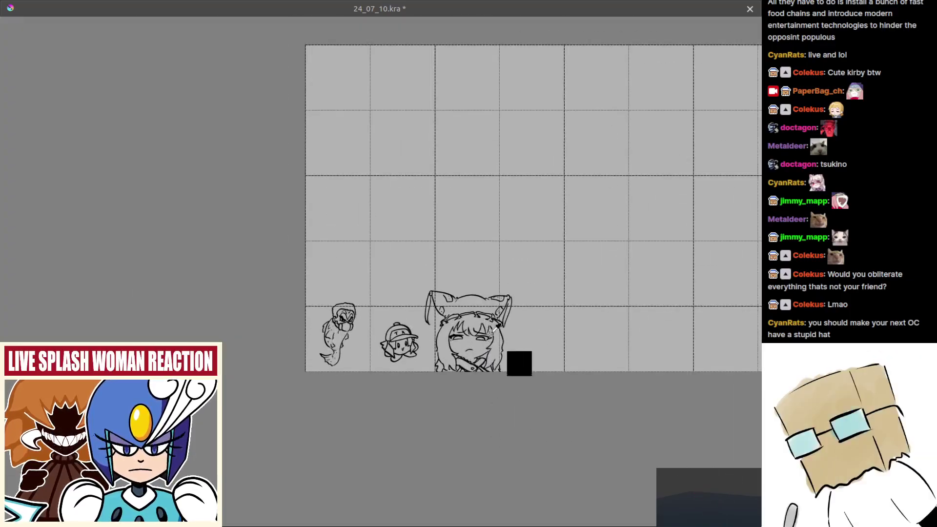
Shift the TK-cap character and the long-haired girl slightly left towards the fish-bodied figure and clear the selection
mouse_move(303, 227)
left_mouse_down()
mouse_move(569, 455)
mouse_move(523, 431)
left_mouse_up()
key("ctrl+shift+a")
scroll(469, 373, "down", 2)
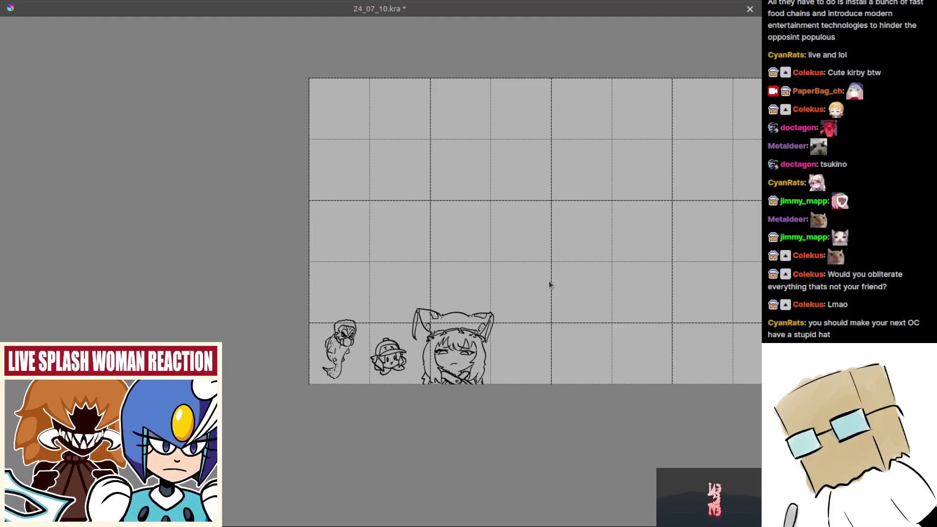
key("ctrl+v")
scroll(349, 258, "up", 2)
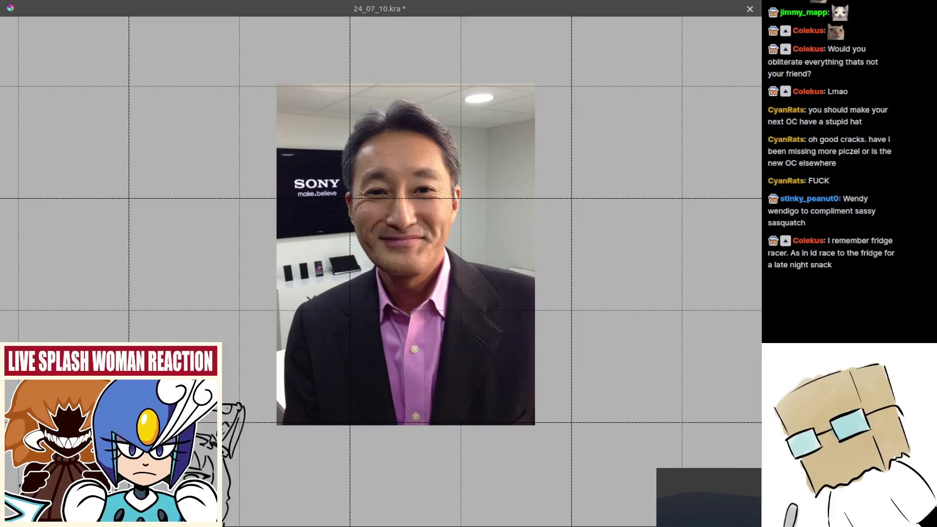
left_click_drag(630, 32, 620, 34)
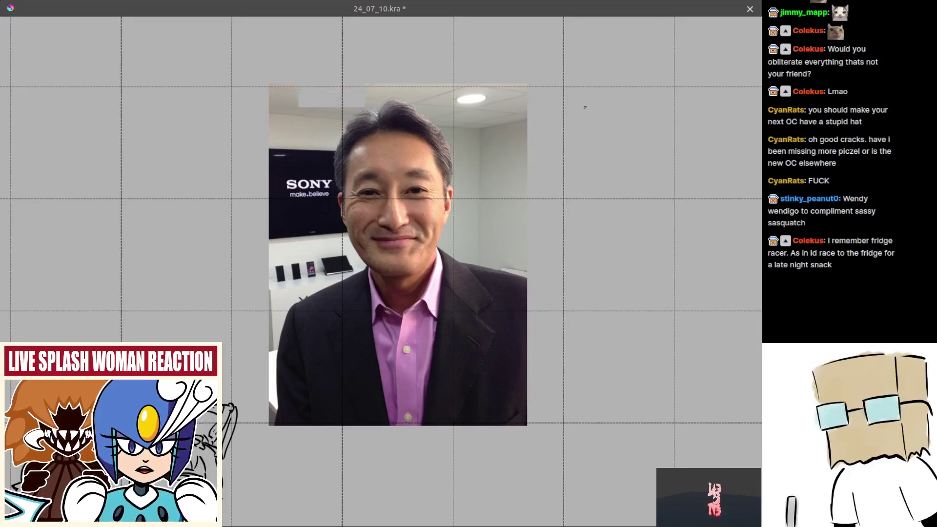
key("ctrl+z")
Bring the three finished characters back into view and save the doodle sheet
scroll(586, 108, "down", 2)
left_click_drag(587, 108, 606, 100)
scroll(385, 324, "up", 2)
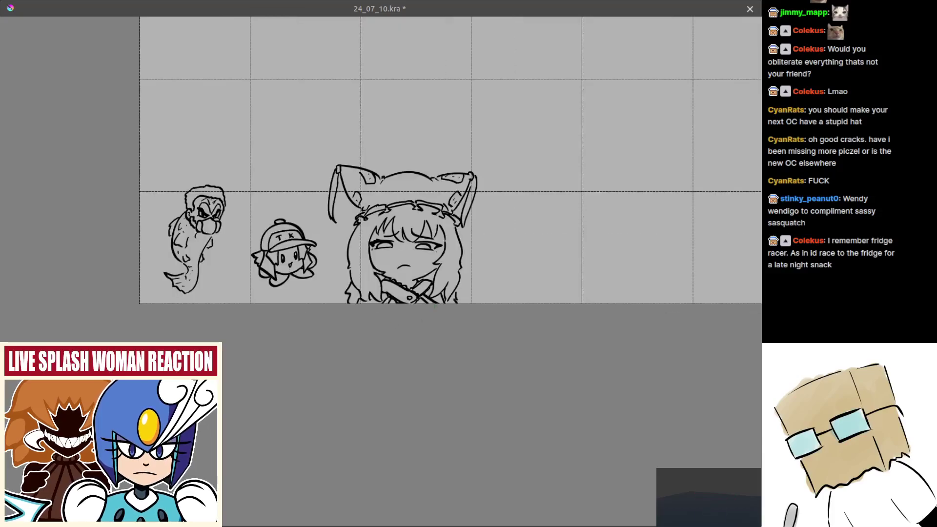
scroll(435, 306, "up", 1)
key("ctrl+s")
left_click_drag(435, 306, 307, 159)
scroll(322, 233, "down", 2)
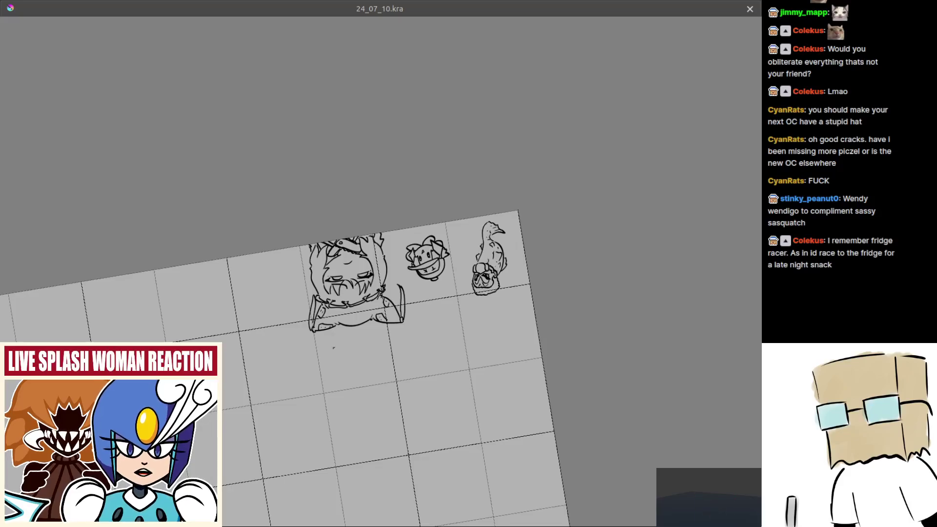
left_click_drag(338, 350, 436, 339)
key("5")
left_click_drag(325, 332, 414, 343)
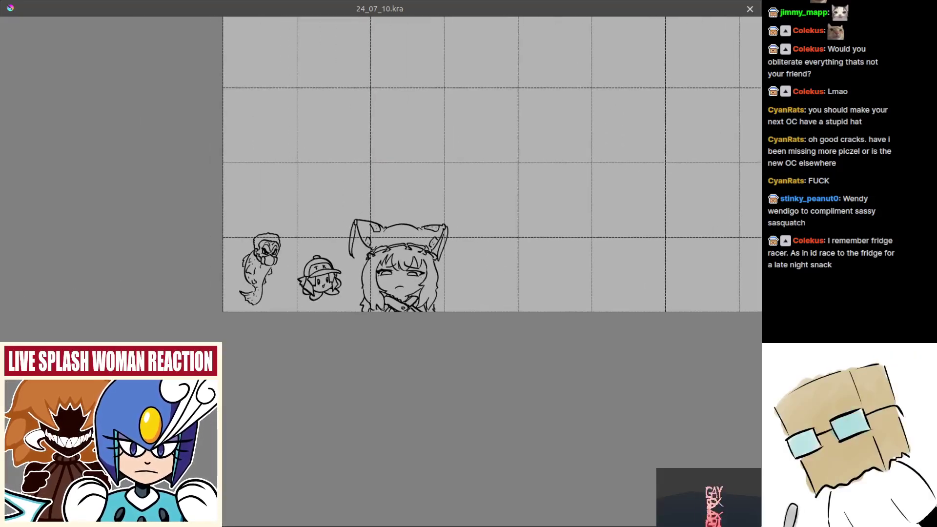
left_click_drag(383, 310, 343, 325)
scroll(359, 298, "up", 1)
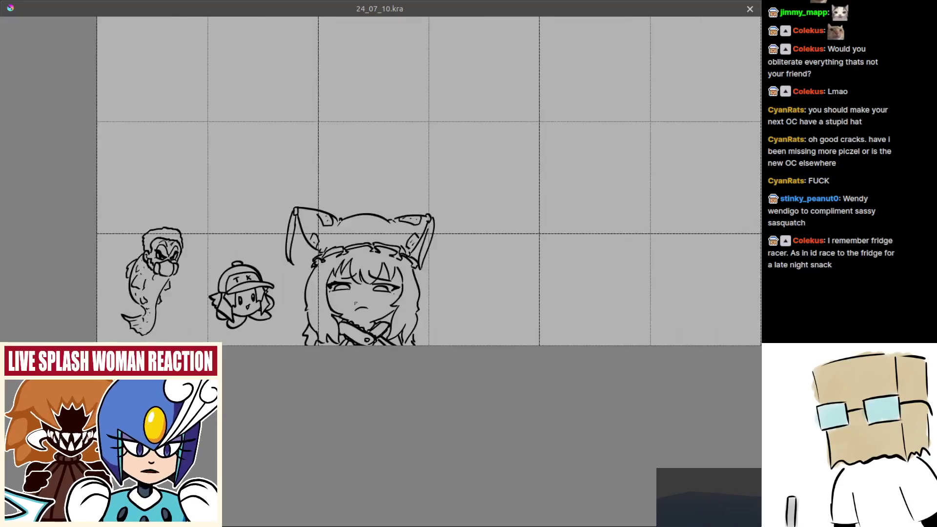